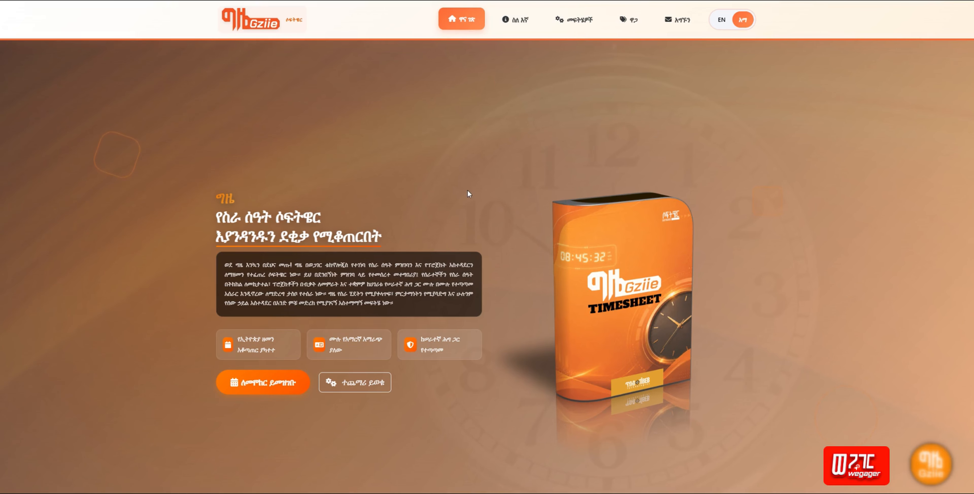
# Step: Scroll through the Gziie landing page and switch the site language to English
pyautogui.scroll(-20, 593, 172)
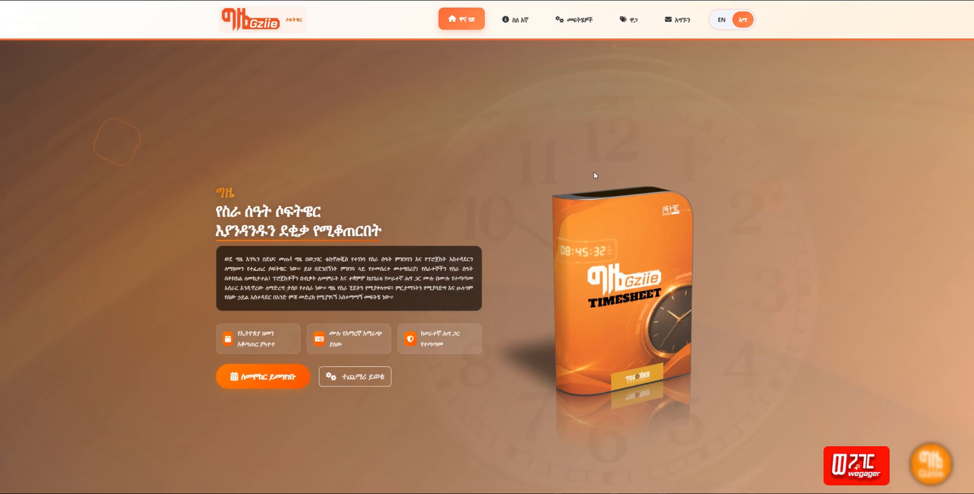
pyautogui.scroll(-8, 596, 176)
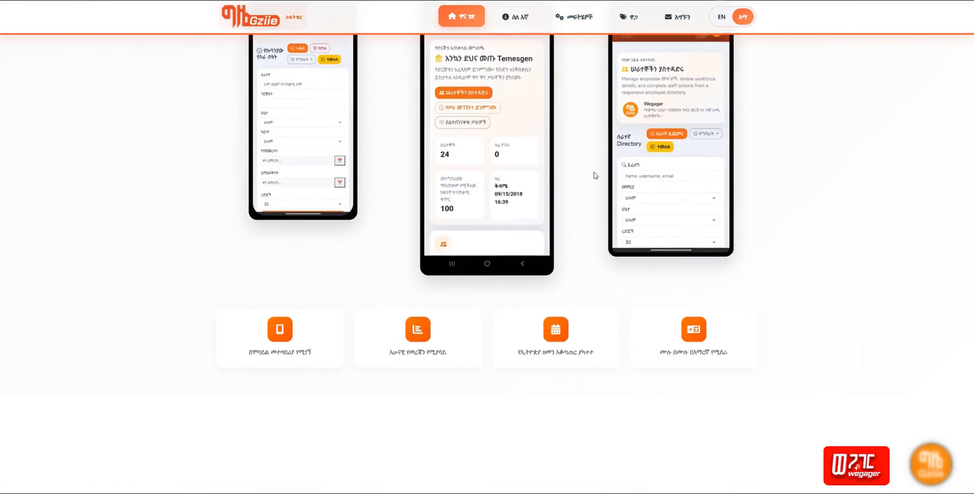
pyautogui.scroll(14, 595, 176)
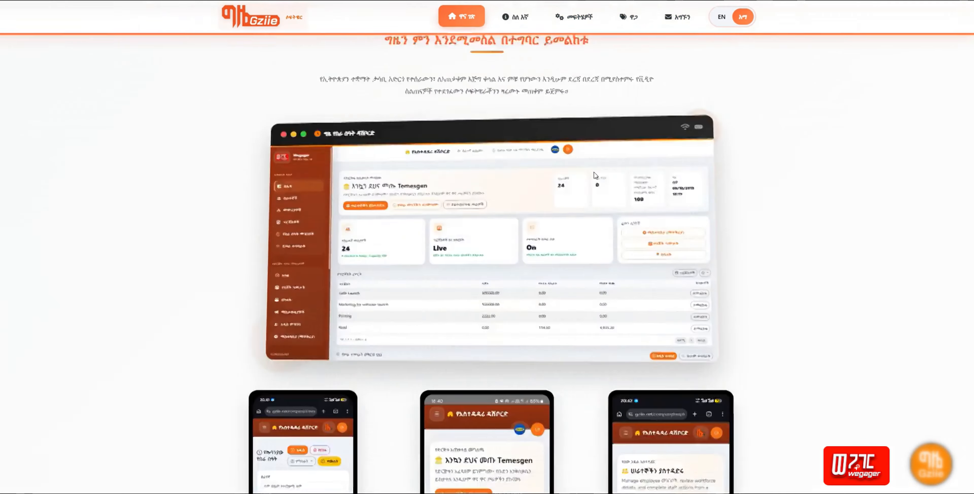
pyautogui.scroll(-15, 595, 175)
pyautogui.scroll(-10, 594, 172)
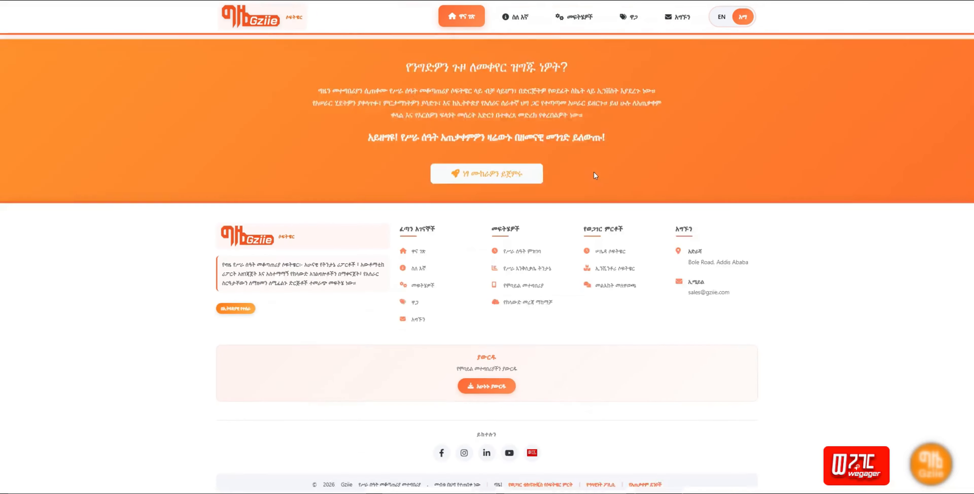
pyautogui.scroll(20, 941, 227)
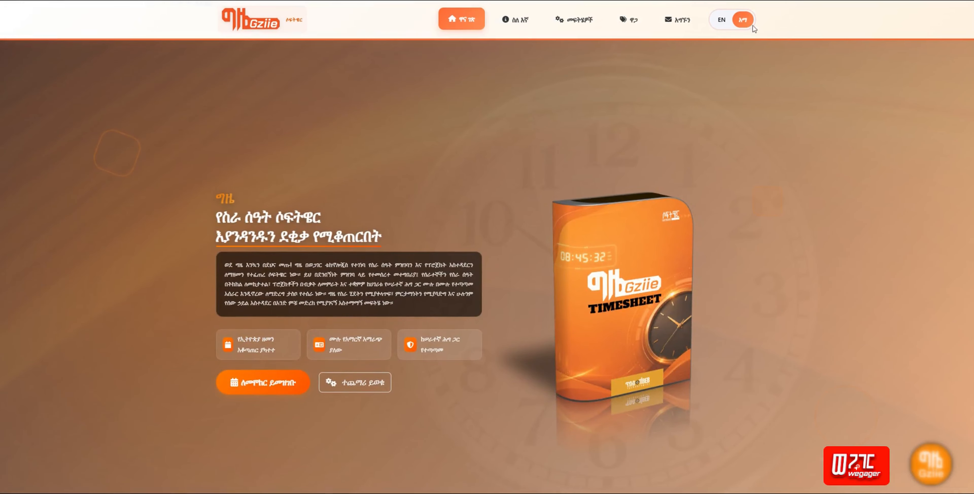
pyautogui.click(721, 20)
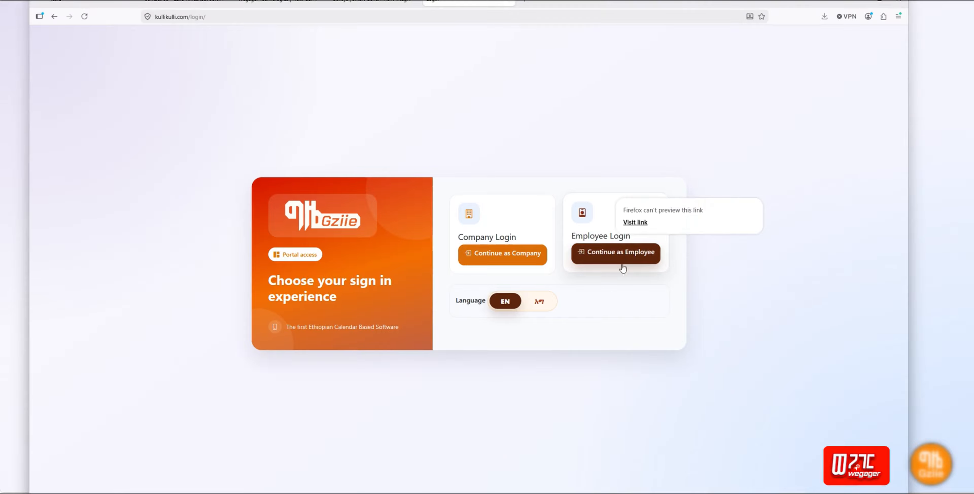
# Step: Switch the sign-in page to Amharic, choose employee login, and enter the employee username and password
pyautogui.click(540, 302)
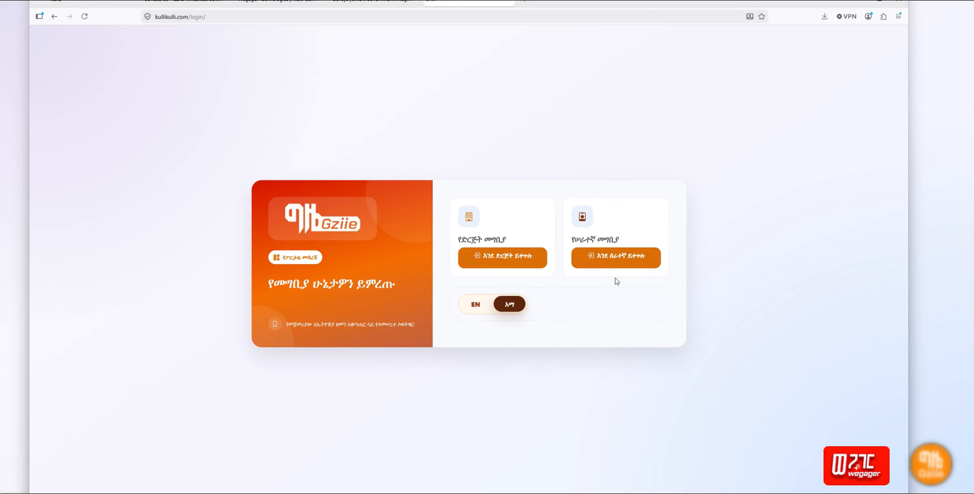
pyautogui.click(619, 261)
pyautogui.click(517, 193)
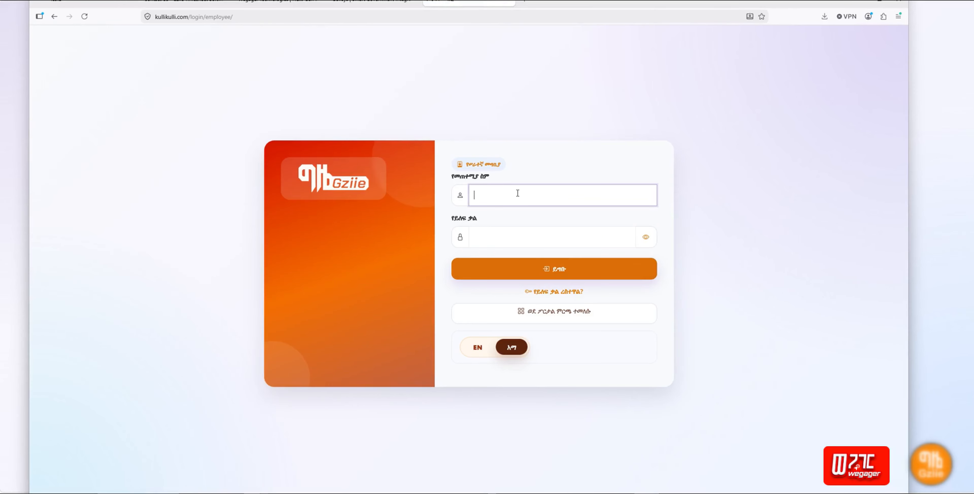
pyautogui.write('t')
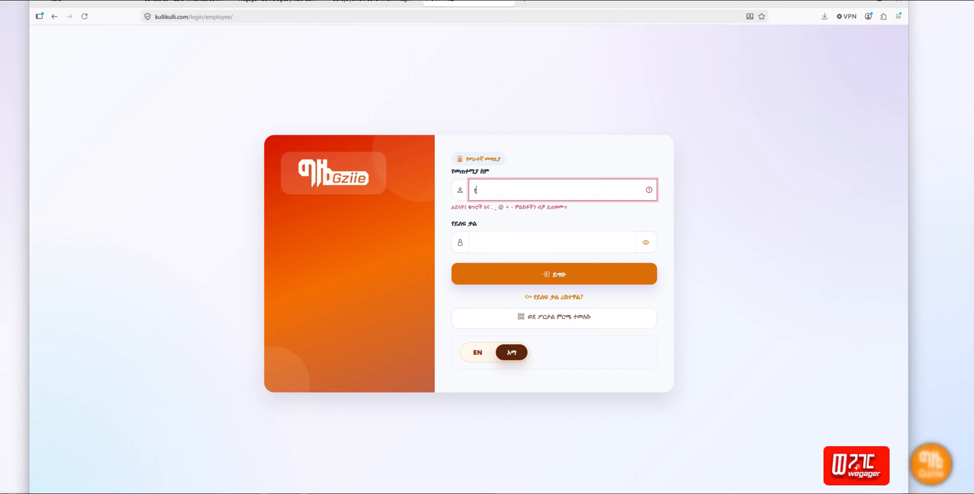
pyautogui.write('sestempl')
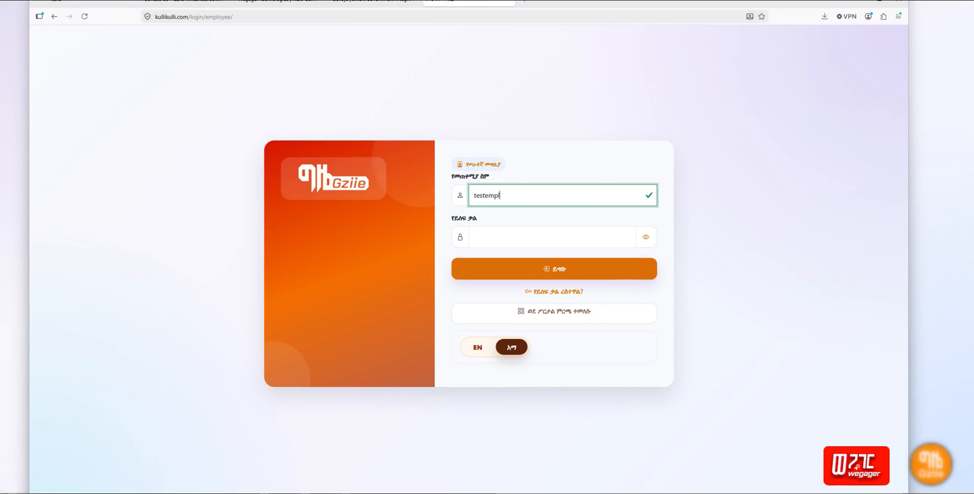
pyautogui.write('oyee')
pyautogui.click(515, 240)
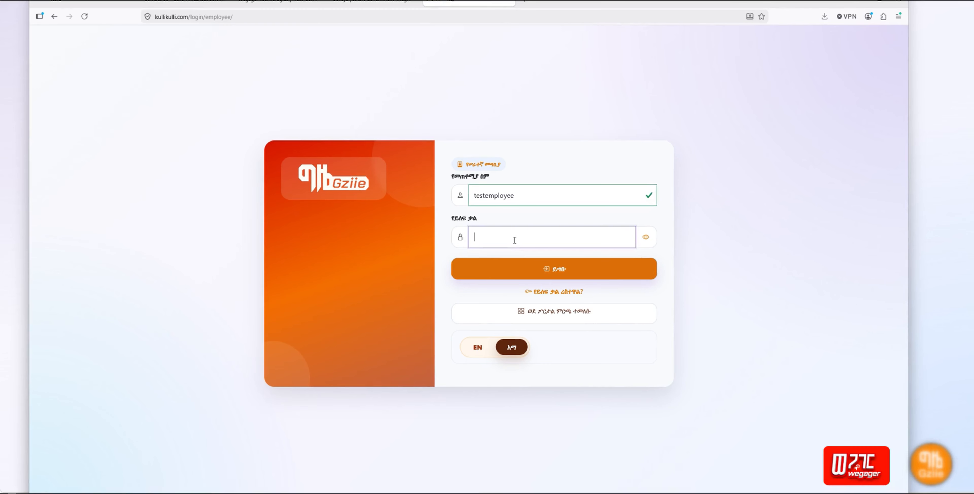
pyautogui.hotkey('ctrl', 'v')
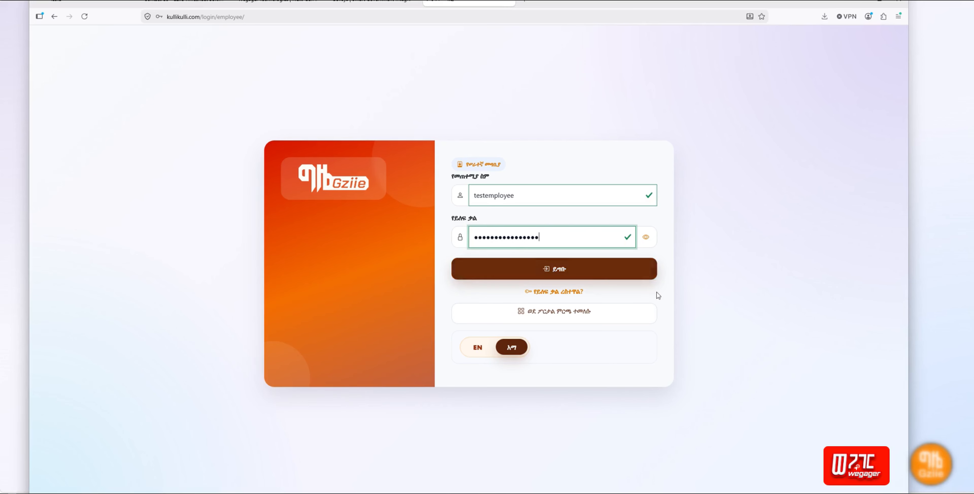
# Step: Submit the employee login, decline saving the password, and verify with the emailed code
pyautogui.click(617, 274)
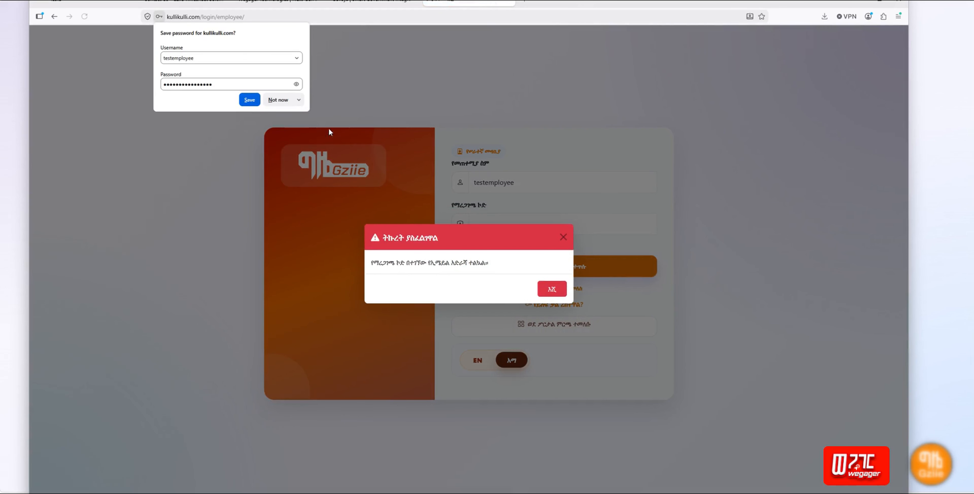
pyautogui.click(278, 99)
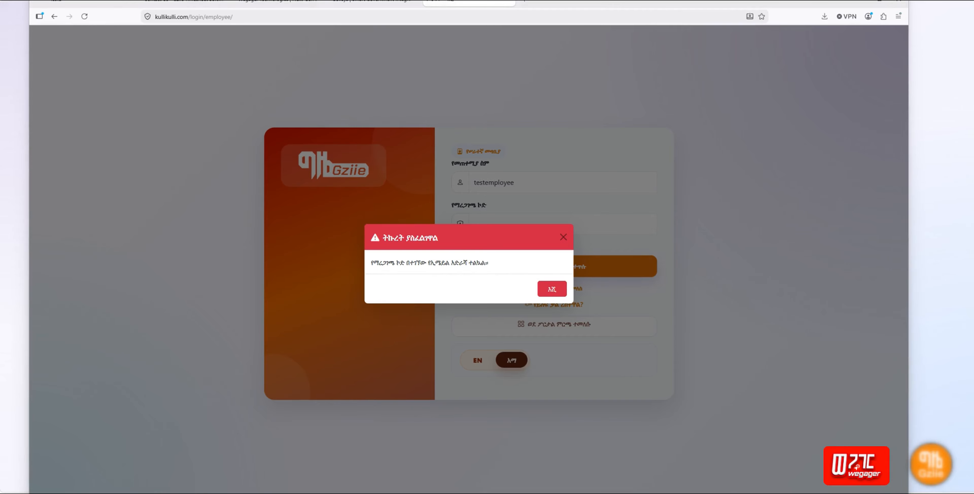
pyautogui.click(552, 288)
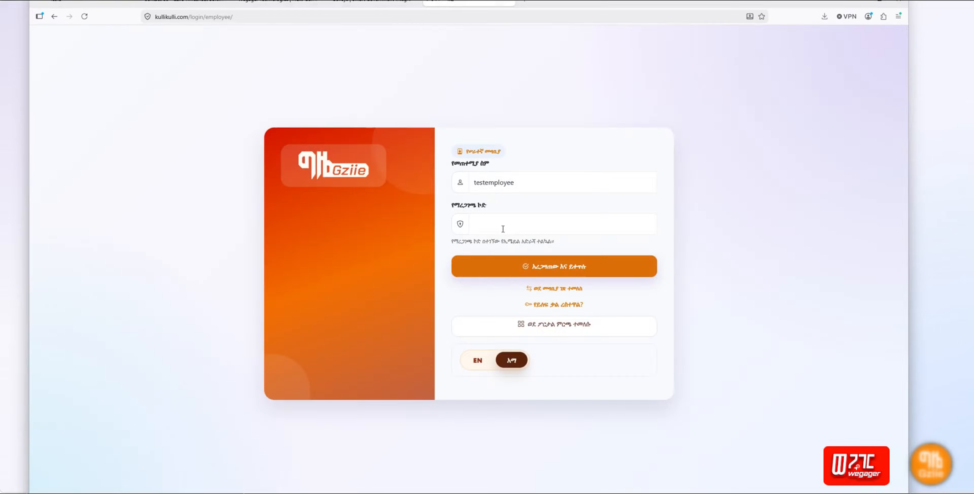
pyautogui.click(501, 223)
pyautogui.hotkey('ctrl', 'v')
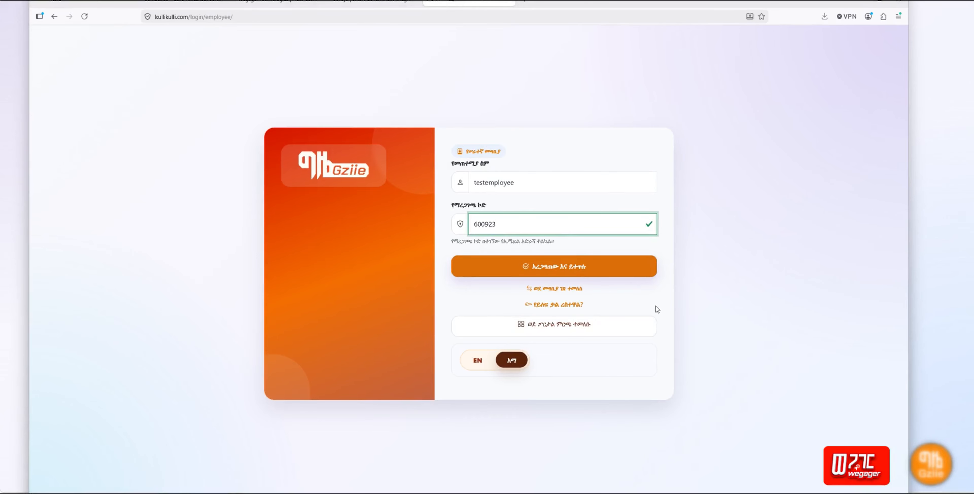
pyautogui.click(577, 277)
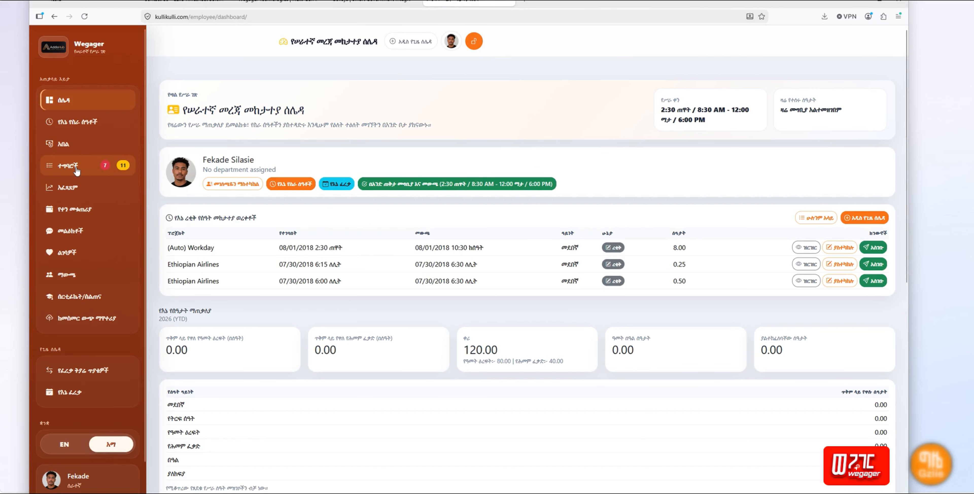
# Step: Toggle the dashboard to English and back to Amharic, then go to the Tasks page
pyautogui.click(65, 445)
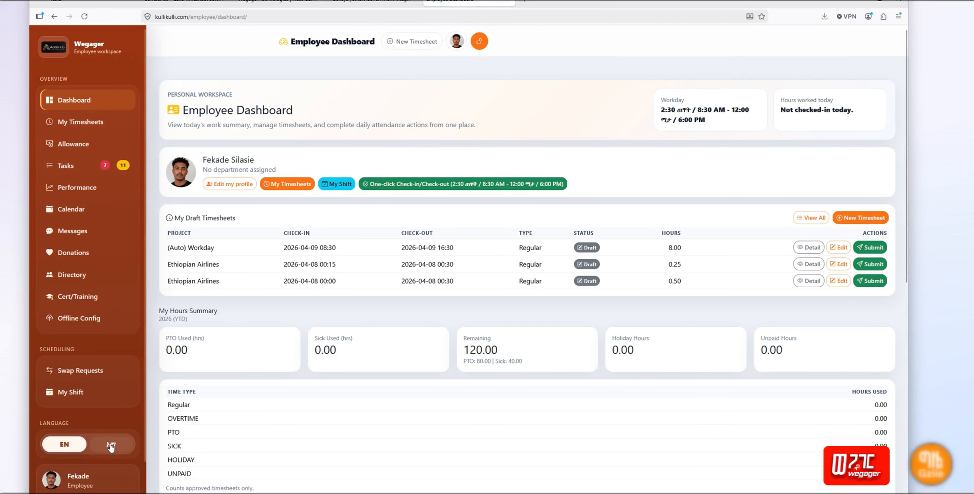
pyautogui.click(111, 444)
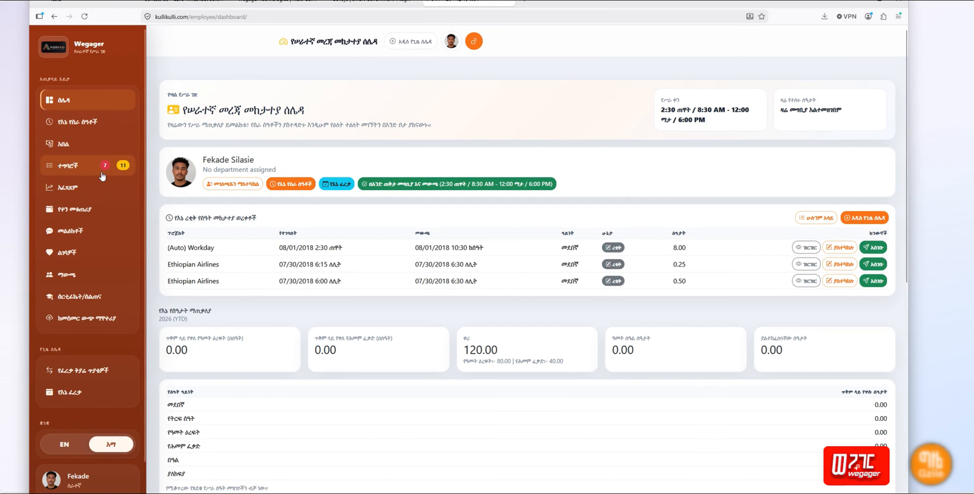
pyautogui.click(87, 168)
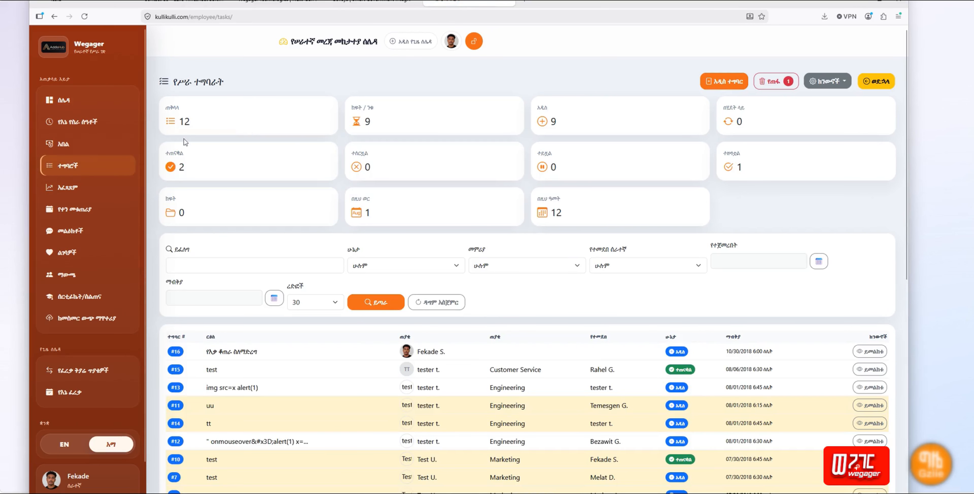
# Step: Scroll through the task table and monthly task summary, then back to the top
pyautogui.scroll(-5, 791, 286)
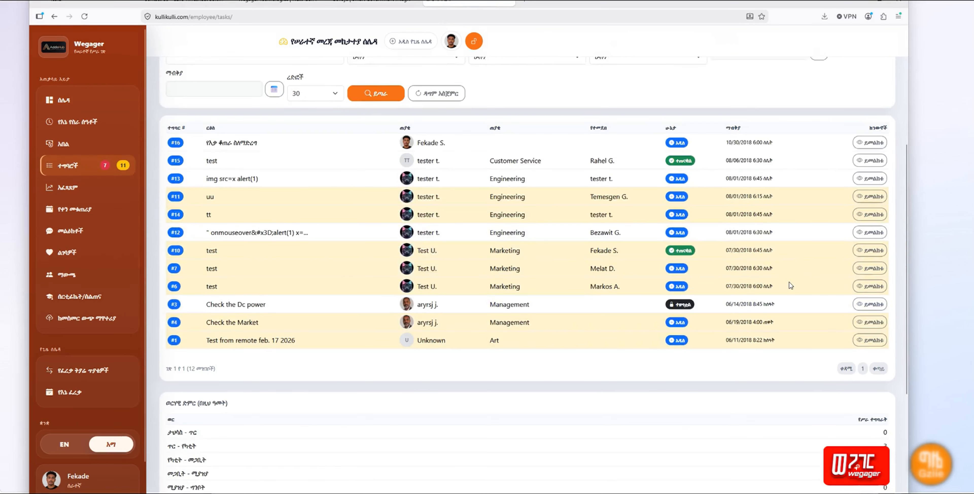
pyautogui.scroll(-4, 790, 286)
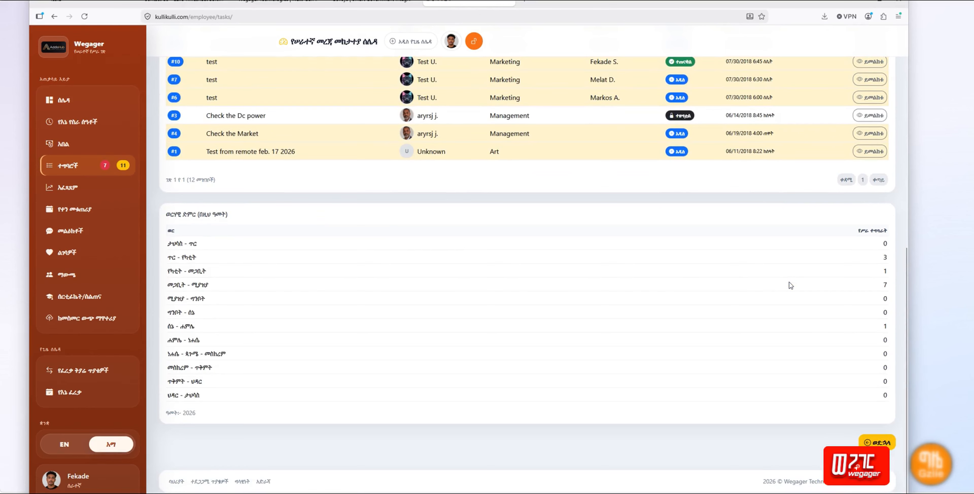
pyautogui.scroll(3, 790, 286)
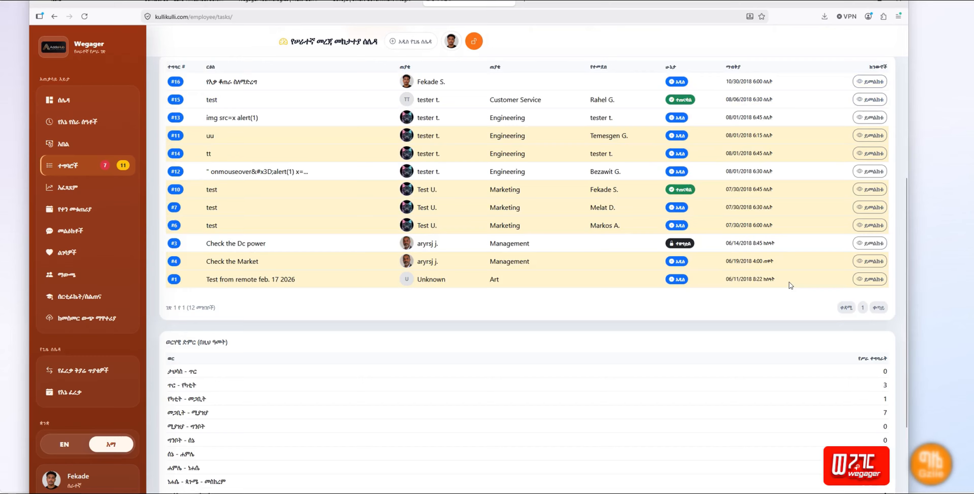
pyautogui.scroll(-2, 791, 286)
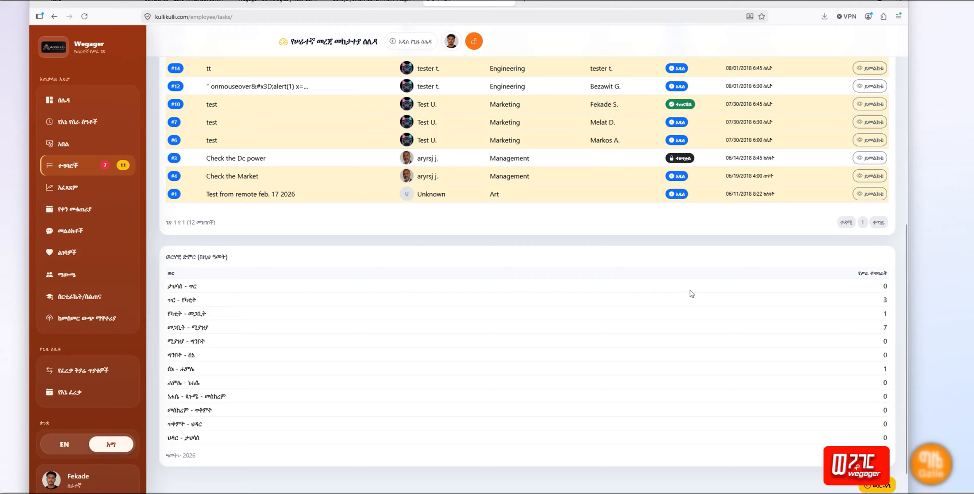
pyautogui.scroll(2, 691, 293)
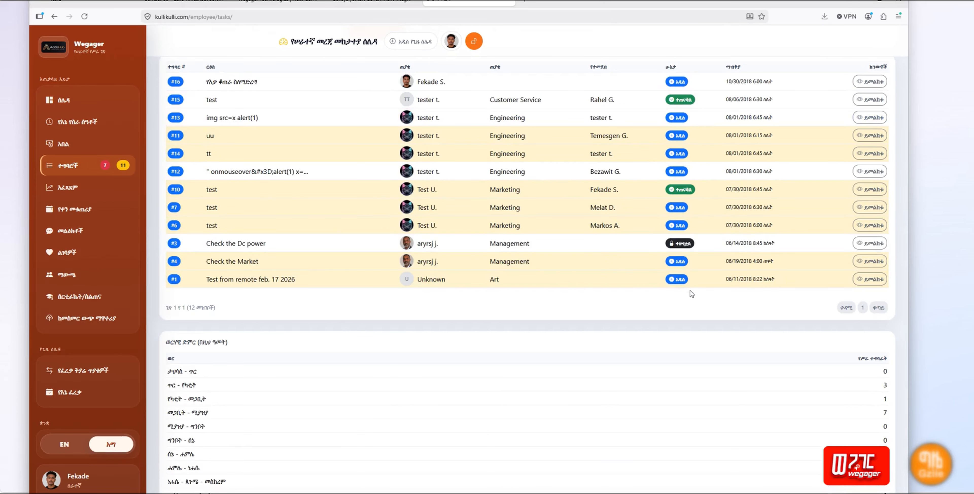
pyautogui.scroll(4, 692, 294)
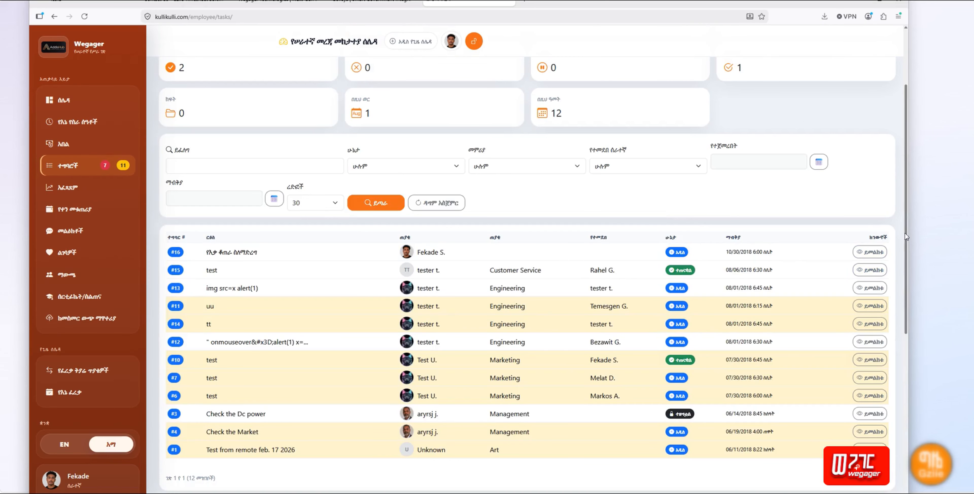
pyautogui.moveTo(906, 228); pyautogui.dragTo(906, 153)
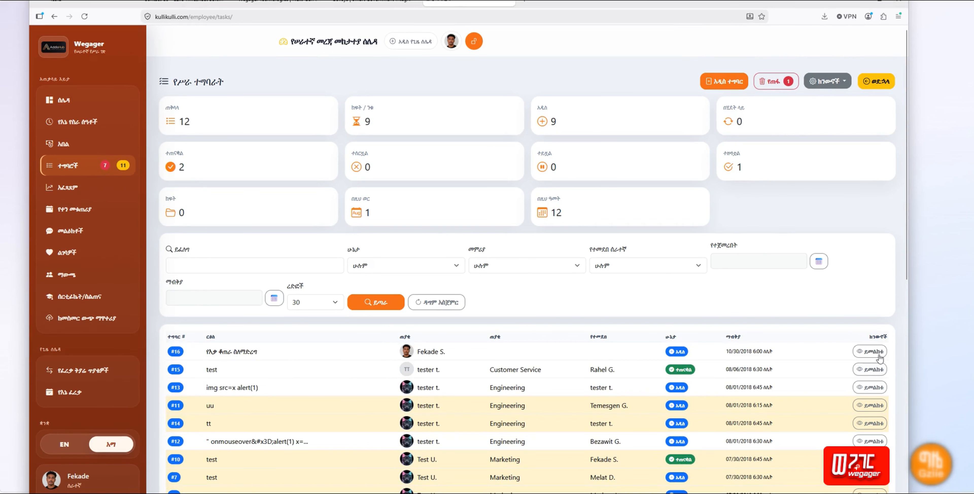
# Step: Look over task #16's details twice, returning to the task list each time
pyautogui.click(869, 352)
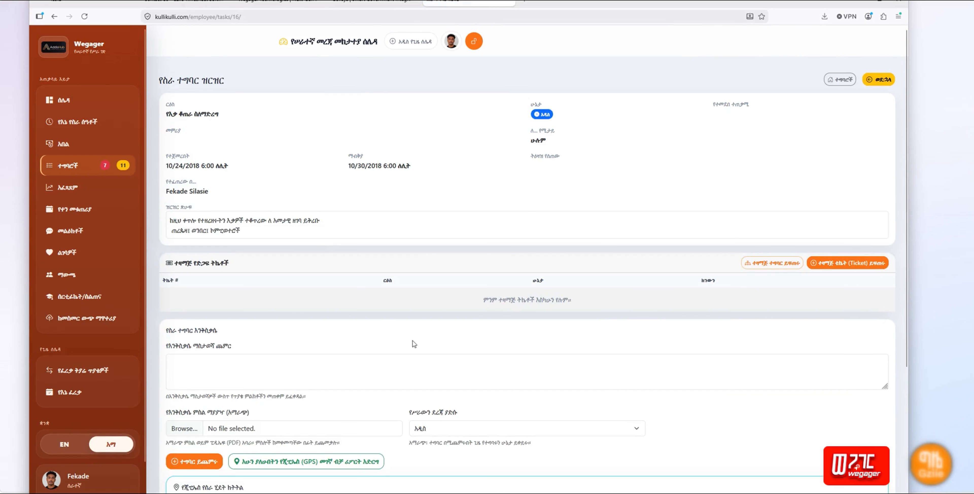
pyautogui.scroll(-5, 468, 368)
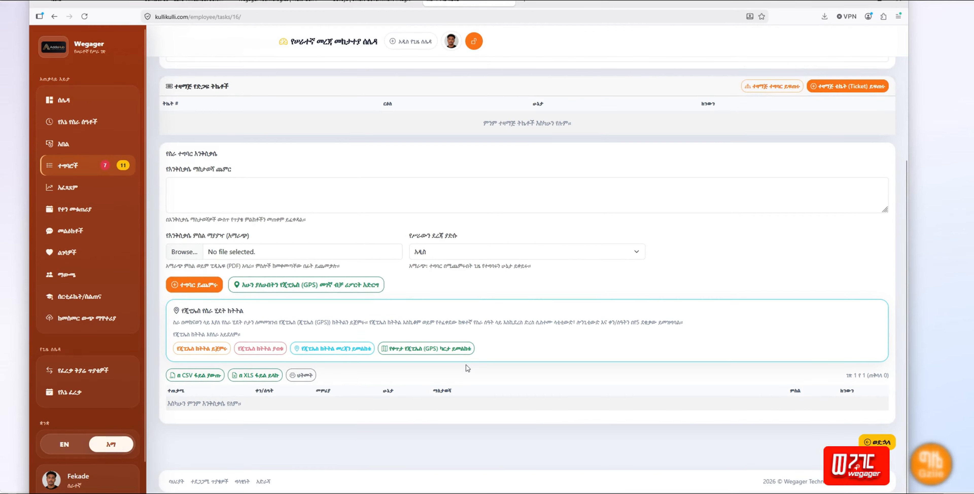
pyautogui.scroll(5, 467, 368)
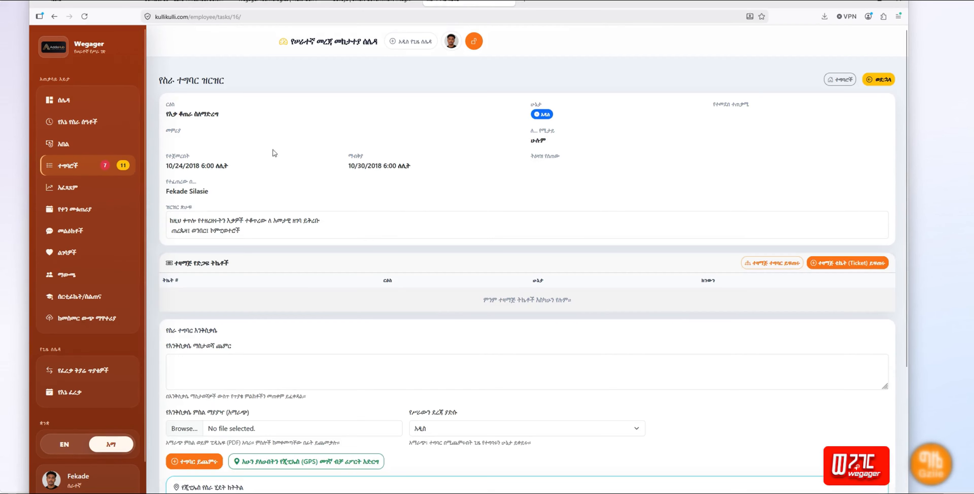
pyautogui.click(887, 82)
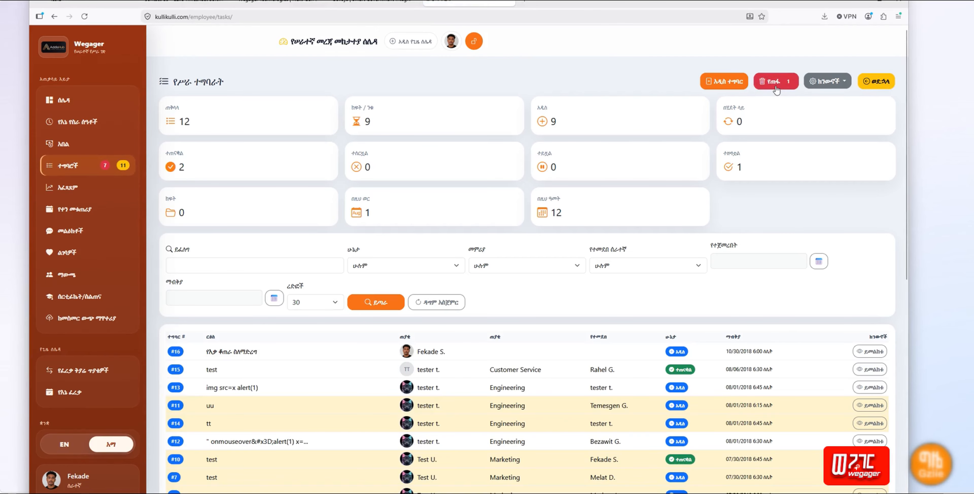
pyautogui.click(871, 351)
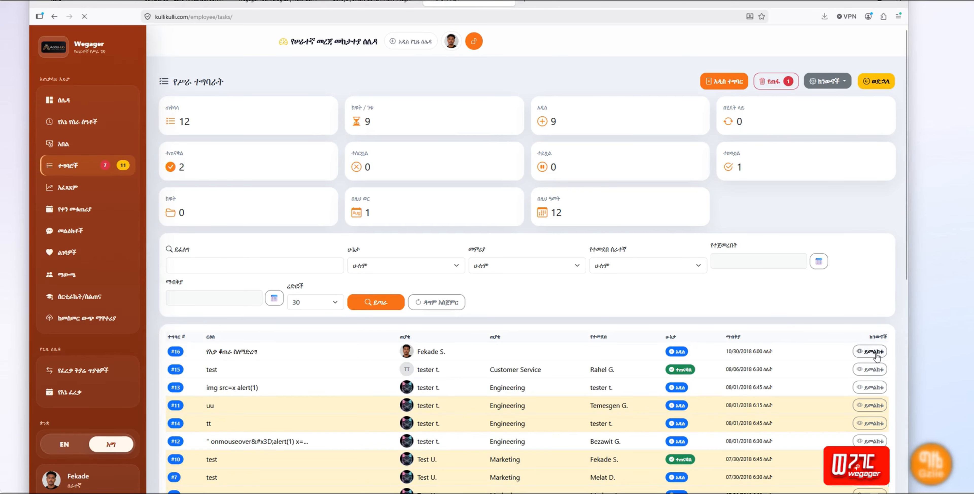
pyautogui.scroll(-1, 877, 356)
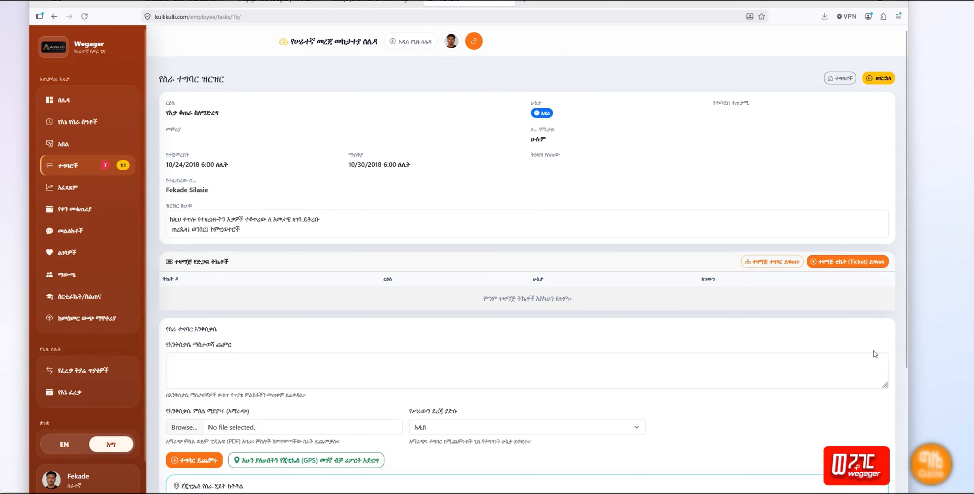
pyautogui.scroll(-5, 875, 354)
pyautogui.scroll(5, 875, 354)
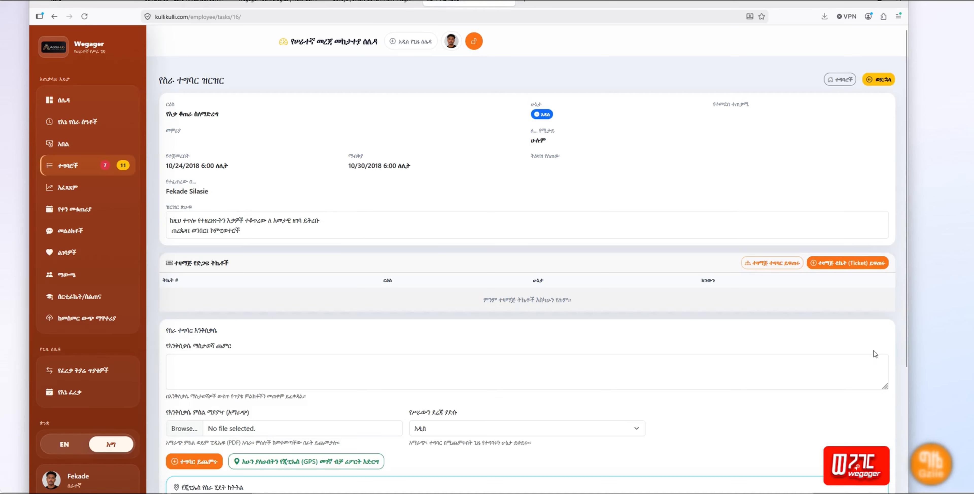
pyautogui.click(884, 81)
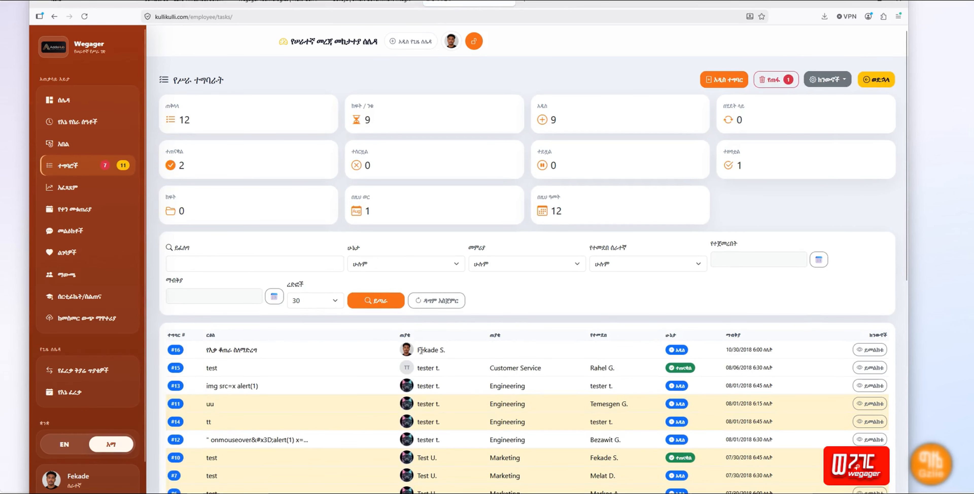
# Step: Scroll the task list, then start creating a new task
pyautogui.scroll(-1, 421, 351)
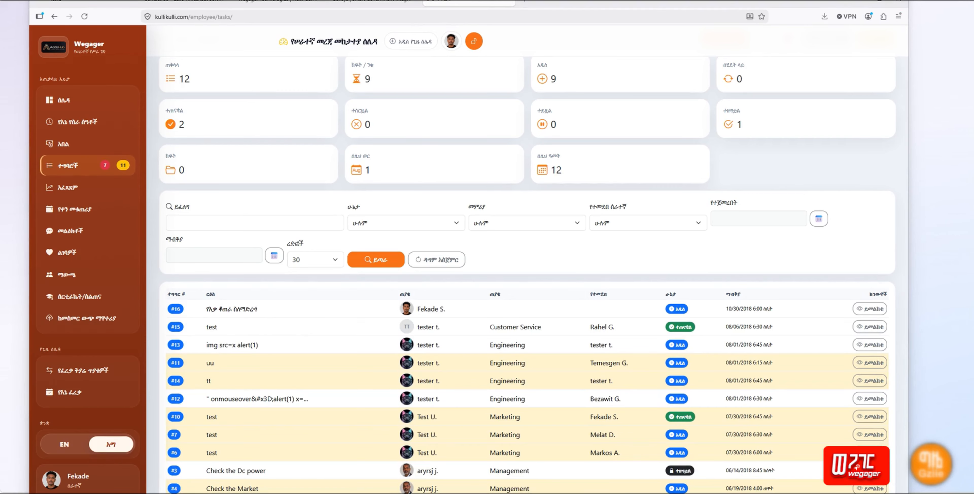
pyautogui.scroll(2, 662, 176)
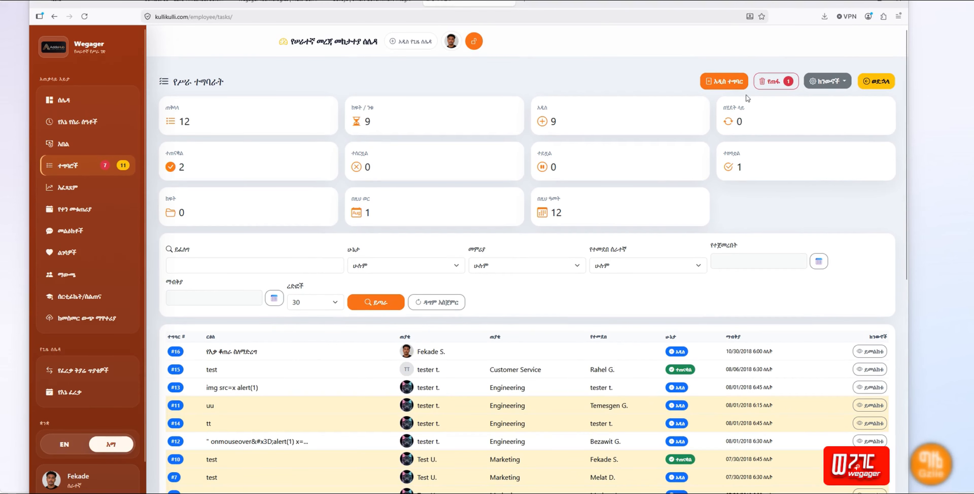
pyautogui.click(724, 82)
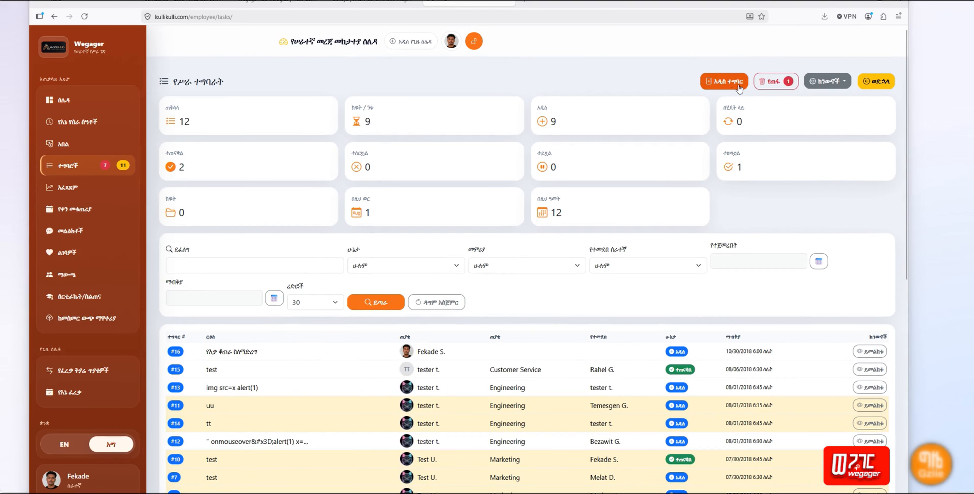
# Step: Enter the task title እቃ ቆጠራ and keep the status as አዲስ
pyautogui.click(232, 124)
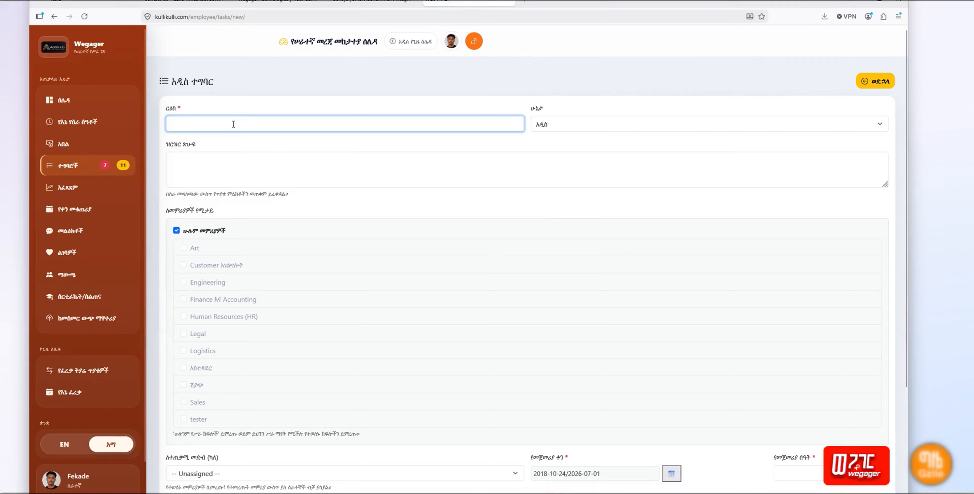
pyautogui.write('እቃ ቆጠራ')
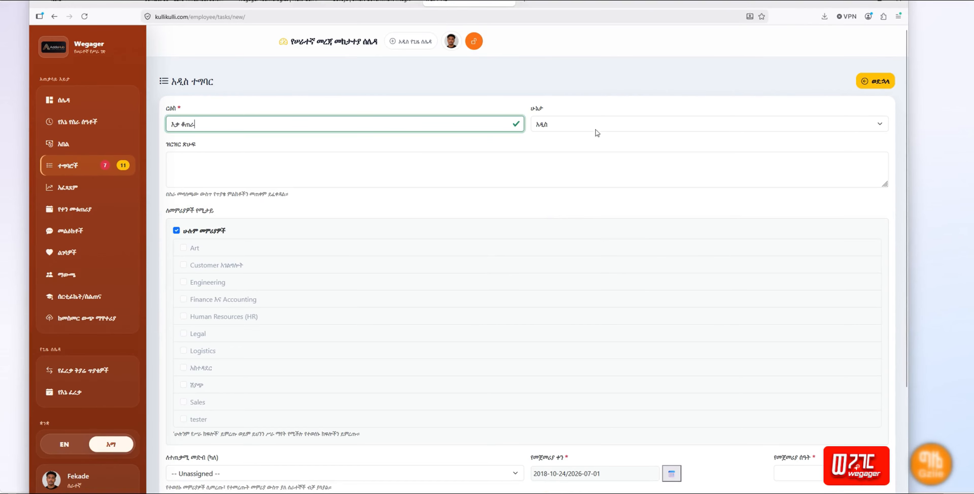
pyautogui.click(567, 124)
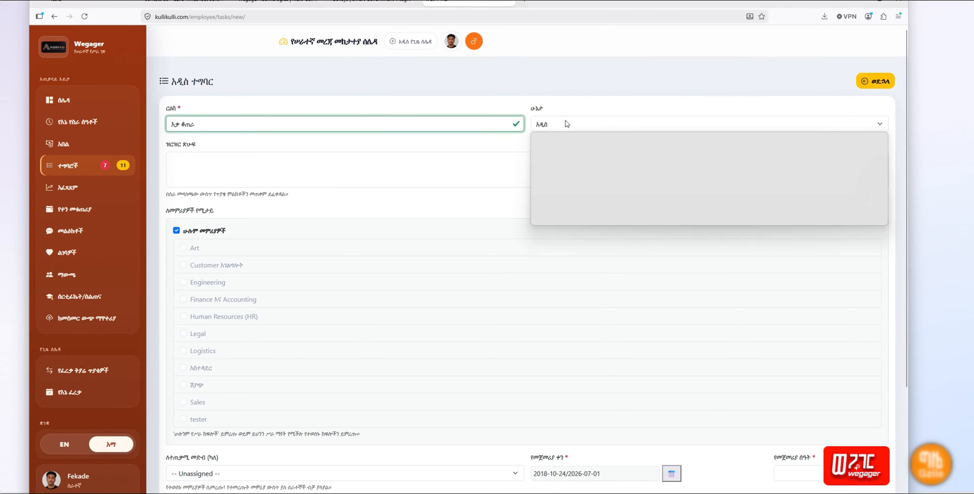
pyautogui.click(567, 124)
# Step: Paste the Amharic annual-inventory description and join ለ with አመታዊ into one word
pyautogui.click(186, 165)
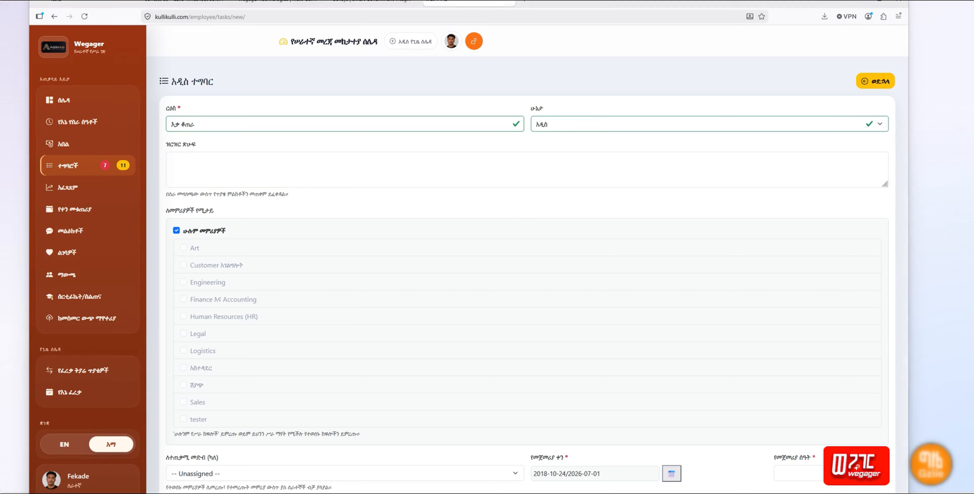
pyautogui.click(239, 162)
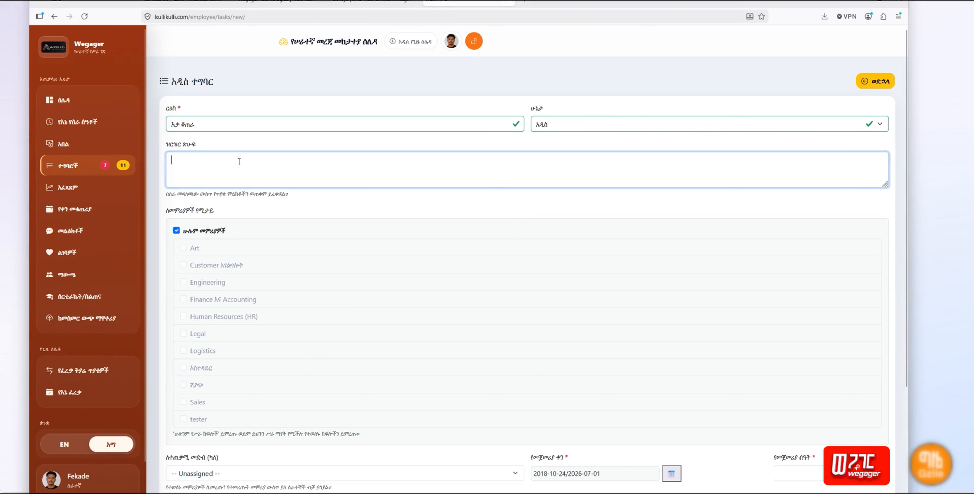
pyautogui.write('ከዚህ ቀጥሎ የተዘረዘሩትን እቃዎች ተቆጥረው ለ አመታዊ ዘገባ ይቅረብ')
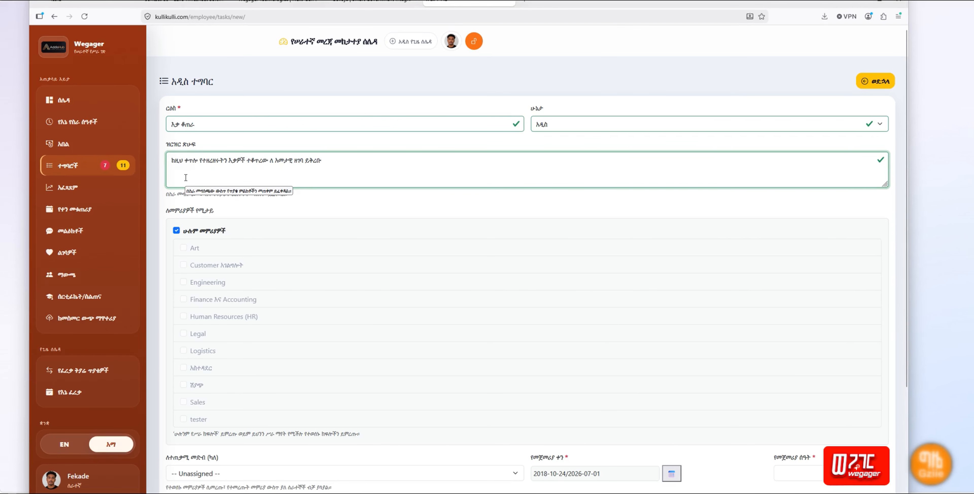
pyautogui.click(281, 167)
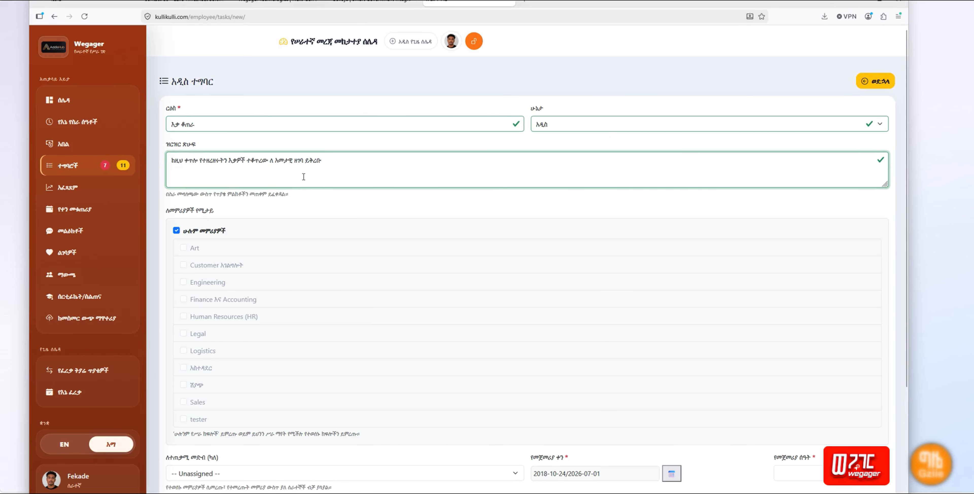
pyautogui.press('BackSpace')
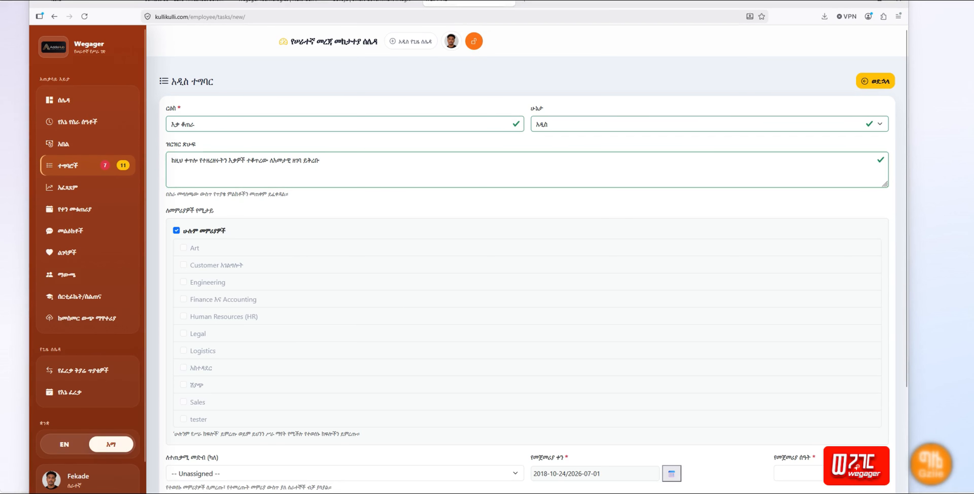
pyautogui.click(287, 173)
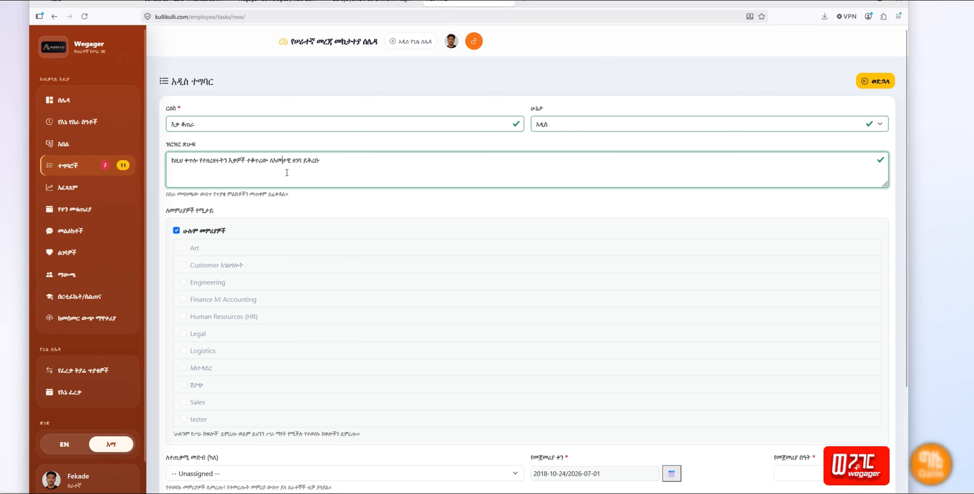
# Step: Add a second description line reading ከምፒውተሮች
pyautogui.press('Return')
pyautogui.write('ከምፒውተሮች')
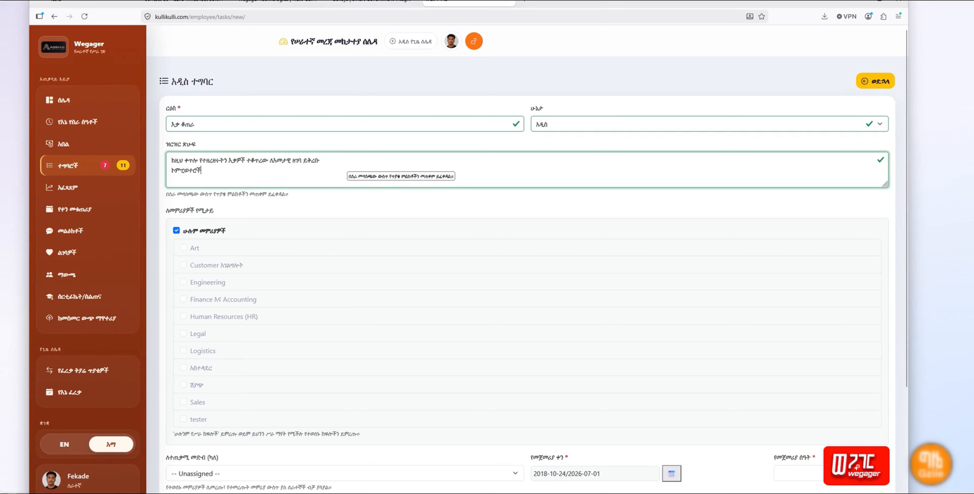
pyautogui.scroll(-2, 287, 220)
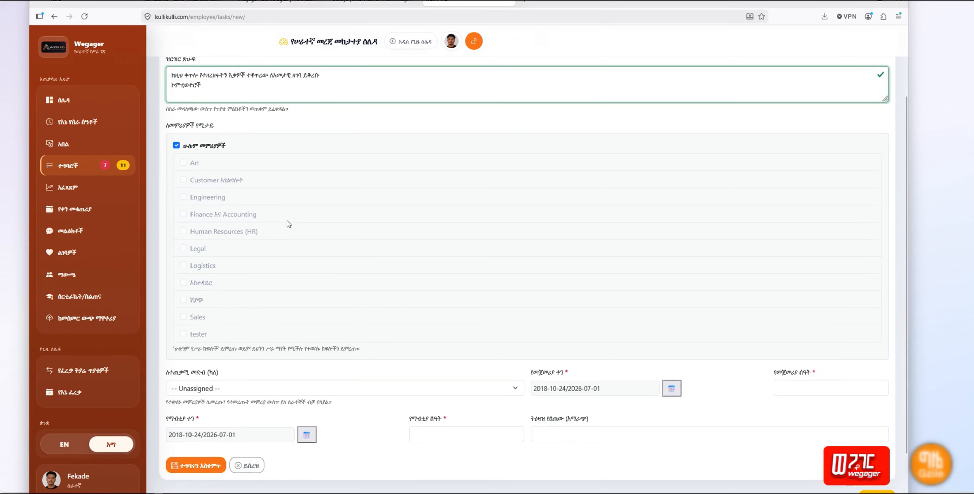
# Step: Untick and re-tick All Departments so the task stays open to every department
pyautogui.click(176, 146)
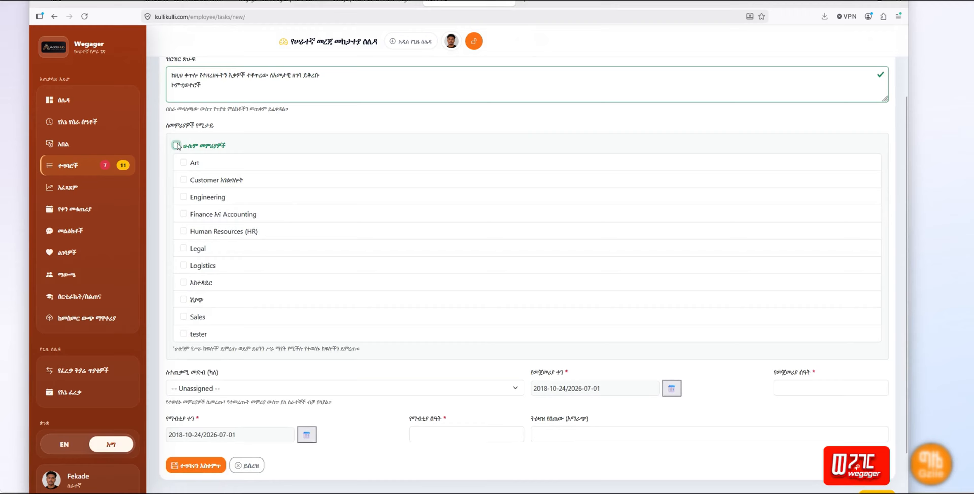
pyautogui.scroll(-2, 225, 238)
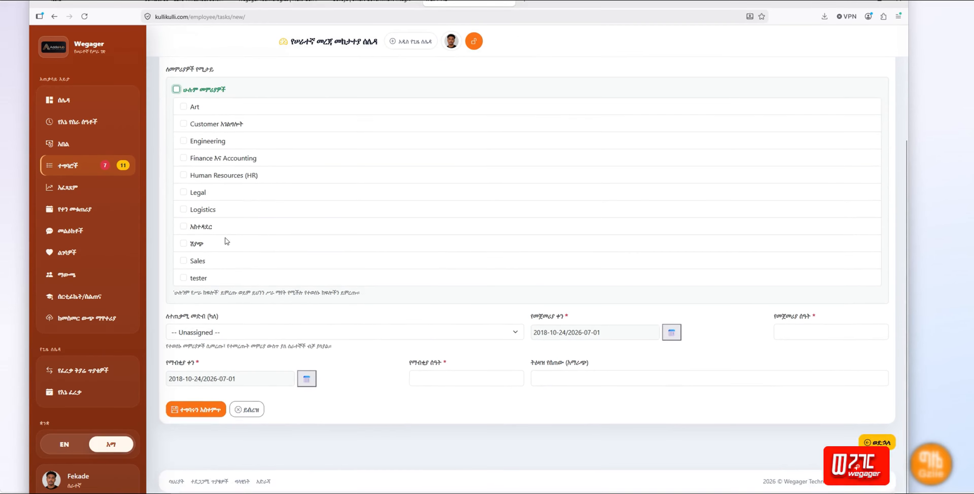
pyautogui.scroll(4, 225, 238)
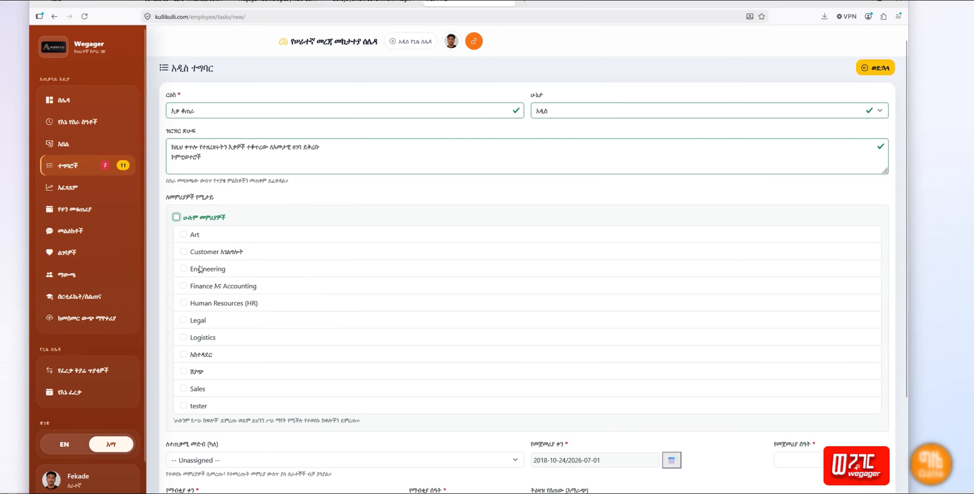
pyautogui.click(177, 217)
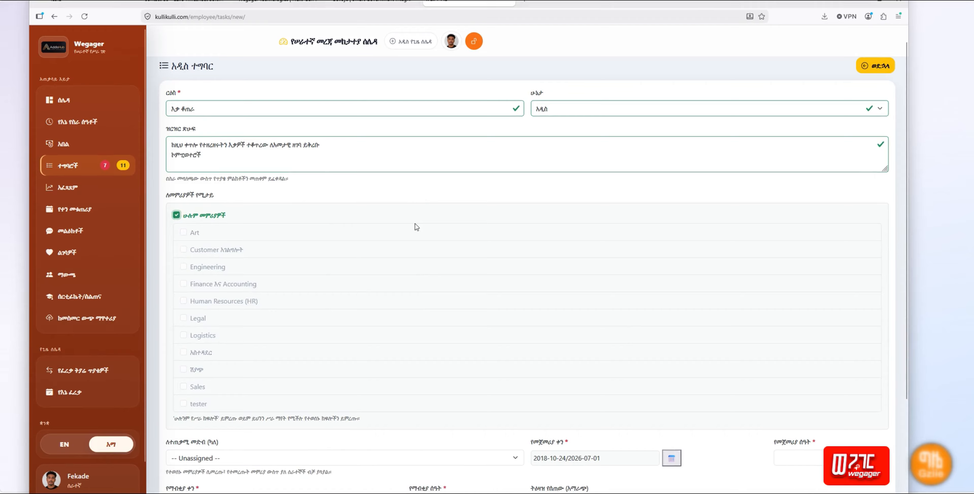
pyautogui.scroll(-3, 416, 212)
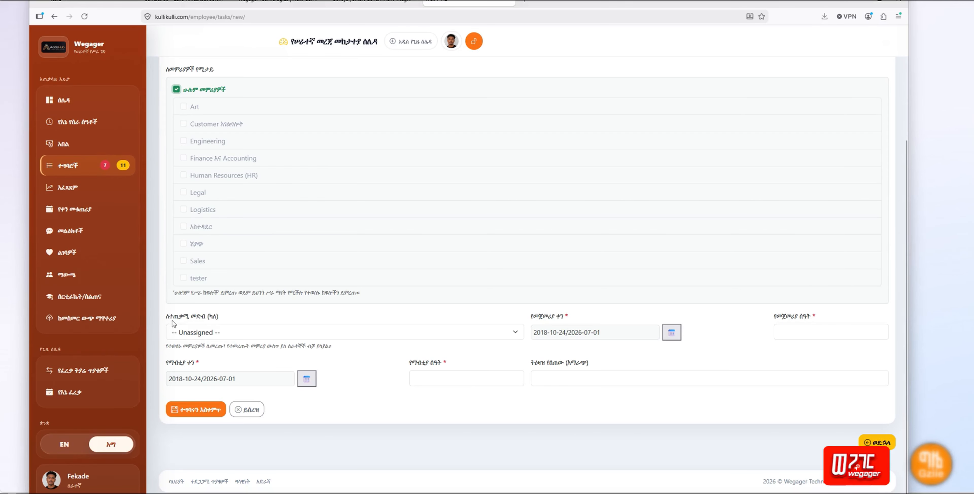
pyautogui.click(241, 333)
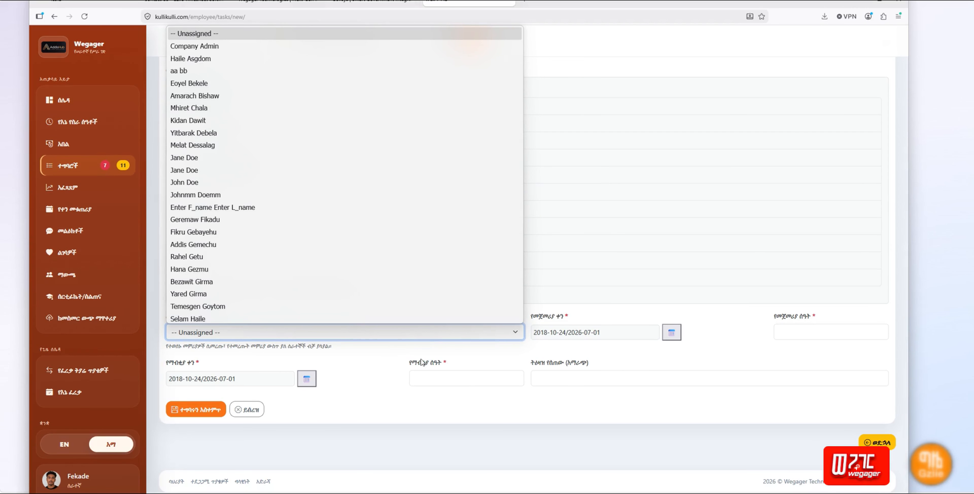
pyautogui.click(471, 359)
pyautogui.click(474, 358)
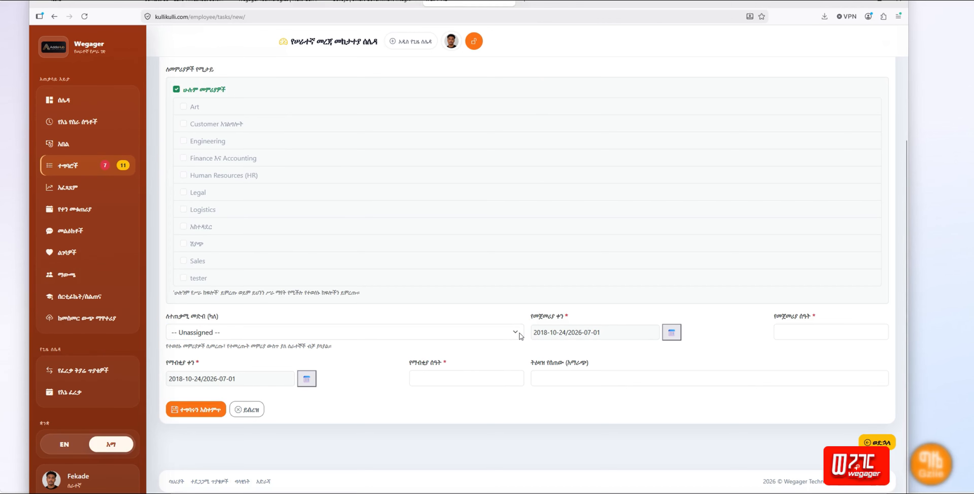
pyautogui.click(670, 335)
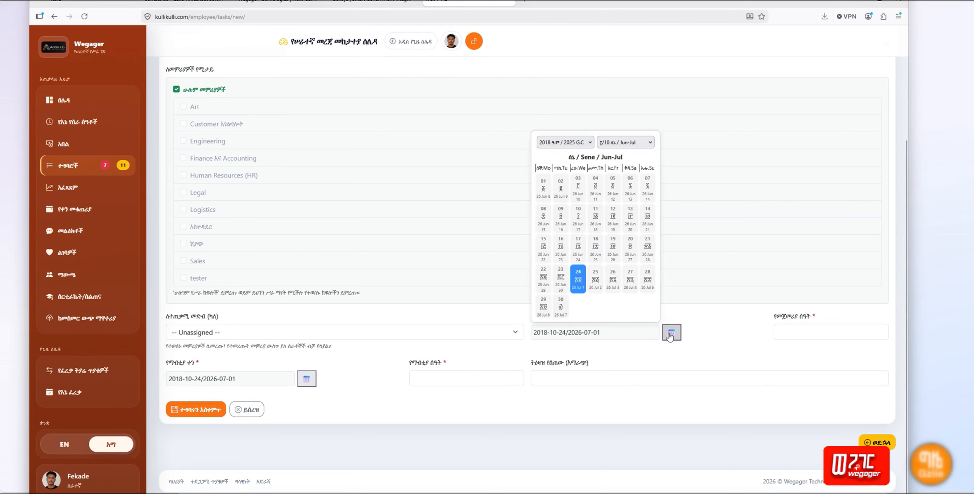
pyautogui.click(578, 283)
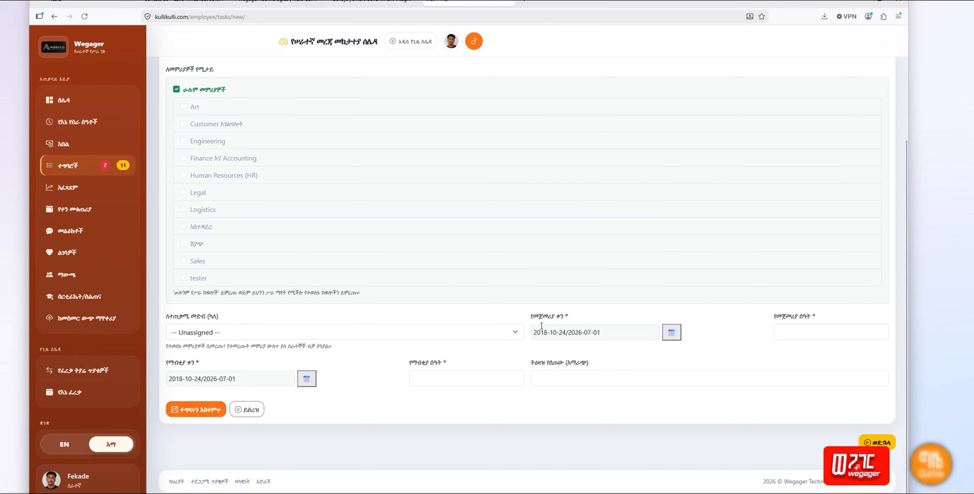
pyautogui.click(672, 333)
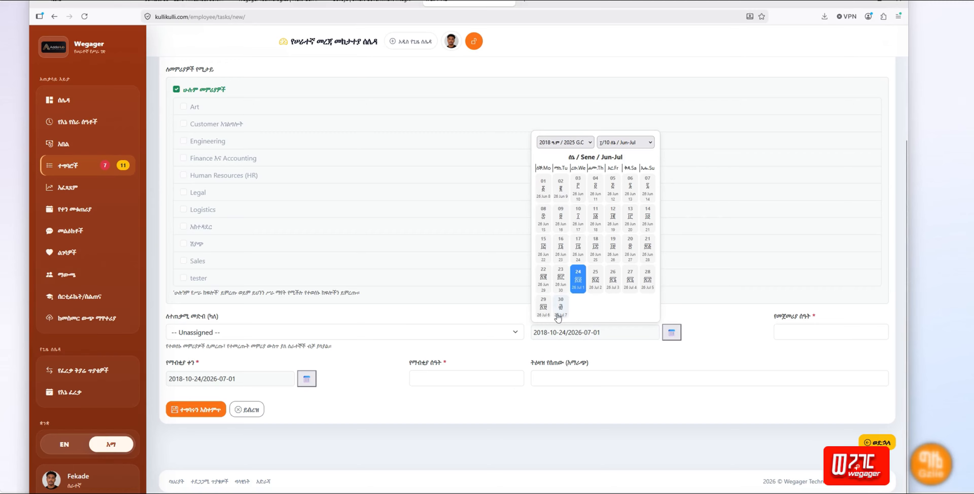
pyautogui.click(646, 143)
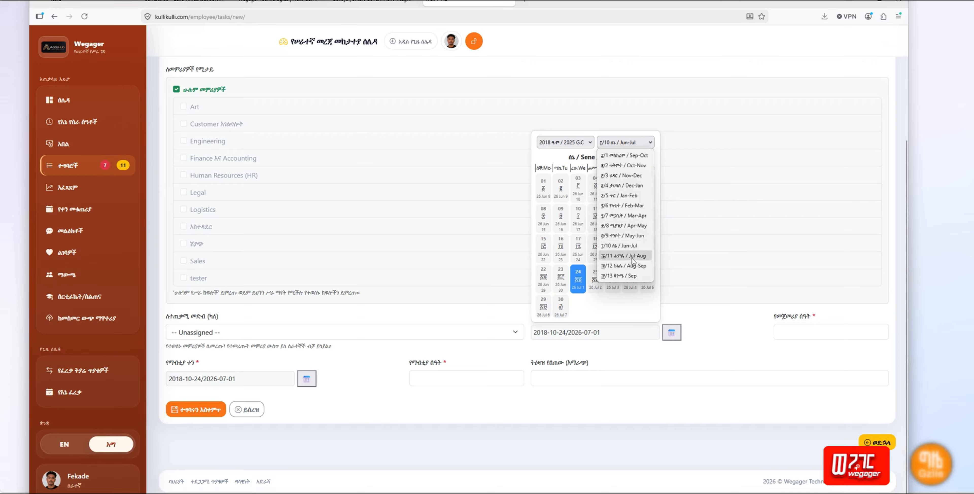
pyautogui.click(623, 256)
pyautogui.click(577, 185)
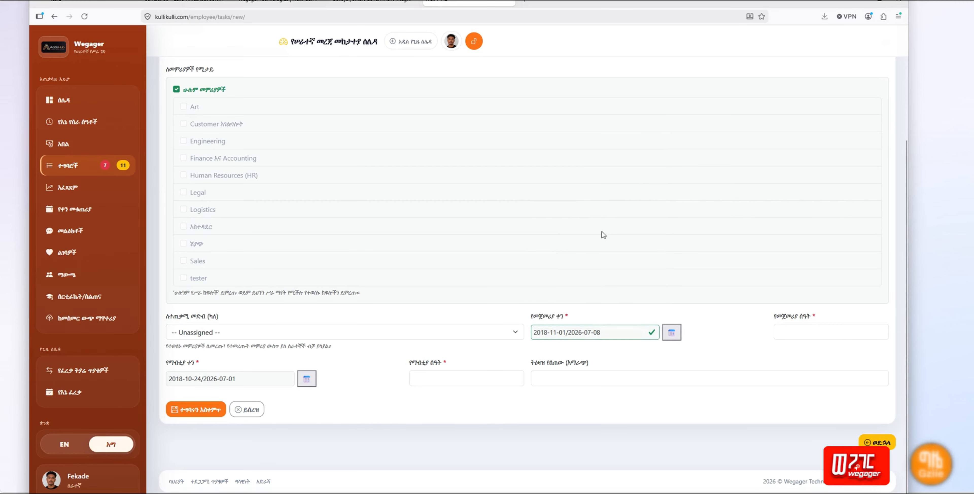
pyautogui.click(800, 332)
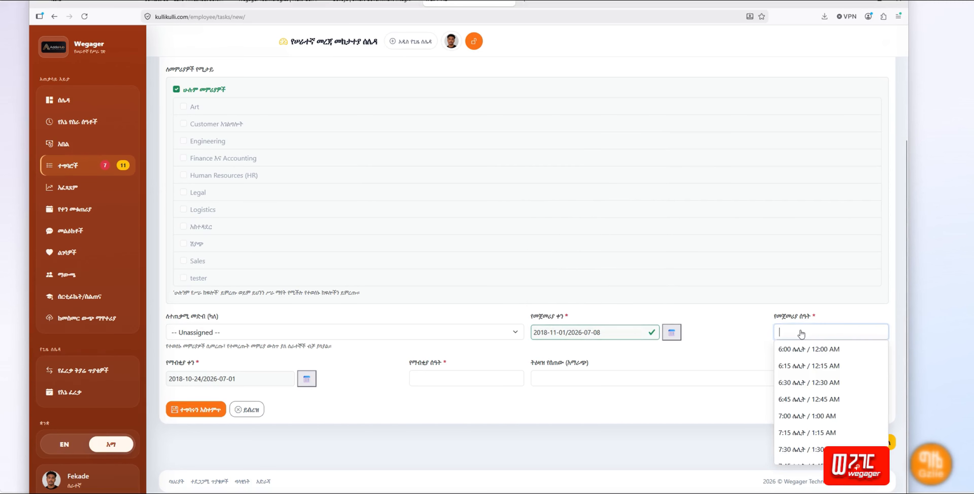
pyautogui.click(805, 349)
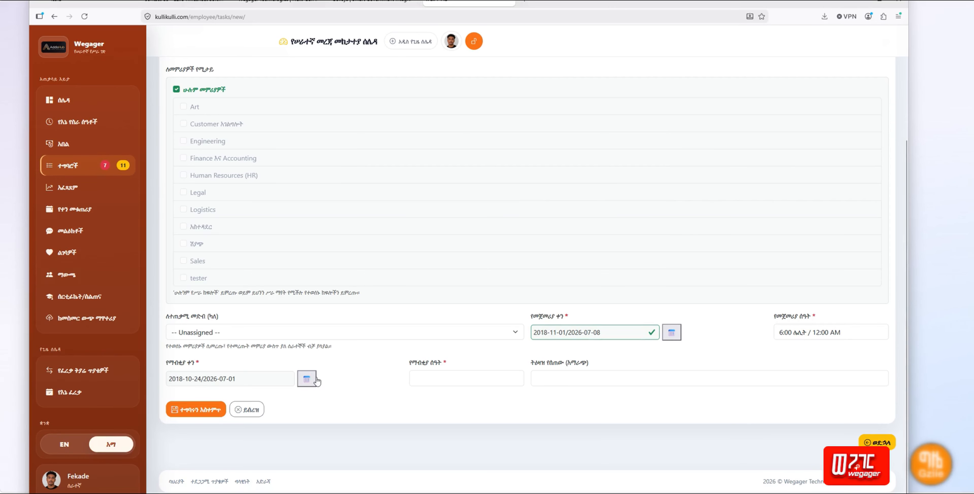
pyautogui.click(306, 378)
pyautogui.click(266, 189)
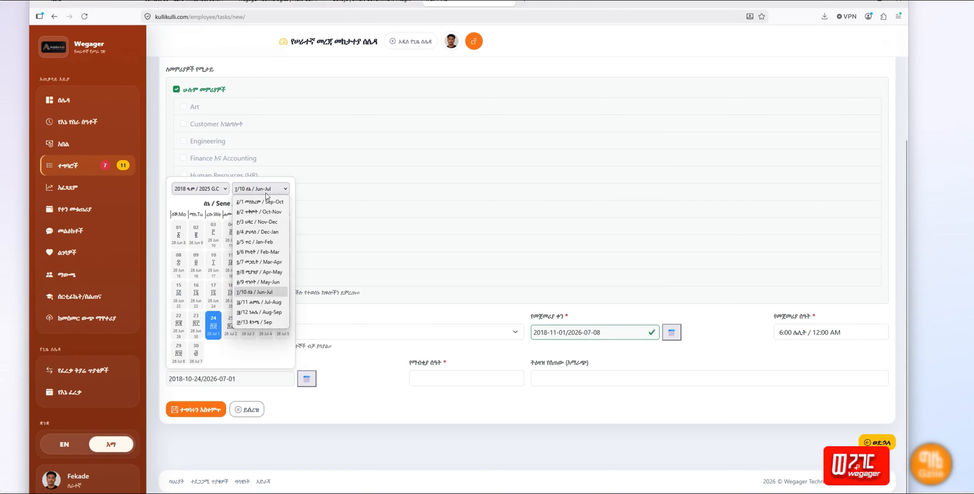
pyautogui.click(270, 306)
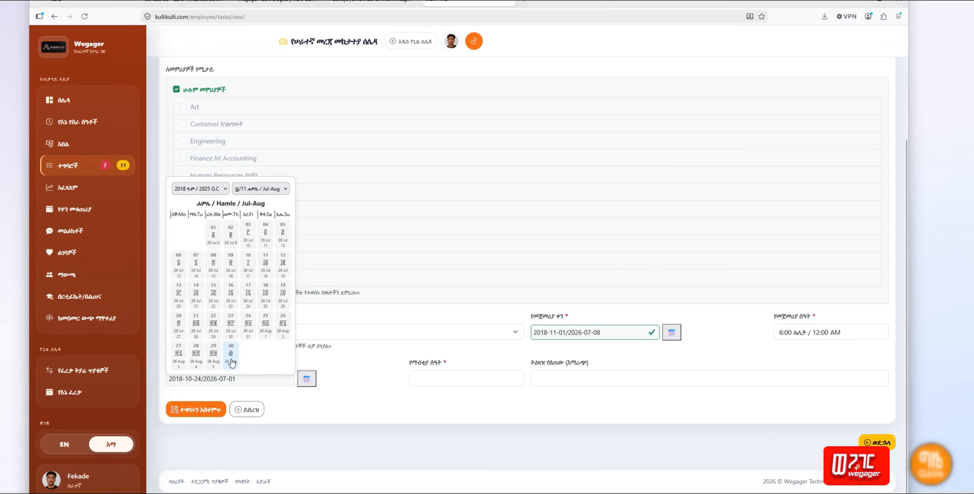
pyautogui.click(231, 354)
pyautogui.click(442, 380)
pyautogui.click(445, 395)
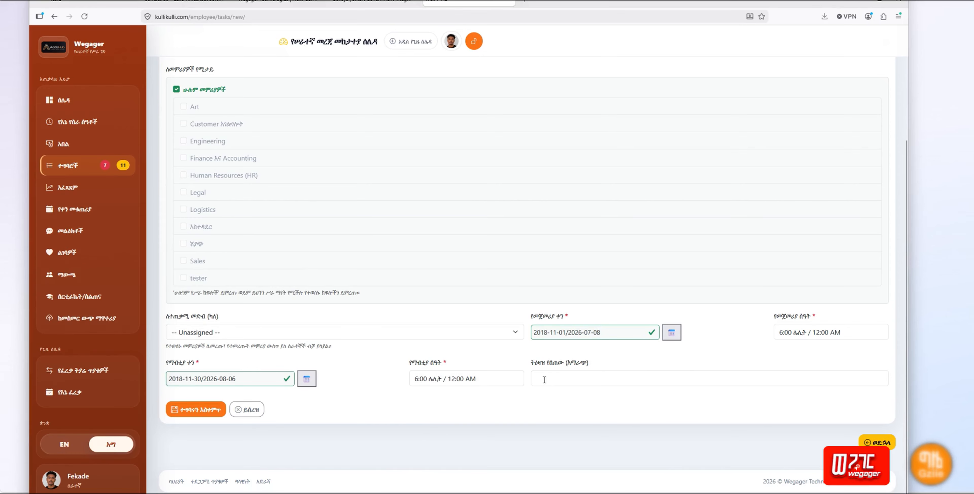
pyautogui.click(656, 379)
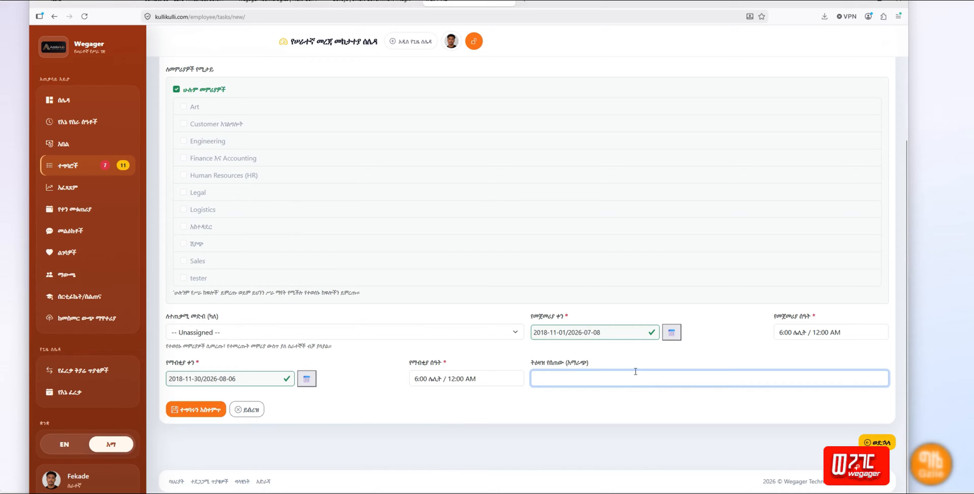
pyautogui.click(426, 406)
pyautogui.scroll(1, 431, 385)
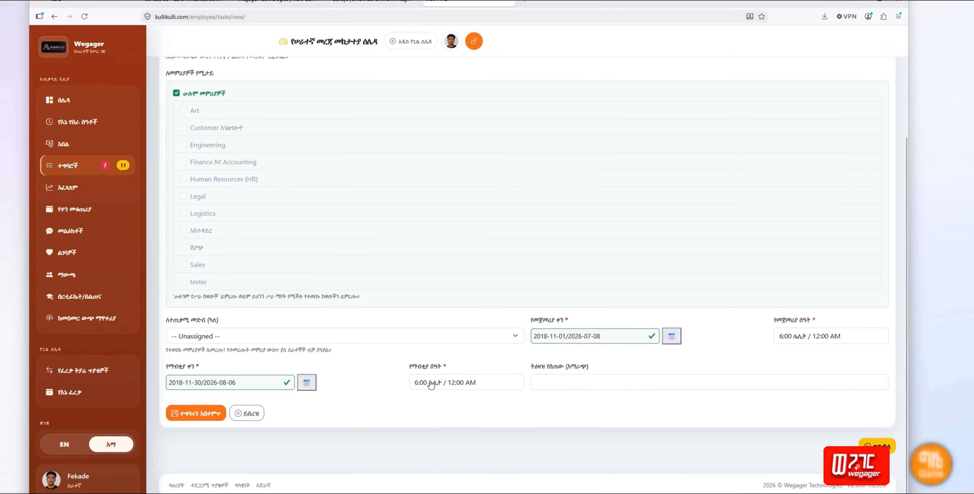
pyautogui.scroll(5, 429, 383)
pyautogui.scroll(-5, 450, 382)
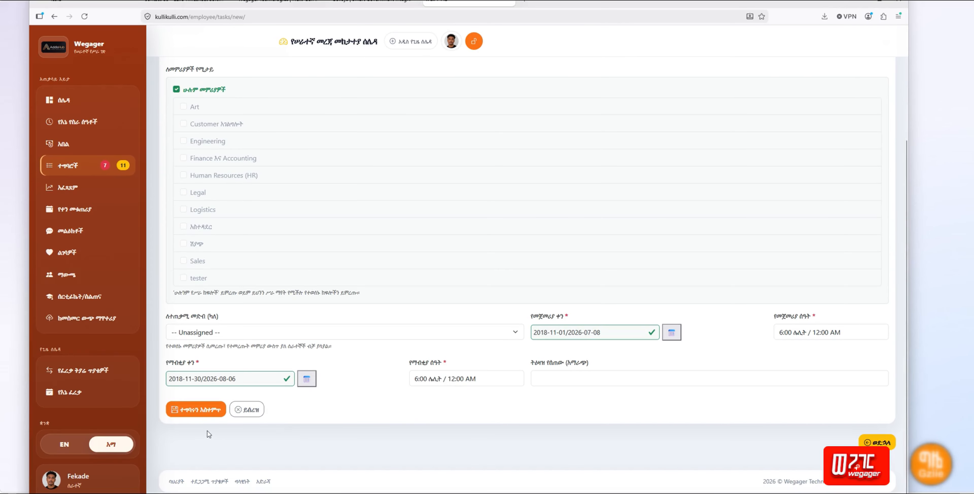
# Step: Save the task as #17 እቃ ቆጠራ and open task #17's details page
pyautogui.click(193, 410)
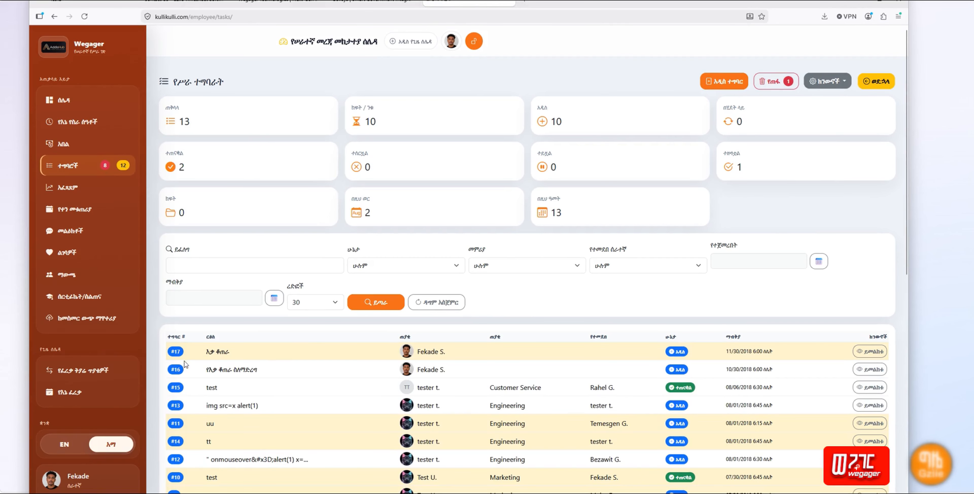
pyautogui.moveTo(207, 352); pyautogui.dragTo(243, 358)
pyautogui.click(465, 357)
pyautogui.click(854, 355)
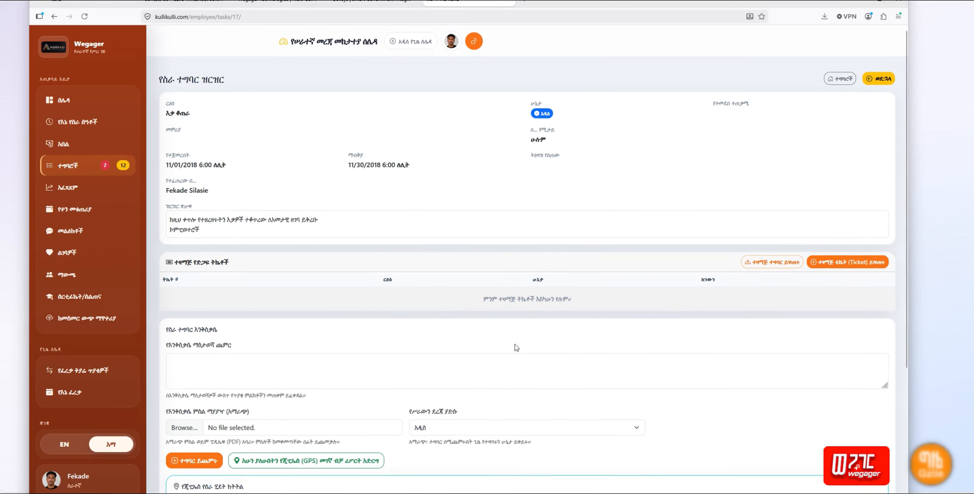
# Step: Enter the note 'OK, I will work on it.', remove the stray comma, and choose status በሂደት ላይ
pyautogui.scroll(-4, 514, 347)
pyautogui.click(170, 190)
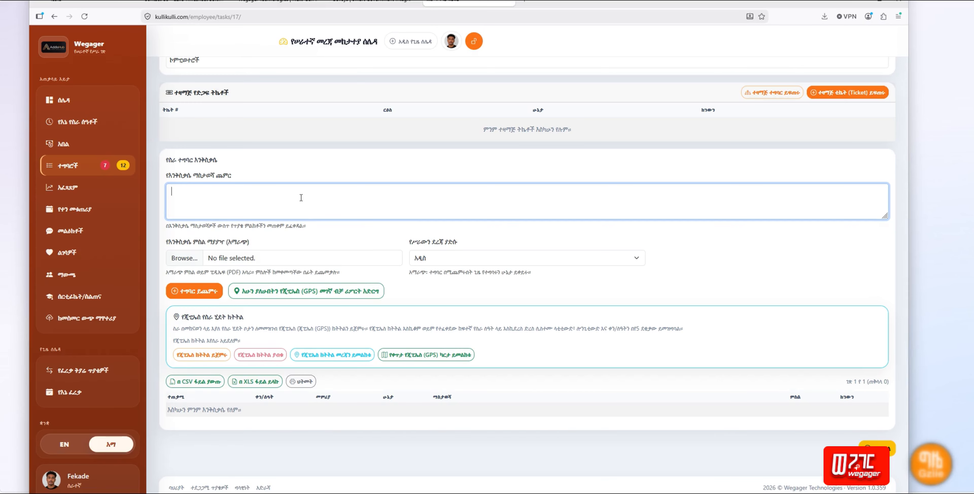
pyautogui.write('OK')
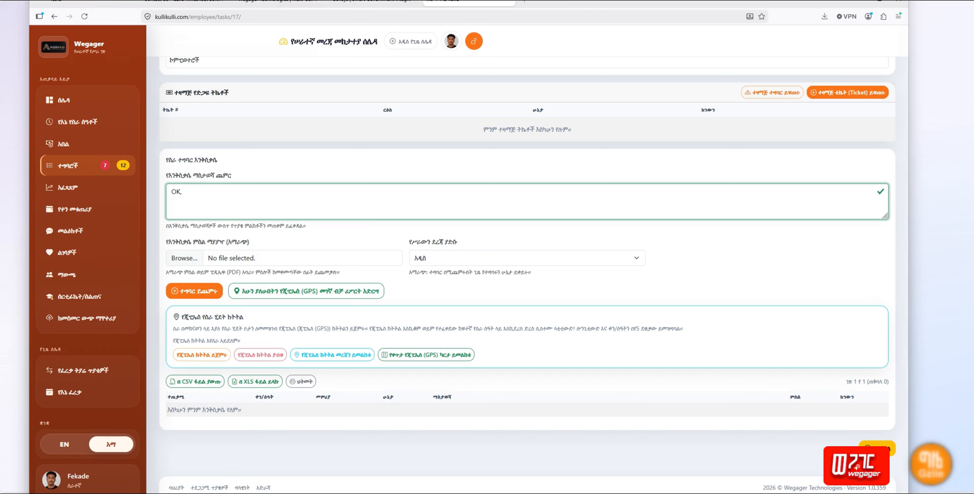
pyautogui.write(', , I will work on it.')
pyautogui.click(186, 201)
pyautogui.press('BackSpace')
pyautogui.press('BackSpace')
pyautogui.press('Delete')
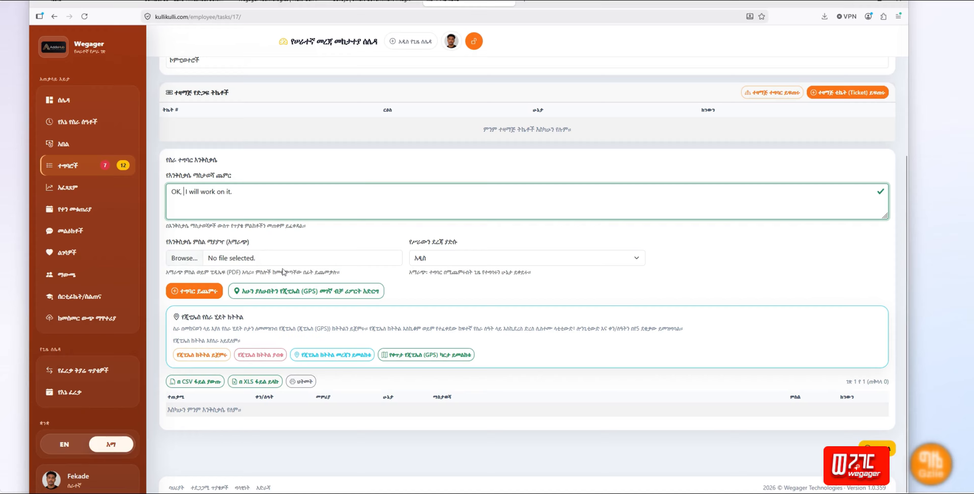
pyautogui.click(476, 258)
pyautogui.click(463, 288)
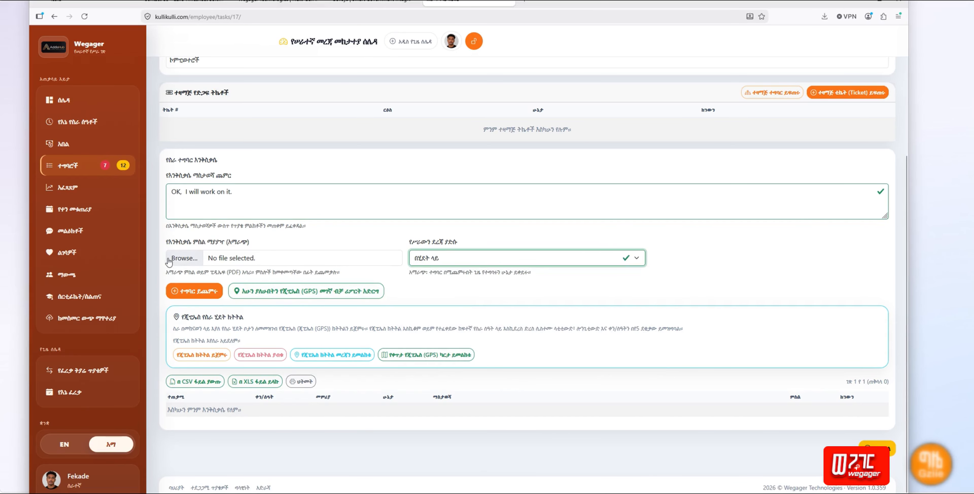
# Step: Attach ytbarek.jpg from the Pictures folder to the activity note
pyautogui.click(185, 258)
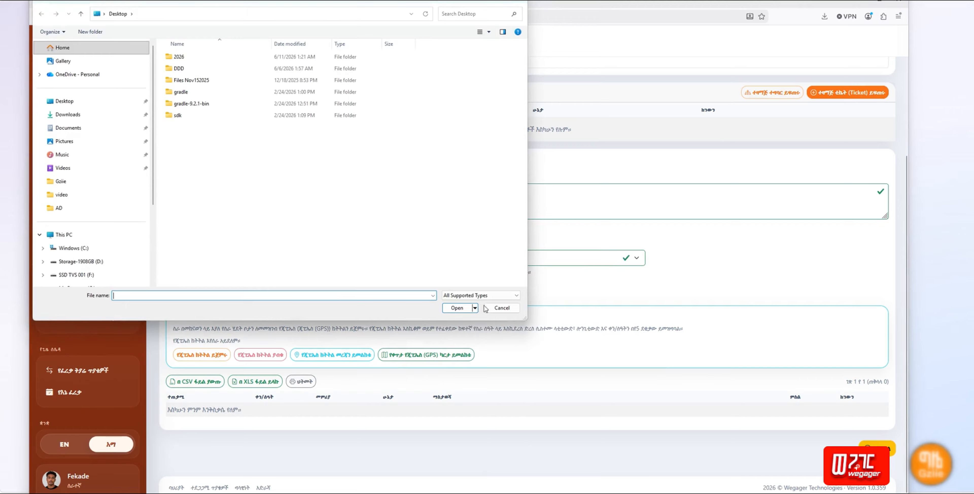
pyautogui.click(515, 310)
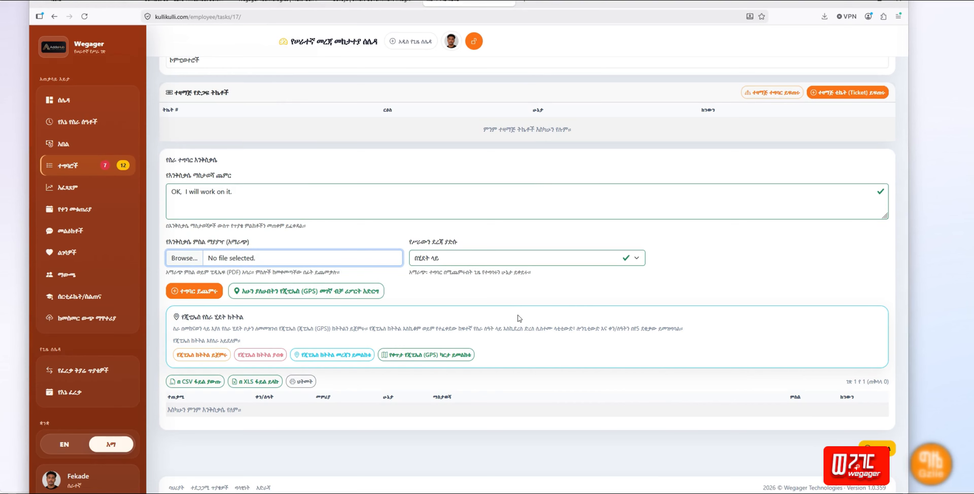
pyautogui.click(184, 258)
pyautogui.click(72, 142)
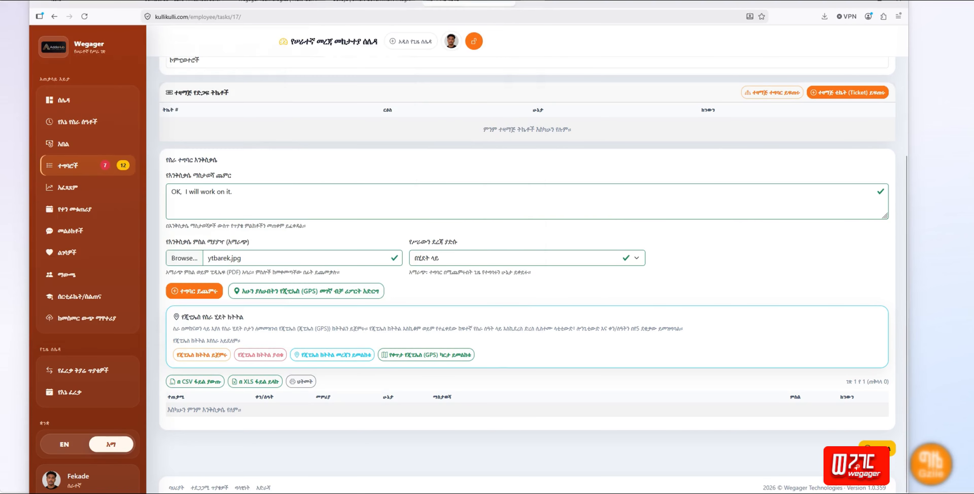
pyautogui.click(197, 258)
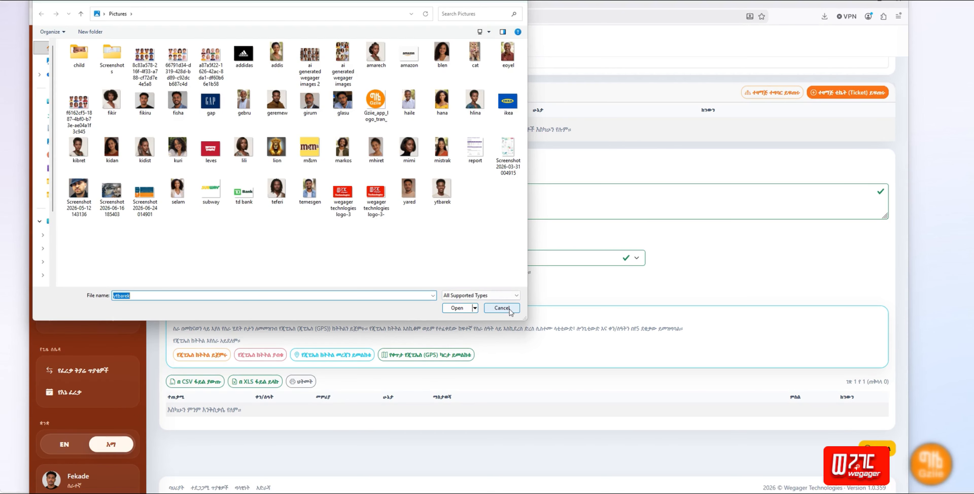
pyautogui.click(502, 308)
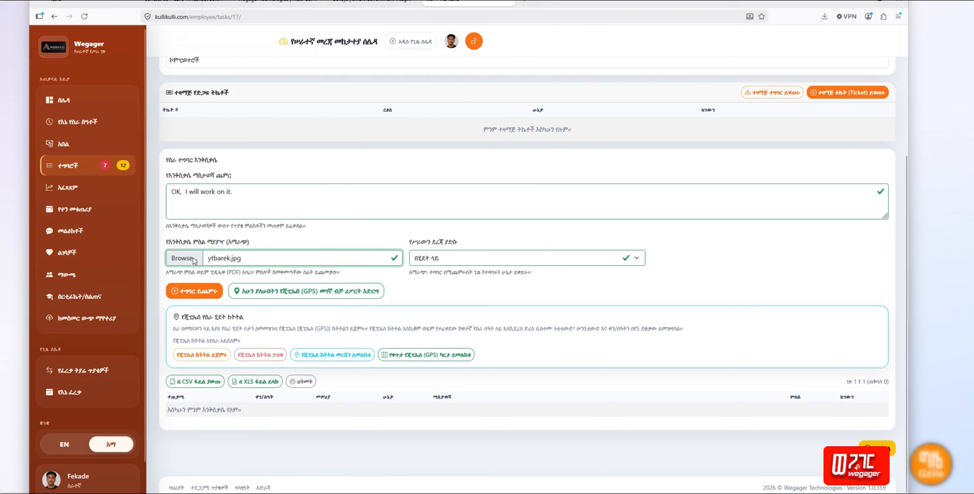
# Step: Swap the attached photo for the addidas image, then for hana.jpg
pyautogui.click(183, 258)
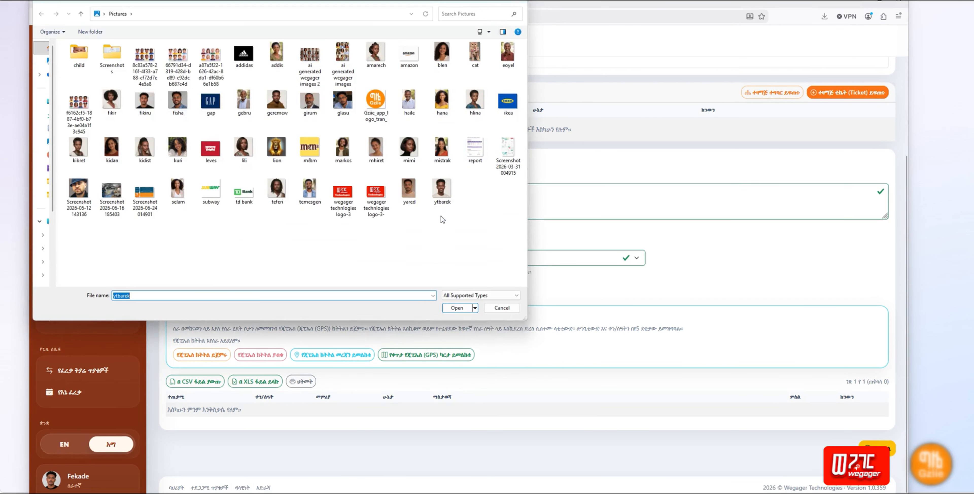
pyautogui.click(244, 55)
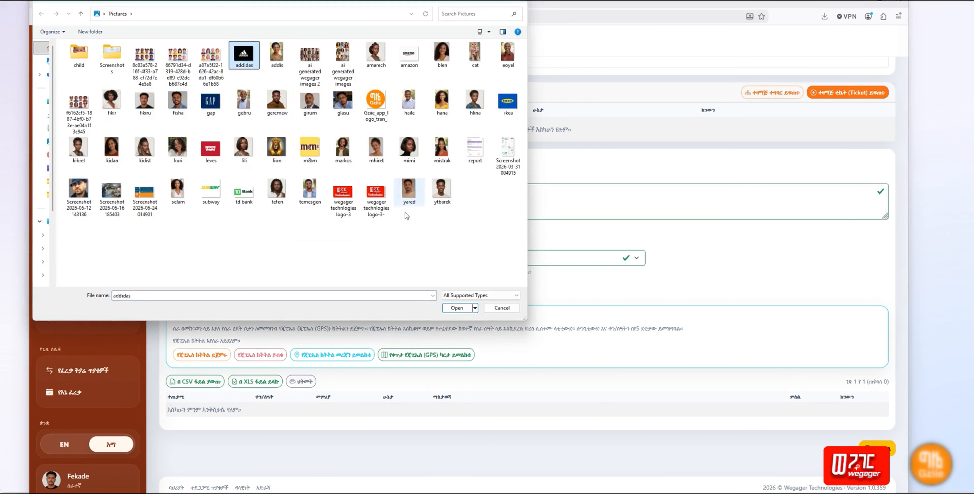
pyautogui.click(457, 307)
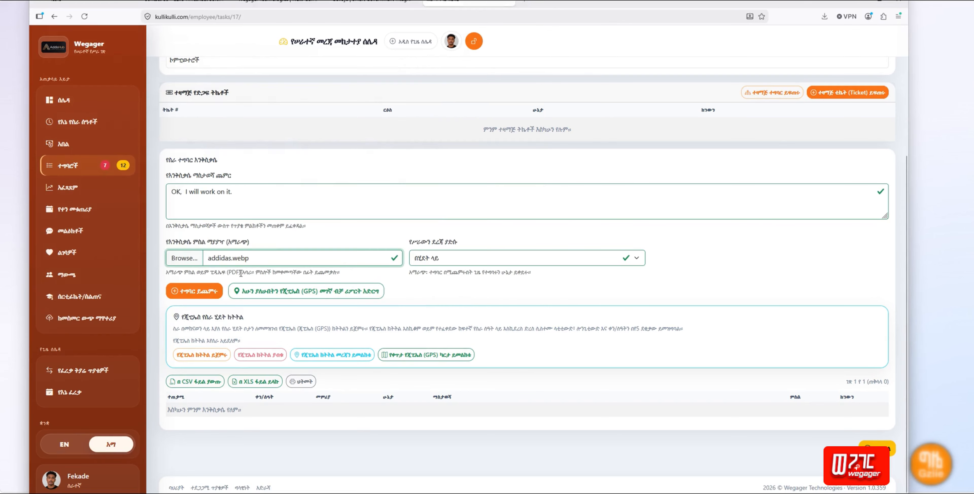
pyautogui.click(187, 258)
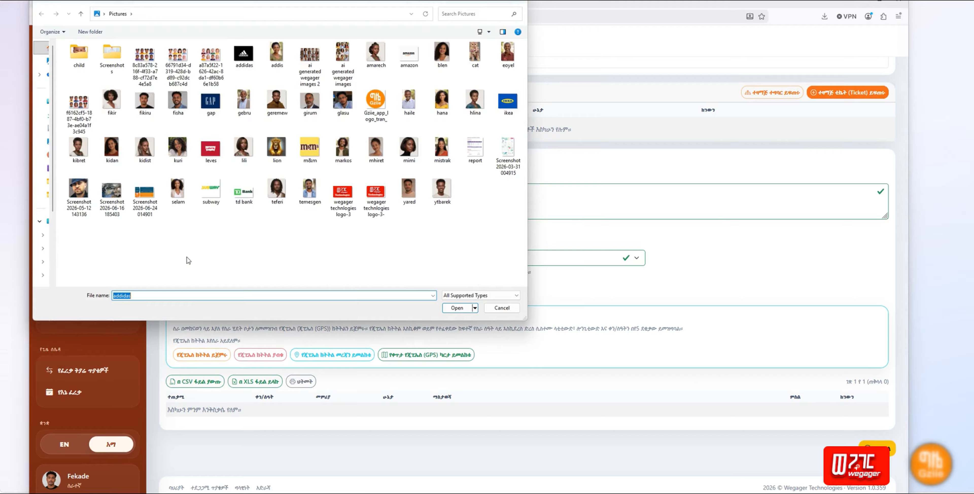
pyautogui.click(442, 102)
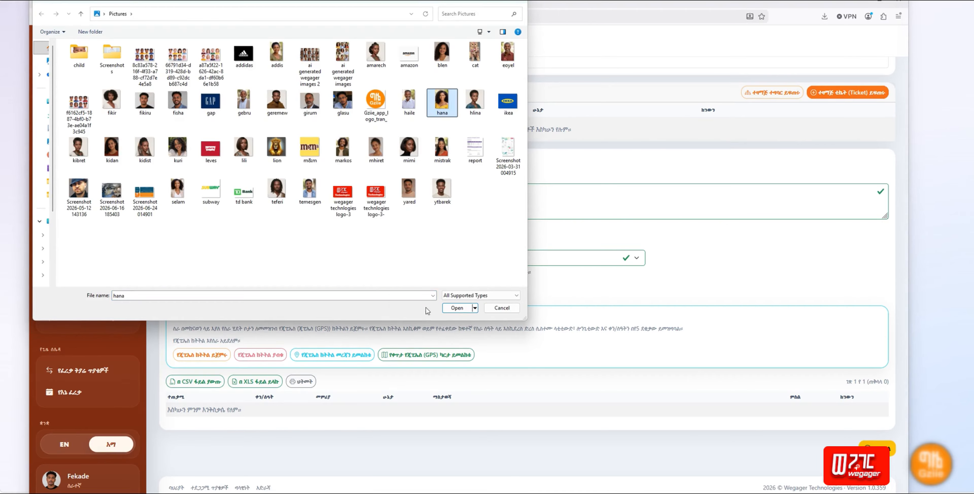
pyautogui.click(462, 312)
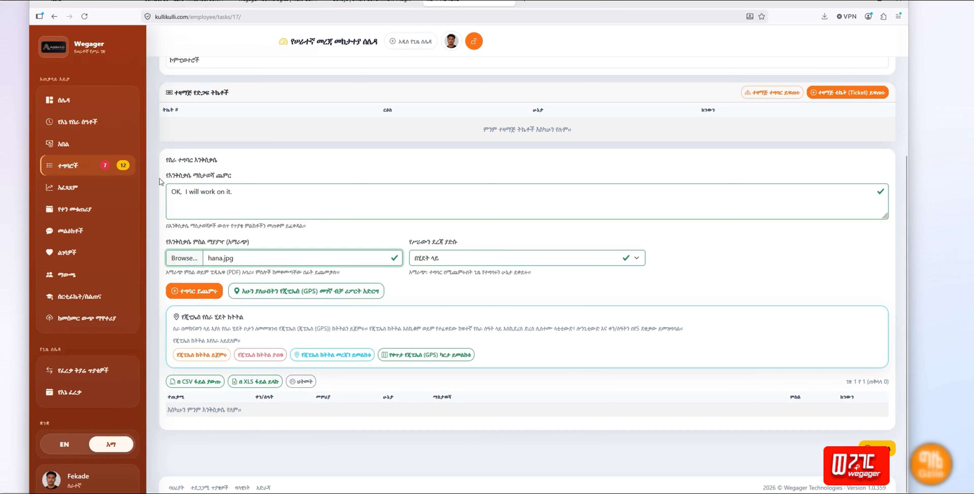
# Step: Submit the note with hana.jpg and open the saved activity's details page
pyautogui.click(191, 294)
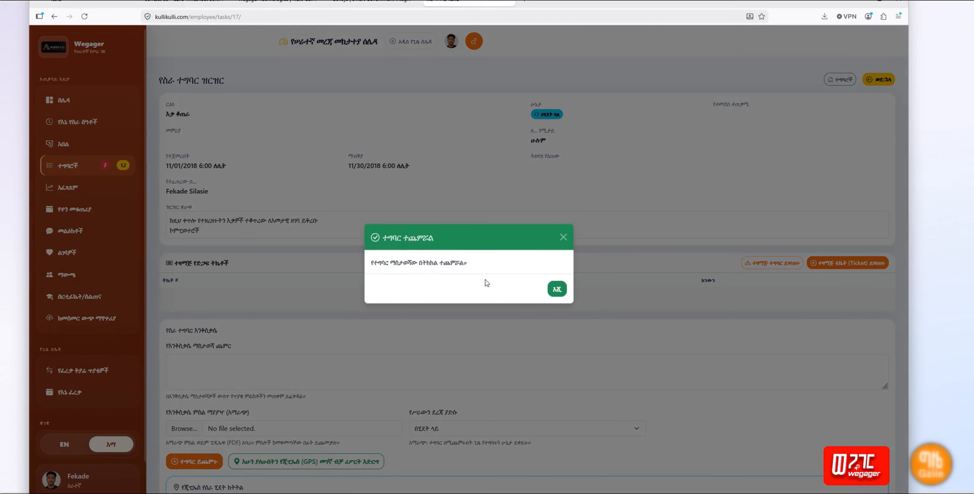
pyautogui.click(556, 289)
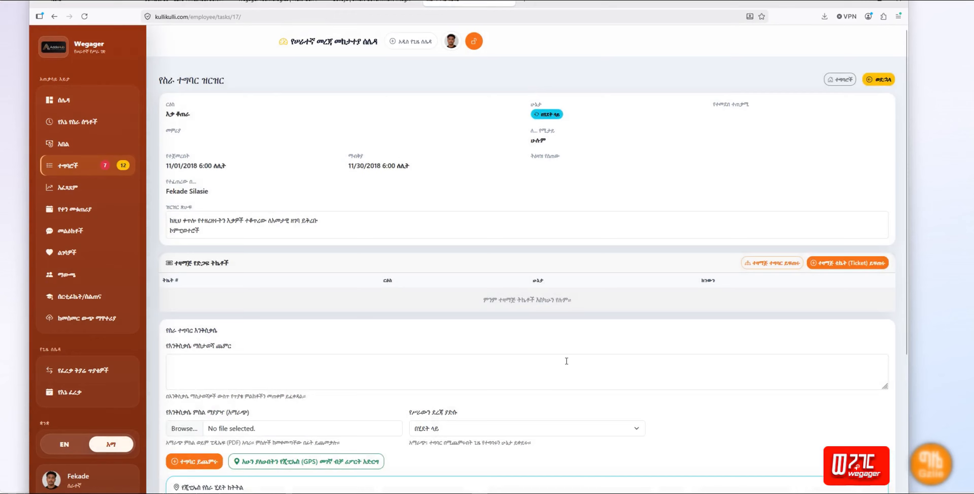
pyautogui.scroll(-5, 567, 361)
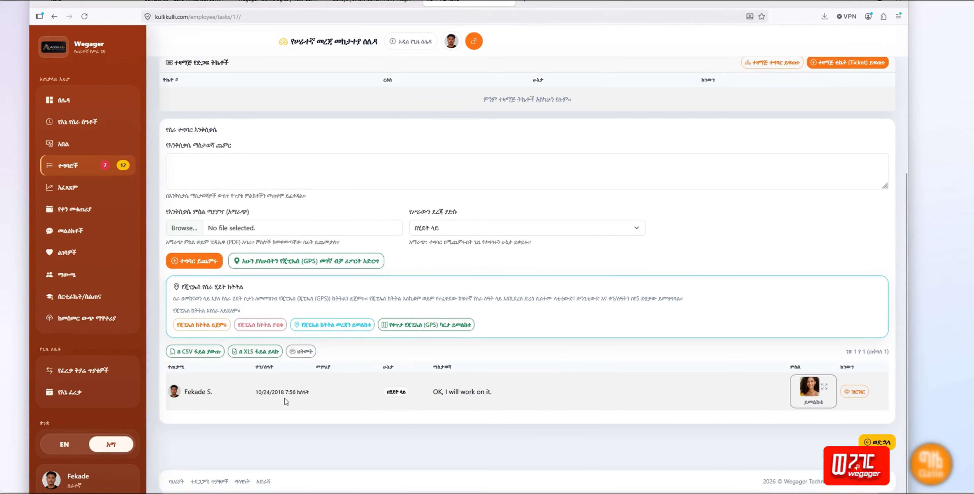
pyautogui.moveTo(434, 396); pyautogui.dragTo(493, 393)
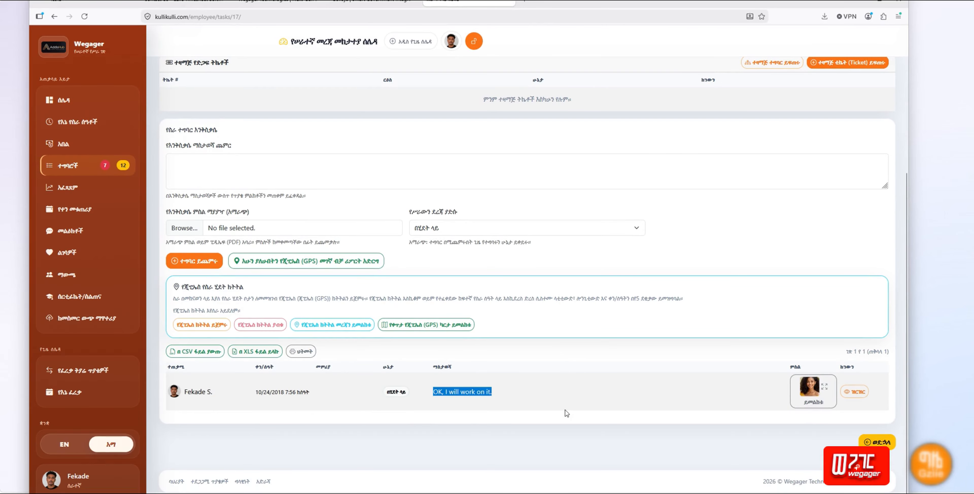
pyautogui.click(856, 392)
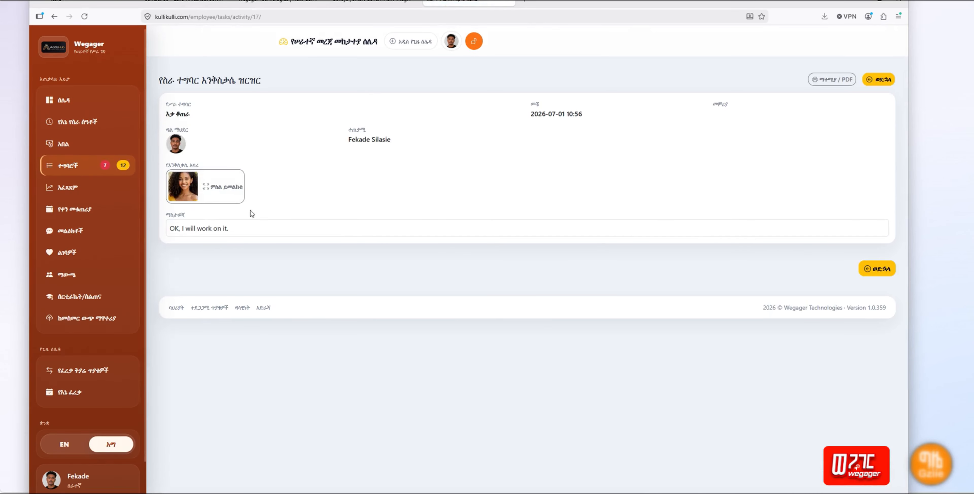
# Step: Enlarge the attached photo, close it, and return to task #17's page
pyautogui.click(199, 191)
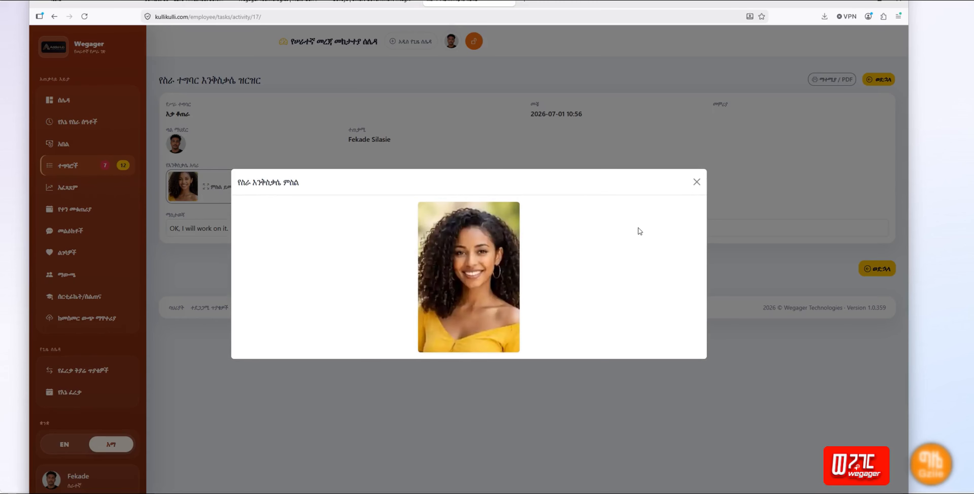
pyautogui.click(697, 182)
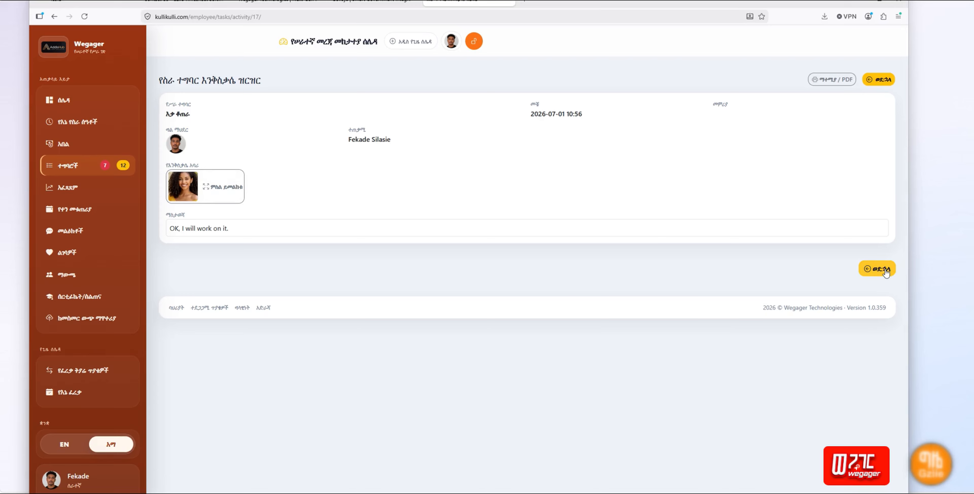
pyautogui.click(877, 269)
pyautogui.scroll(-5, 478, 386)
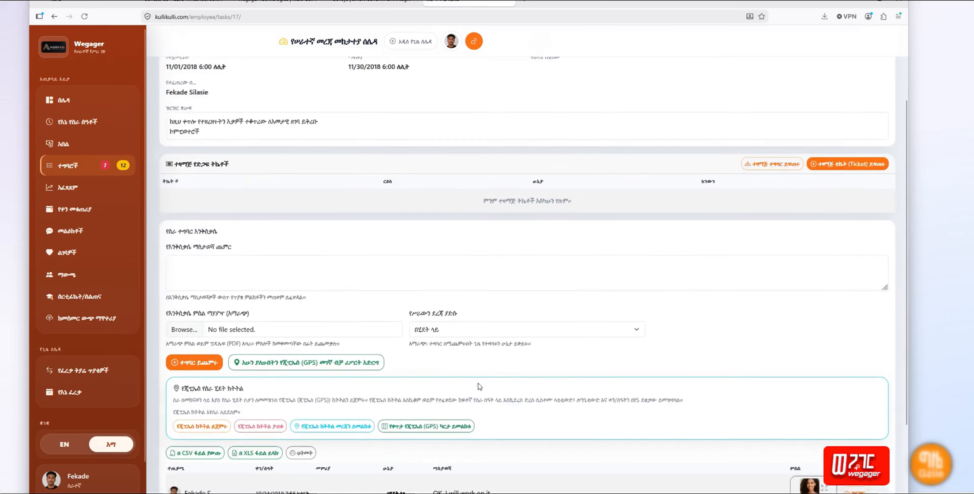
pyautogui.click(202, 192)
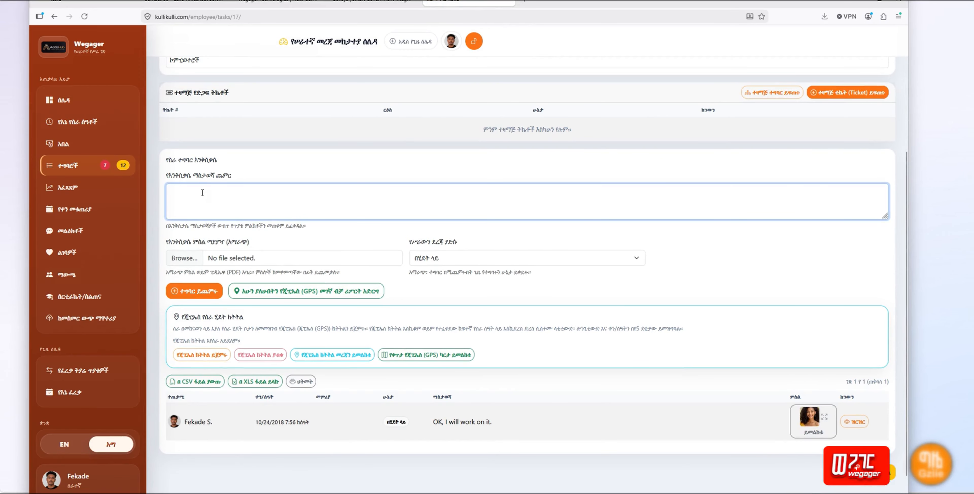
pyautogui.write('check')
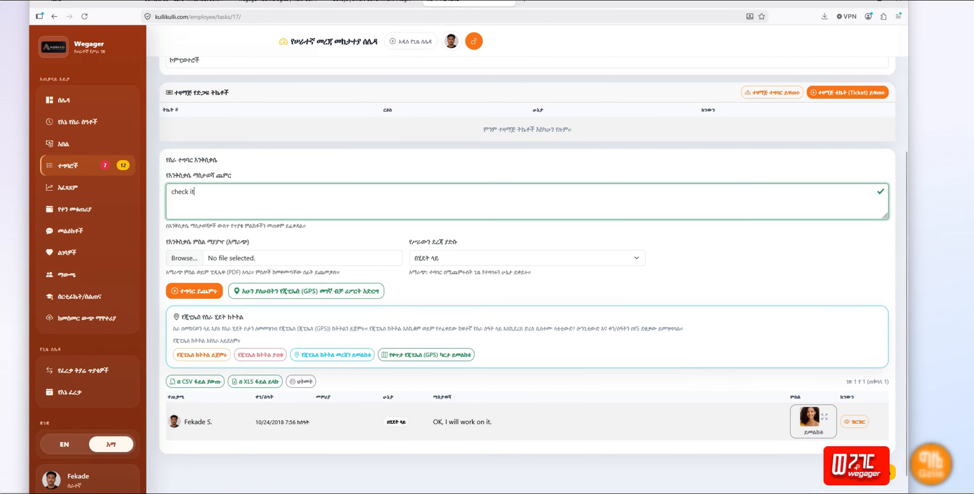
pyautogui.write(' it')
pyautogui.click(193, 261)
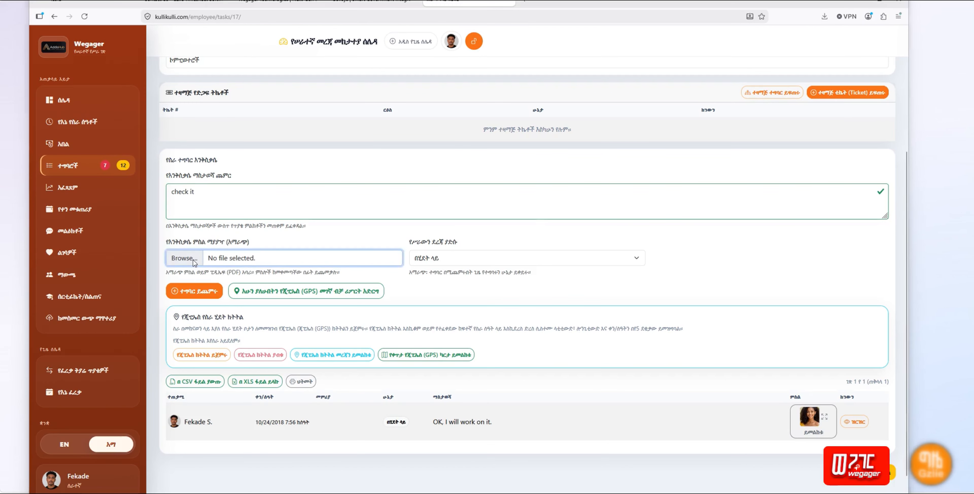
pyautogui.click(112, 195)
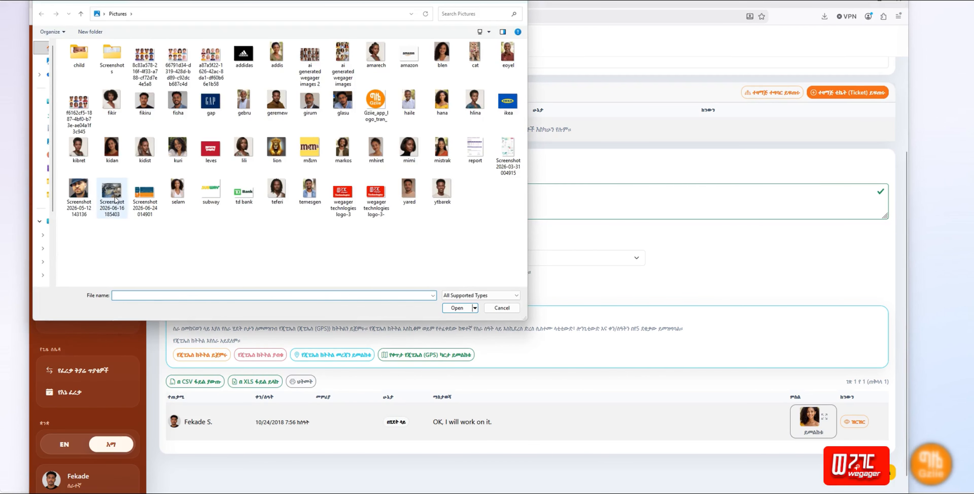
pyautogui.click(472, 307)
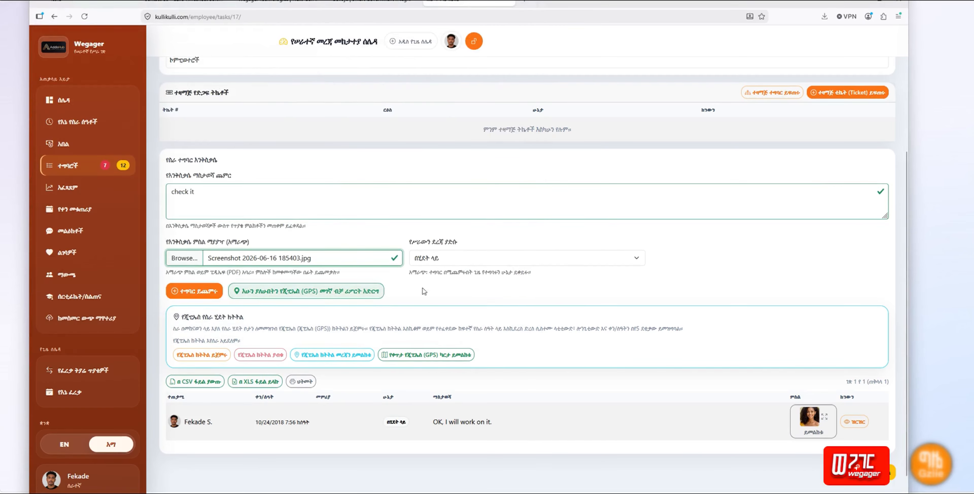
pyautogui.click(194, 291)
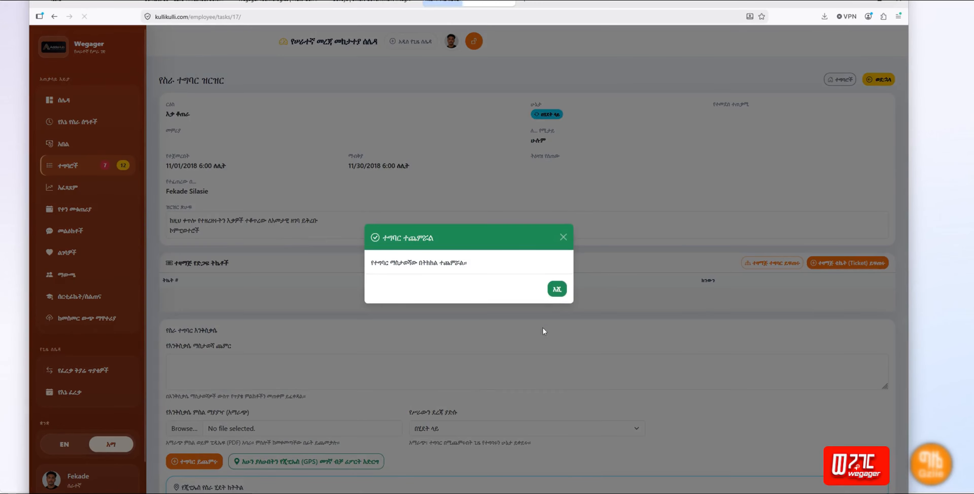
pyautogui.click(557, 283)
pyautogui.scroll(-6, 544, 375)
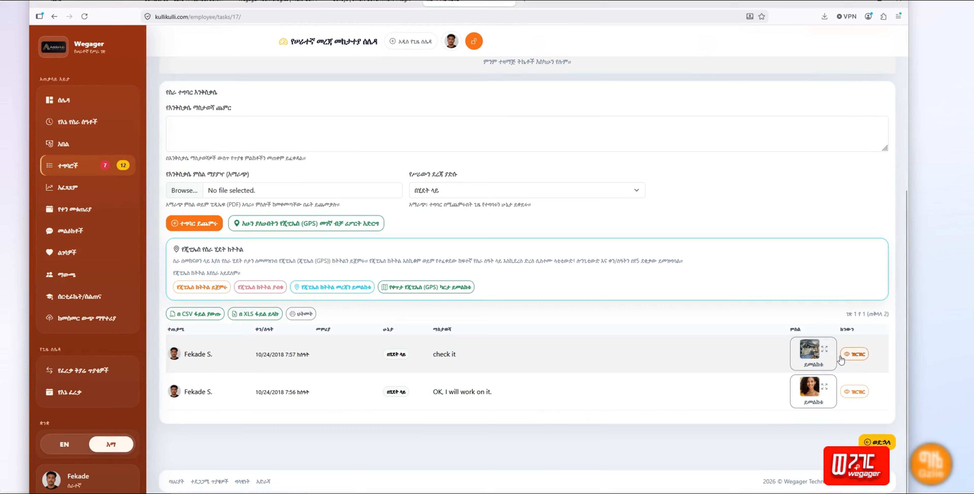
pyautogui.click(811, 353)
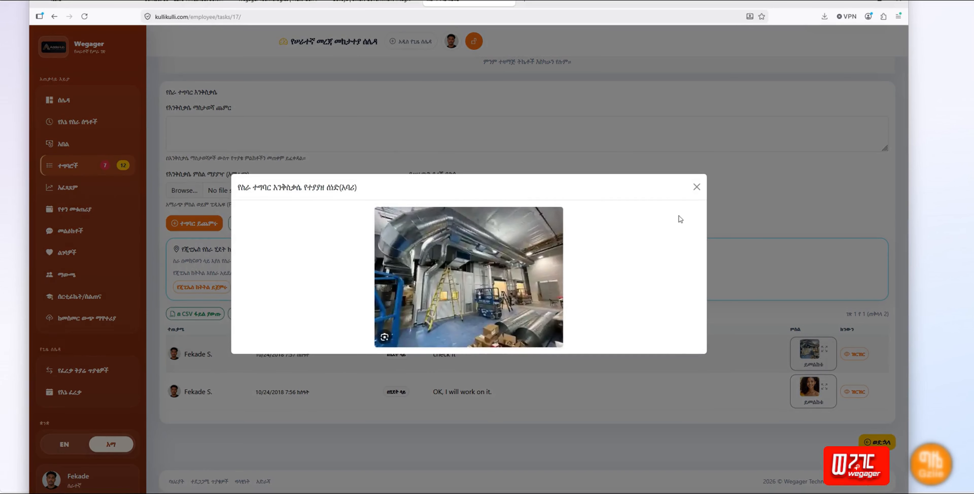
pyautogui.click(696, 188)
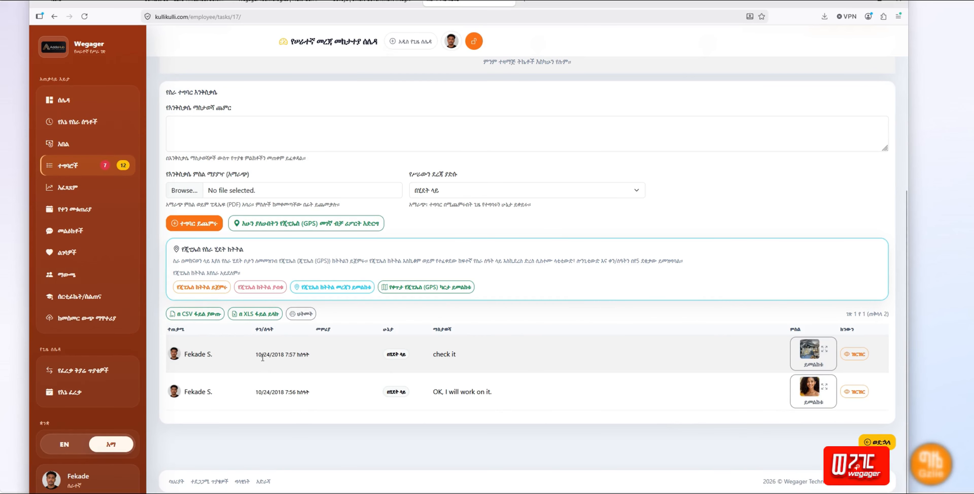
pyautogui.tripleClick(268, 352)
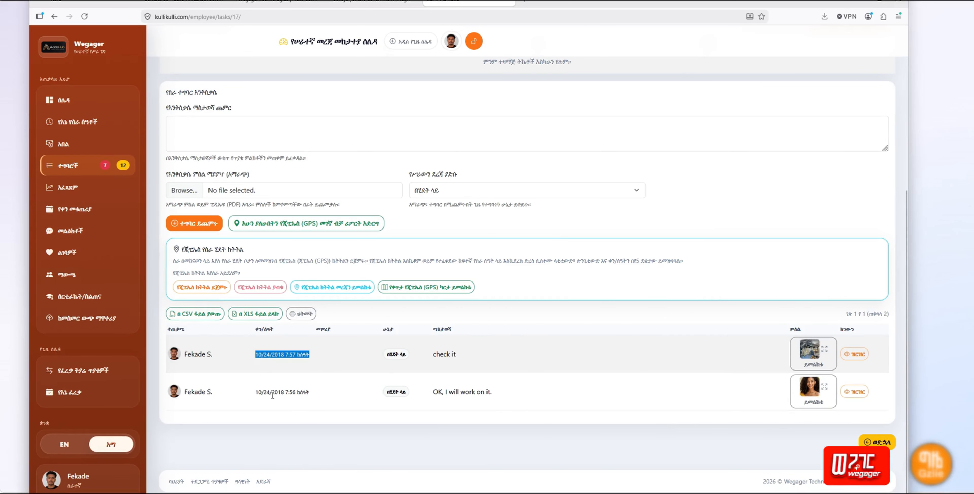
pyautogui.moveTo(258, 393); pyautogui.dragTo(329, 396)
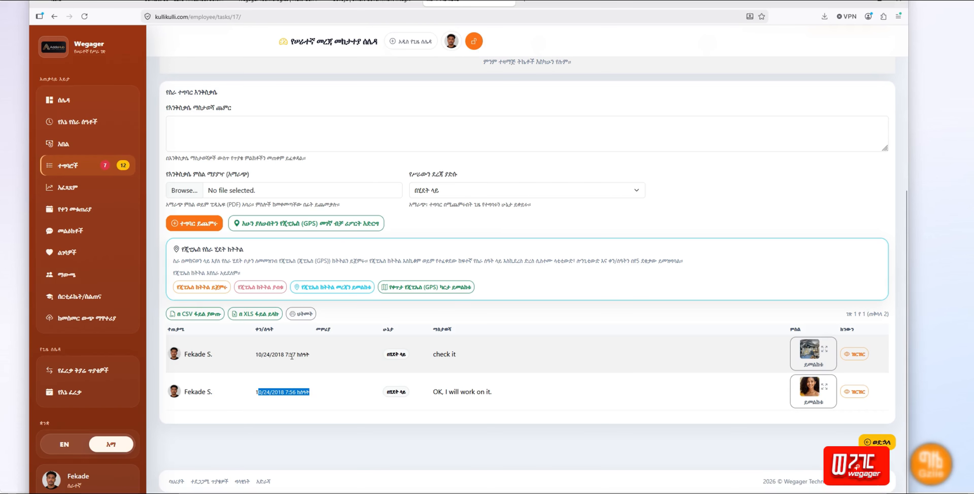
pyautogui.scroll(3, 702, 206)
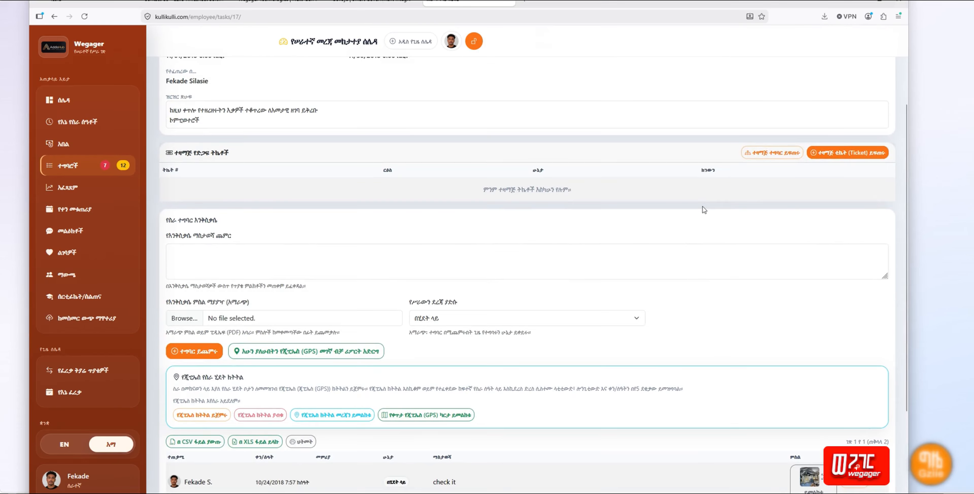
# Step: Report the current GPS location for task #17, allowing Firefox location access
pyautogui.scroll(-2, 702, 206)
pyautogui.click(455, 175)
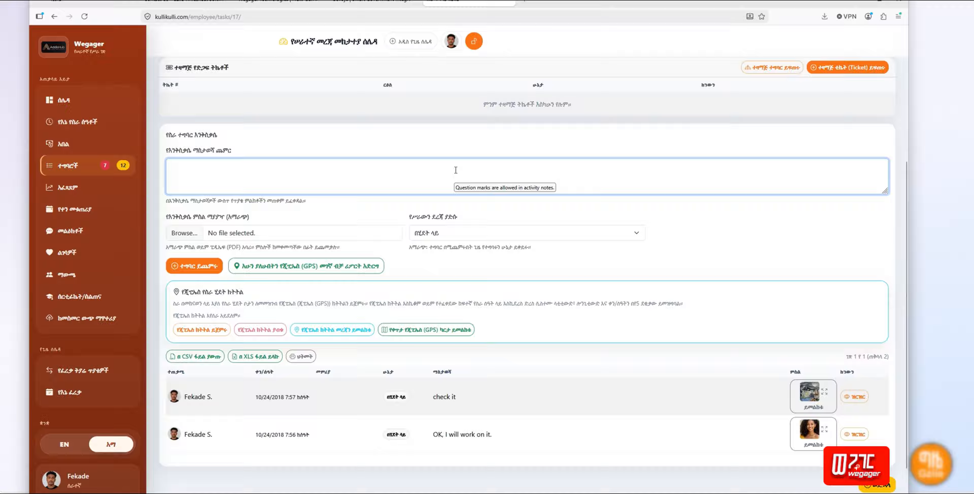
pyautogui.click(321, 269)
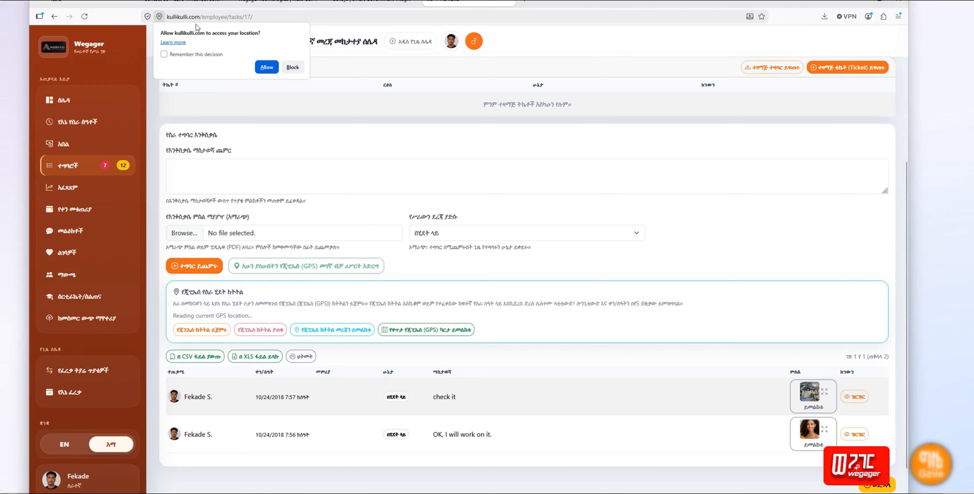
pyautogui.click(271, 68)
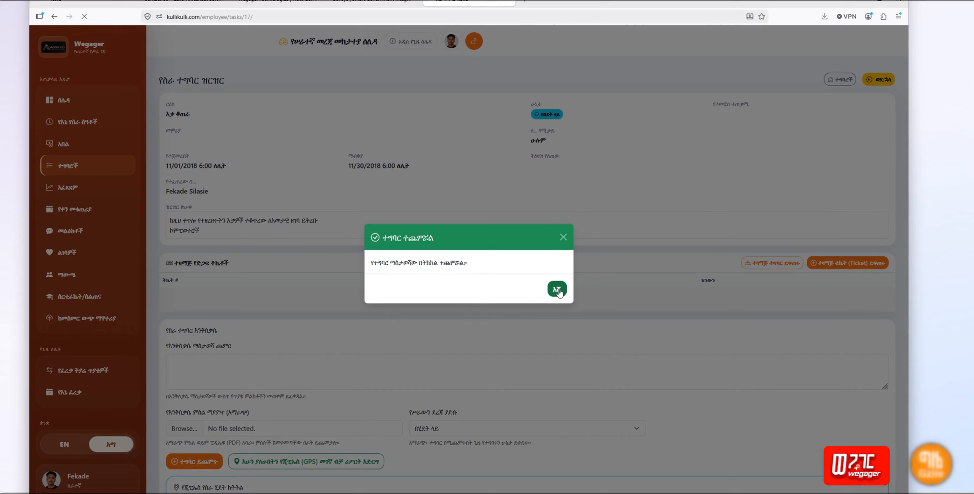
pyautogui.click(557, 290)
# Step: Open the details of the new GPS report activity from the log
pyautogui.scroll(-4, 558, 288)
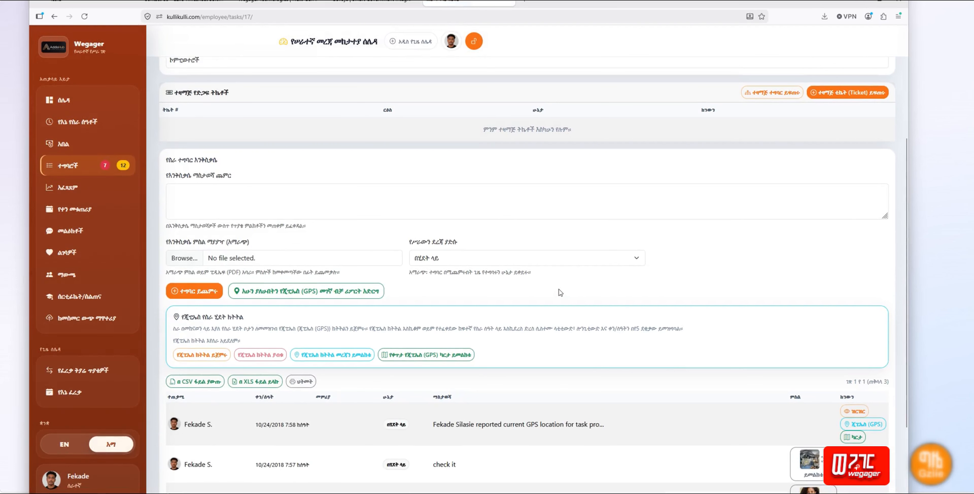
pyautogui.scroll(-3, 561, 290)
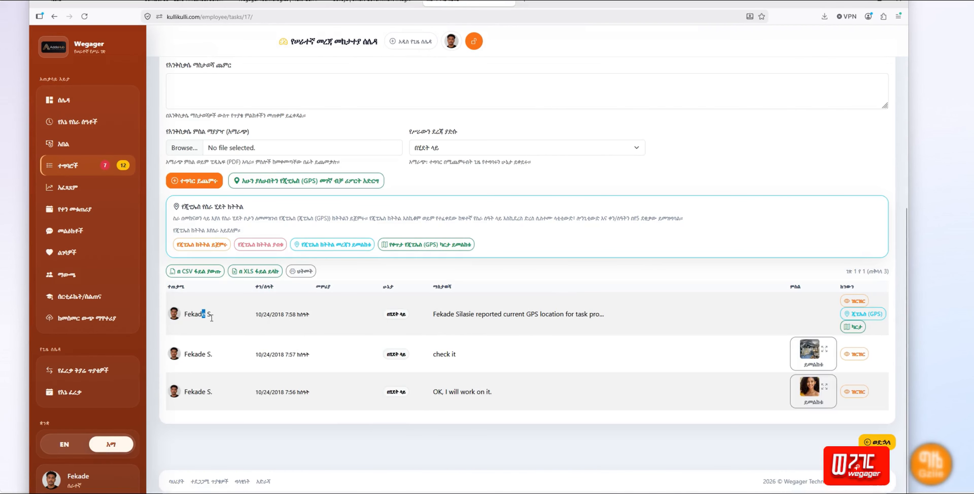
pyautogui.moveTo(212, 318); pyautogui.dragTo(628, 319)
pyautogui.click(628, 319)
pyautogui.moveTo(604, 315); pyautogui.dragTo(434, 315)
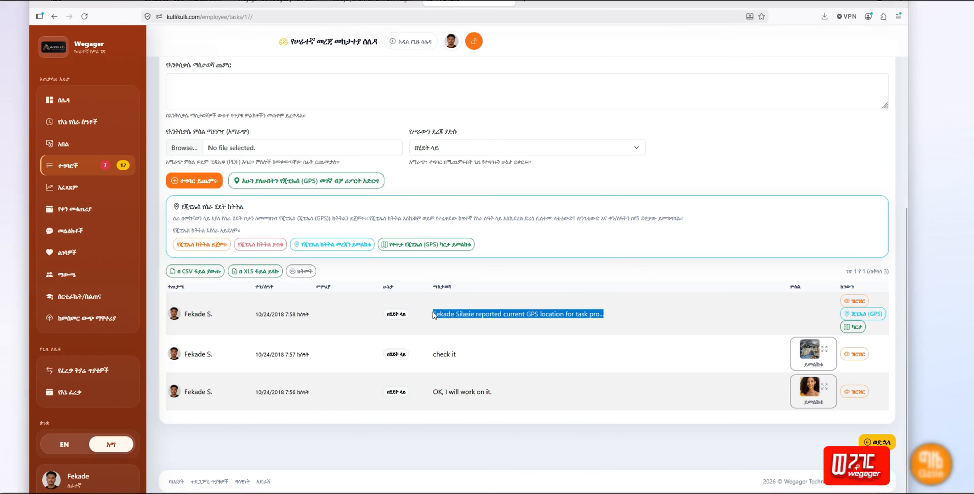
pyautogui.click(487, 314)
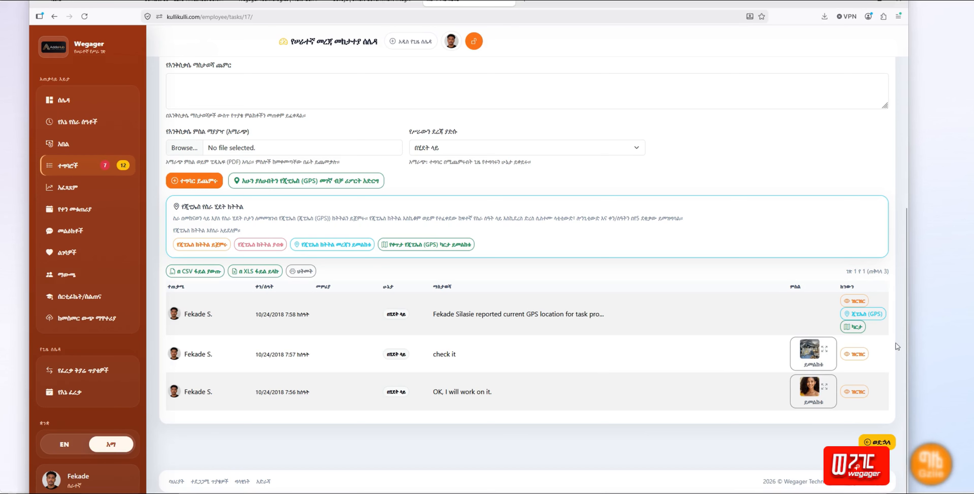
pyautogui.click(853, 299)
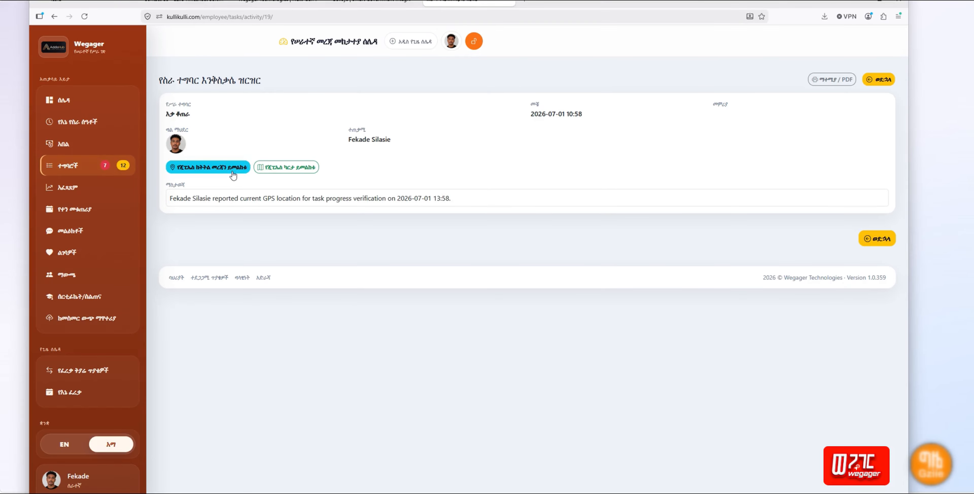
# Step: Open the map of the reported location and zoom out four times
pyautogui.click(288, 168)
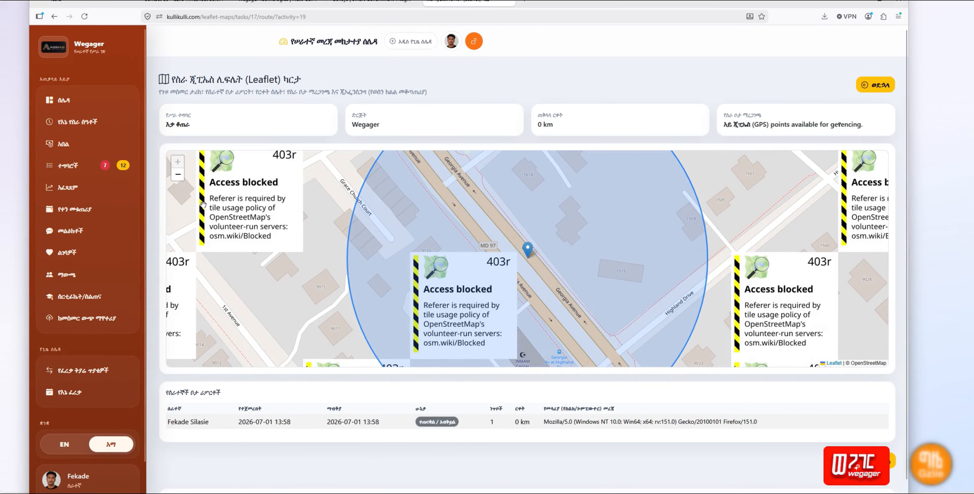
pyautogui.click(178, 175)
pyautogui.click(177, 175)
pyautogui.click(178, 176)
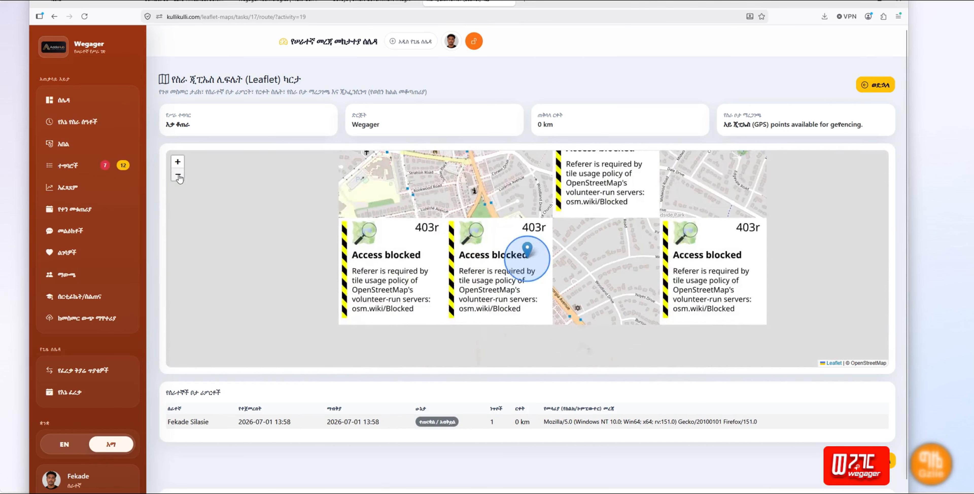
pyautogui.click(178, 175)
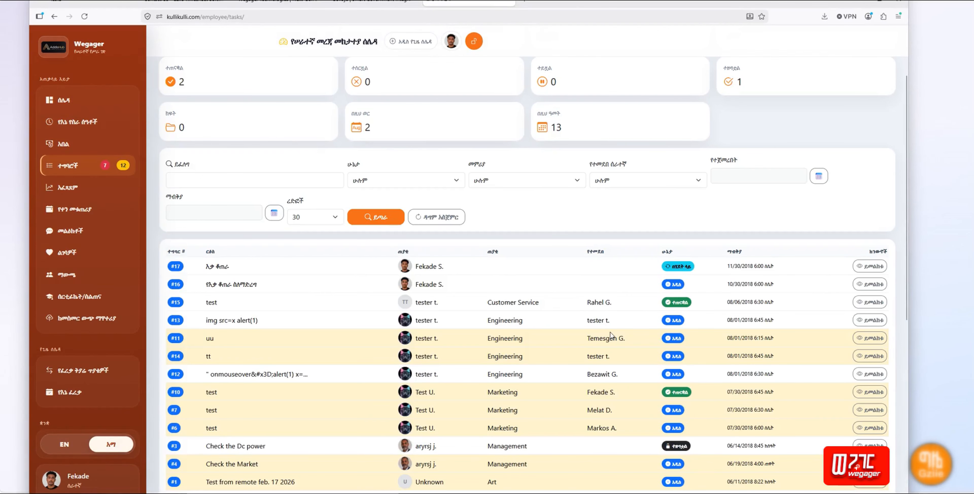
pyautogui.scroll(1, 610, 332)
pyautogui.scroll(2, 610, 332)
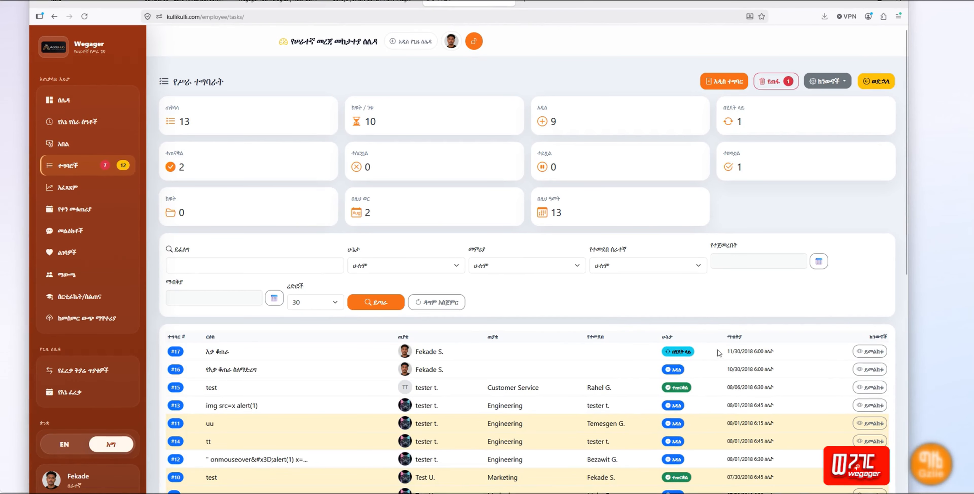
# Step: Check the 13-task total and monthly summary, then go to the employee dashboard
pyautogui.doubleClick(183, 121)
pyautogui.click(758, 114)
pyautogui.scroll(-5, 527, 256)
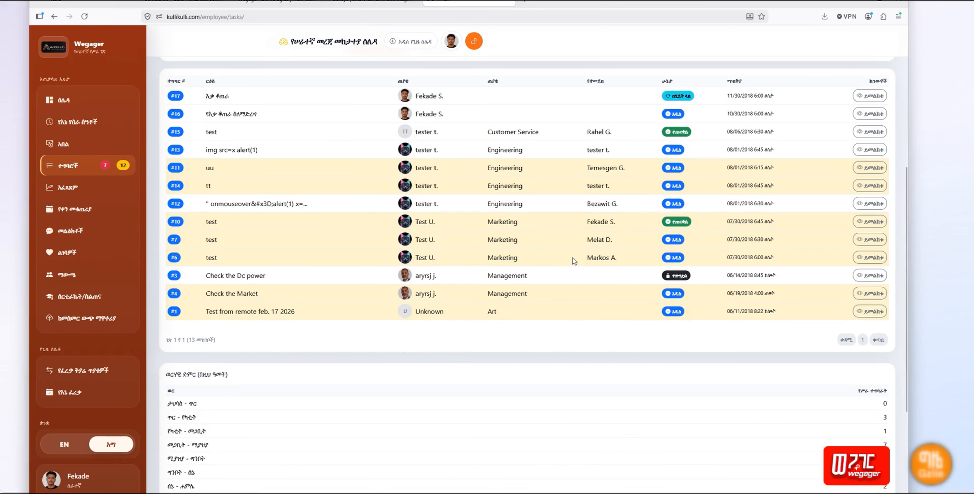
pyautogui.scroll(3, 571, 258)
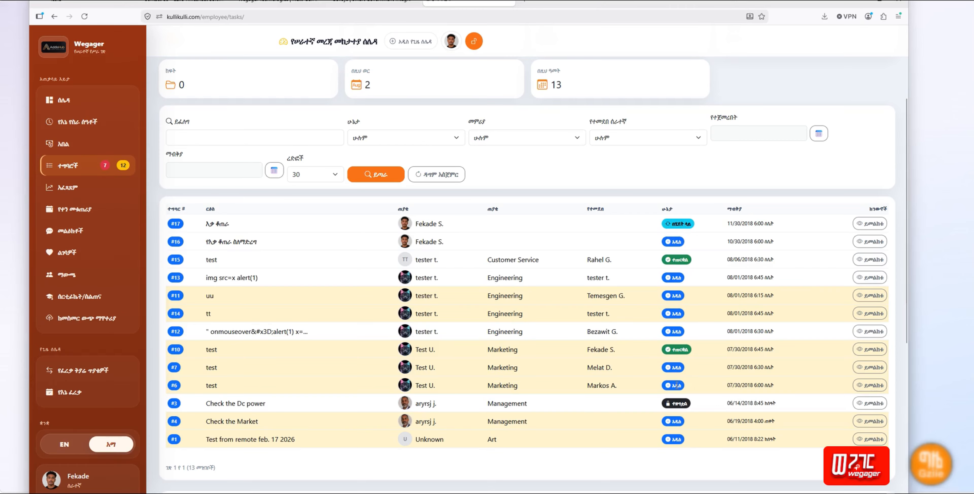
pyautogui.scroll(1, 516, 311)
pyautogui.scroll(4, 516, 312)
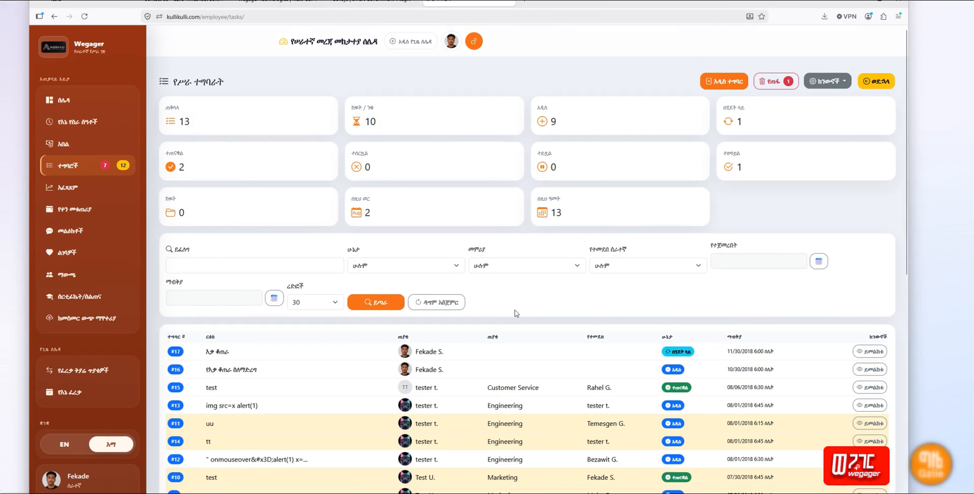
pyautogui.click(76, 103)
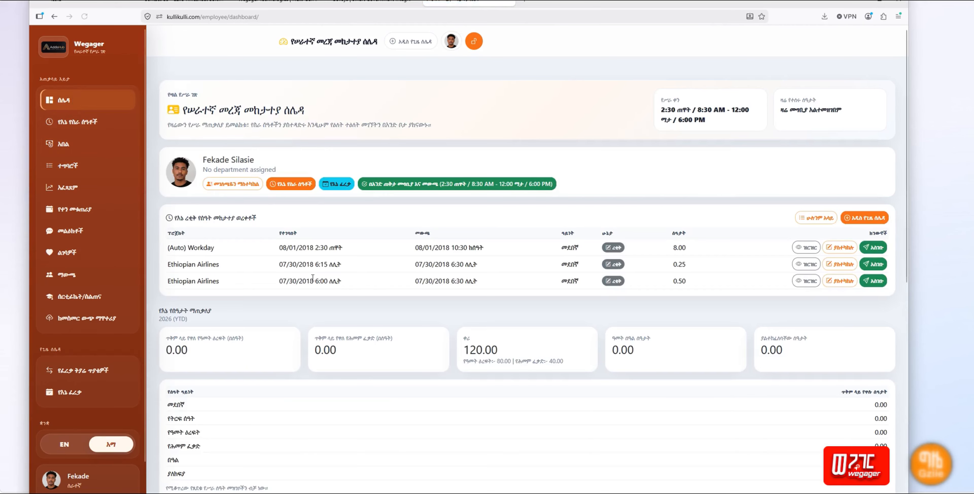
# Step: Look over the dashboard's hours and task-stat cards, then return to the Tasks (ተግባሮች) list
pyautogui.scroll(-5, 319, 284)
pyautogui.scroll(-3, 319, 281)
pyautogui.moveTo(180, 212); pyautogui.dragTo(596, 321)
pyautogui.click(602, 318)
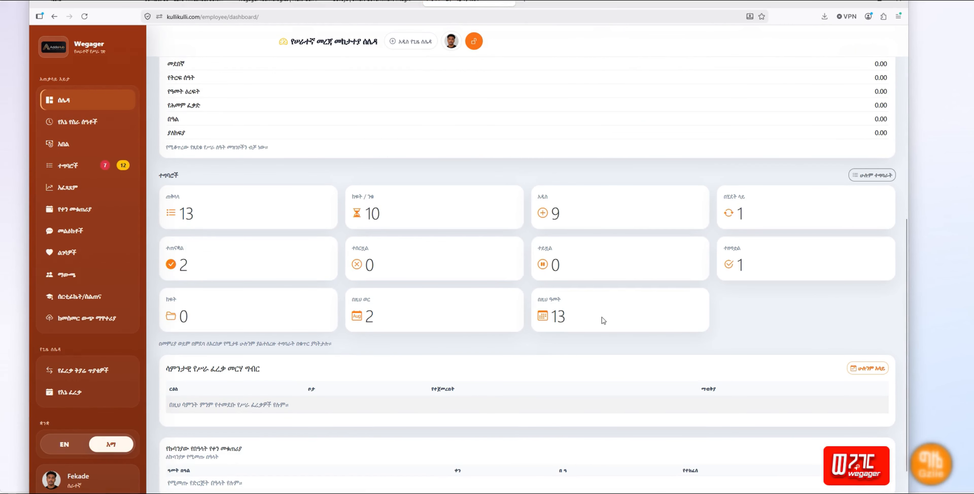
pyautogui.scroll(1, 267, 270)
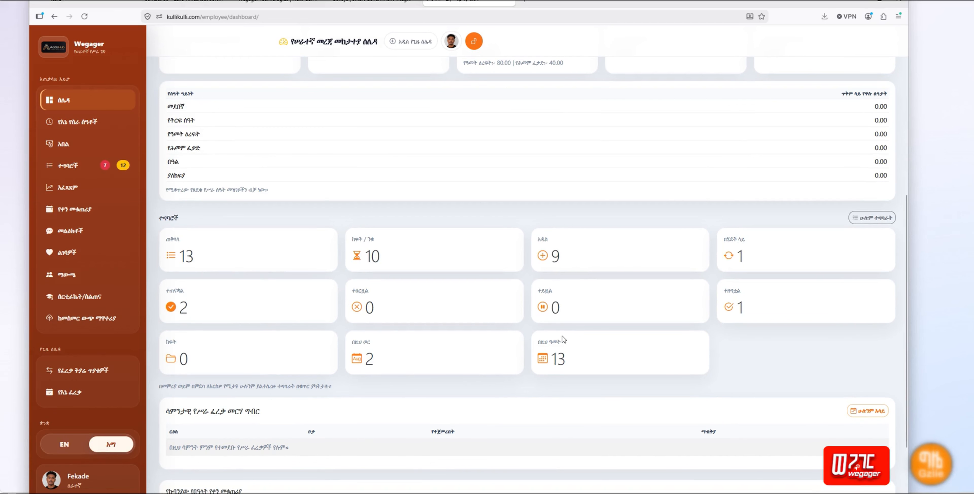
pyautogui.click(86, 170)
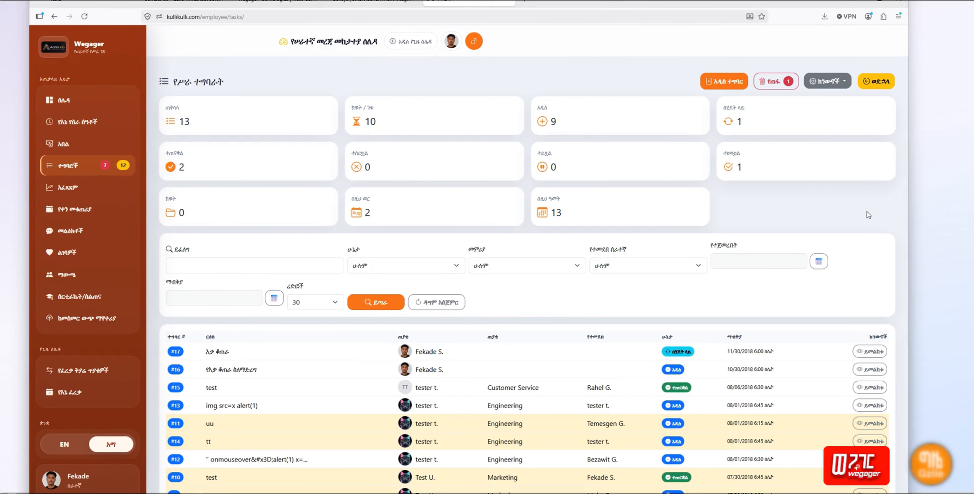
# Step: Open task #17's details page from the task list
pyautogui.scroll(-5, 867, 211)
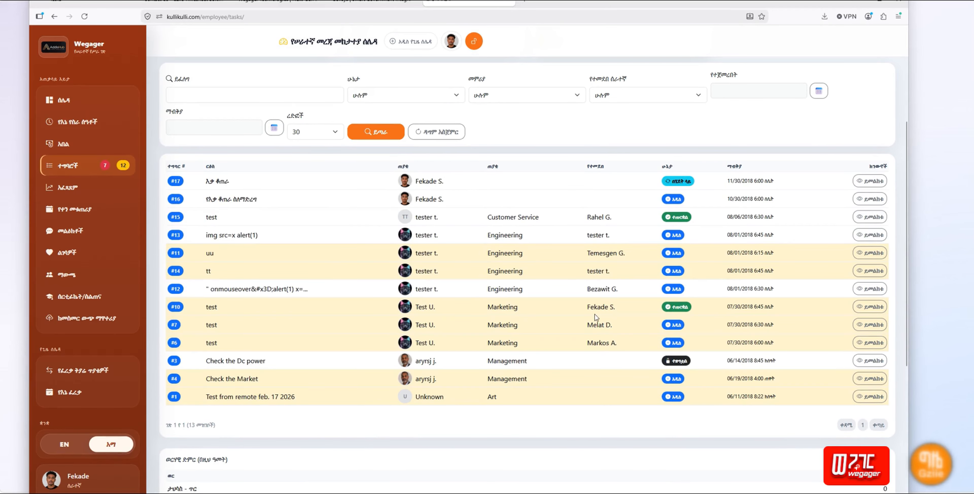
pyautogui.scroll(2, 594, 314)
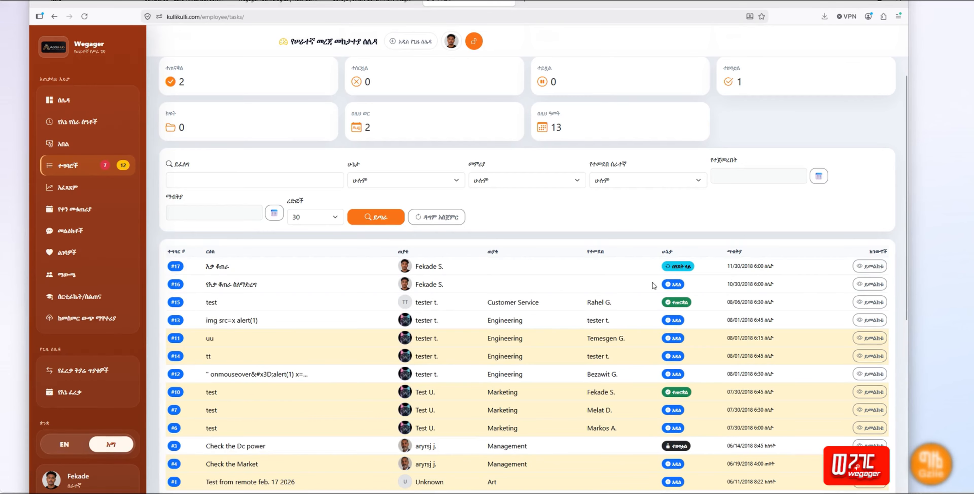
pyautogui.click(863, 267)
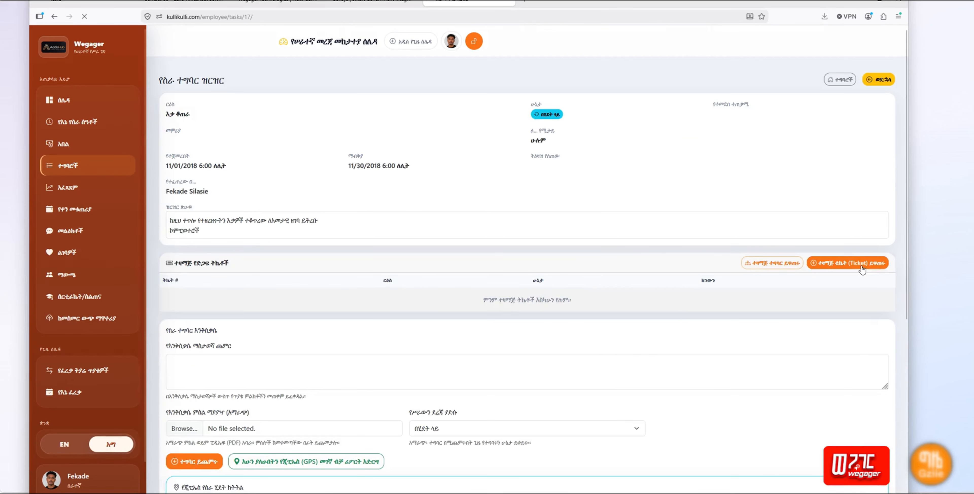
# Step: Set the progress update's status to ተዘግቷል
pyautogui.scroll(-5, 546, 331)
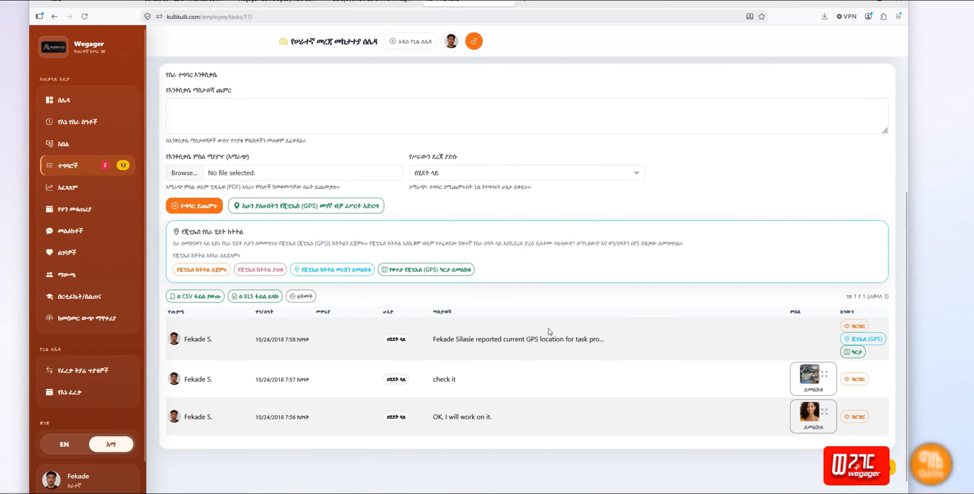
pyautogui.click(468, 174)
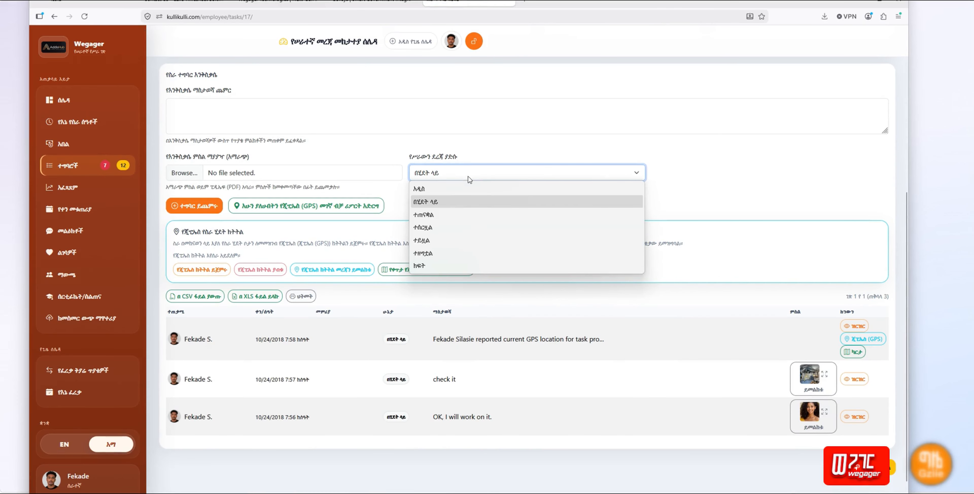
pyautogui.click(459, 251)
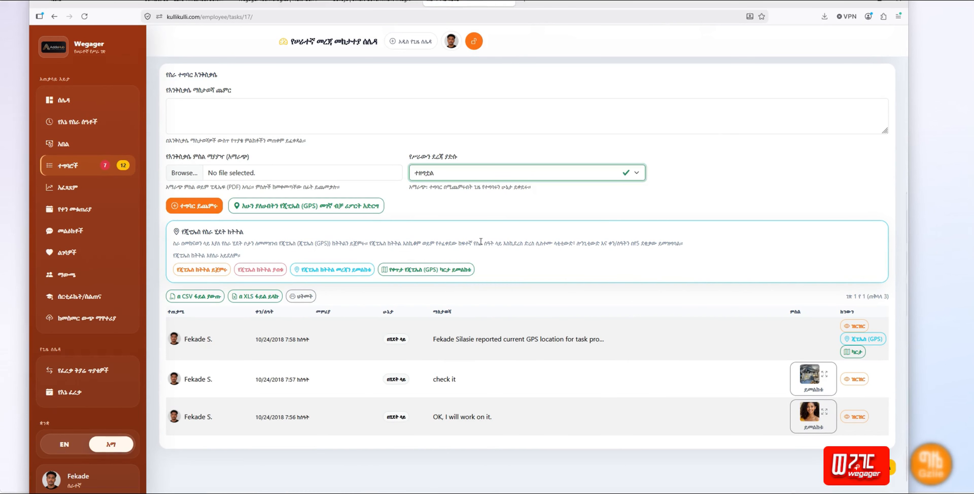
pyautogui.click(225, 114)
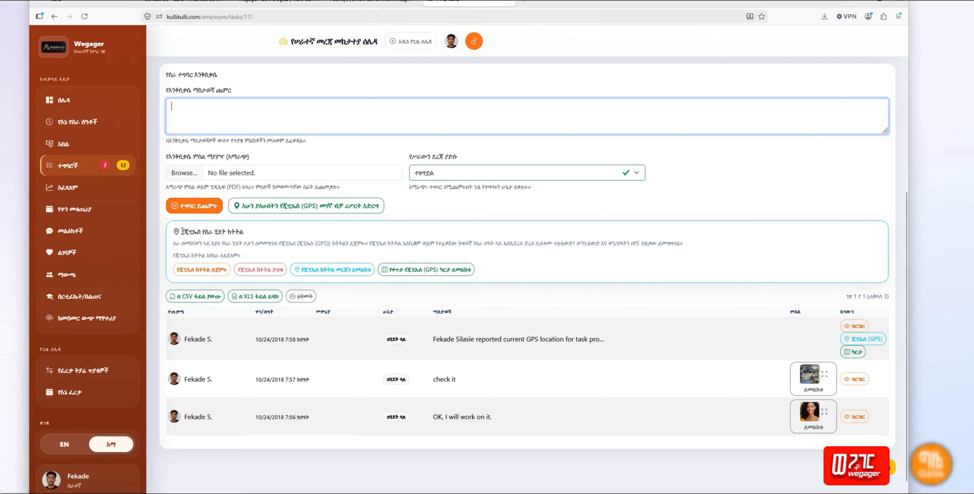
pyautogui.moveTo(181, 231); pyautogui.dragTo(254, 232)
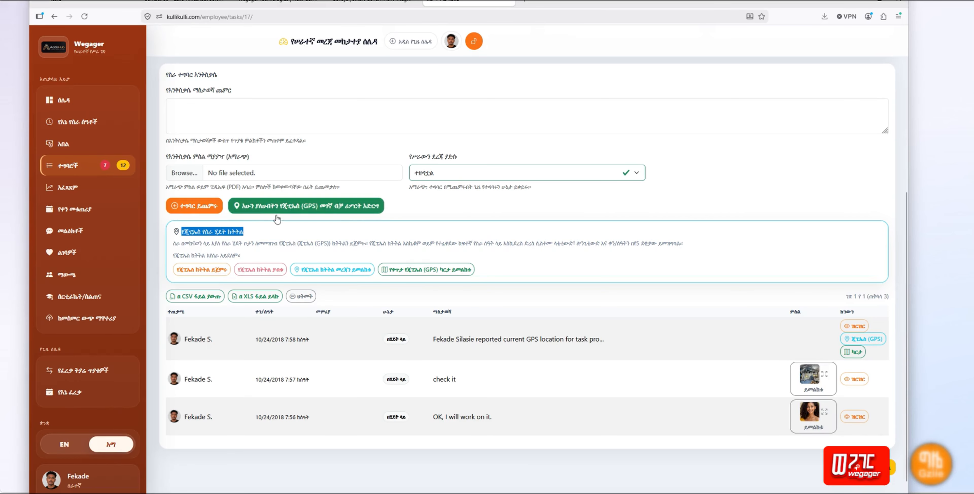
pyautogui.click(266, 240)
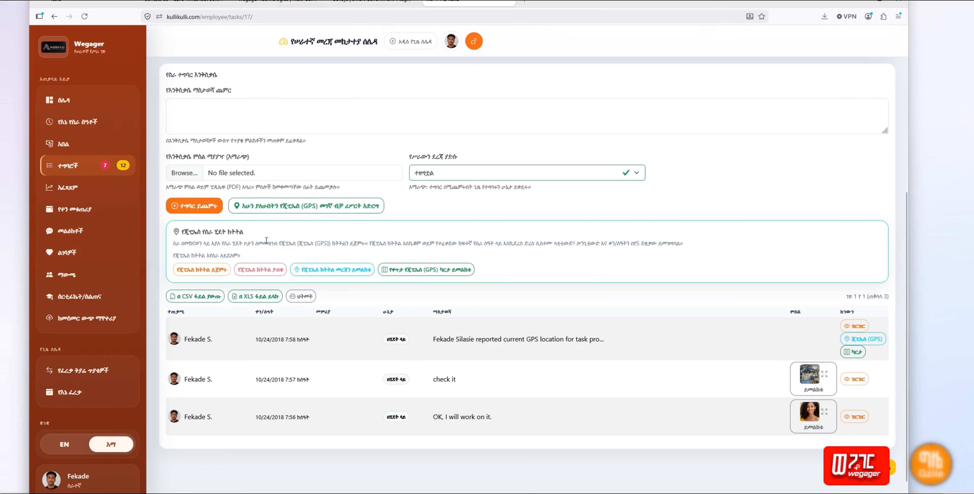
# Step: Start GPS tracking on task #17, then stop it, logging both entries
pyautogui.click(200, 274)
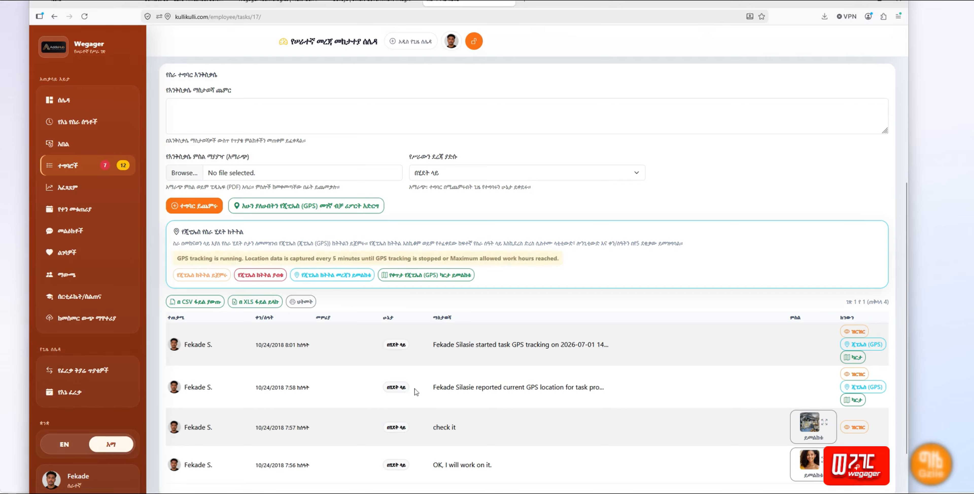
pyautogui.moveTo(618, 344); pyautogui.dragTo(438, 348)
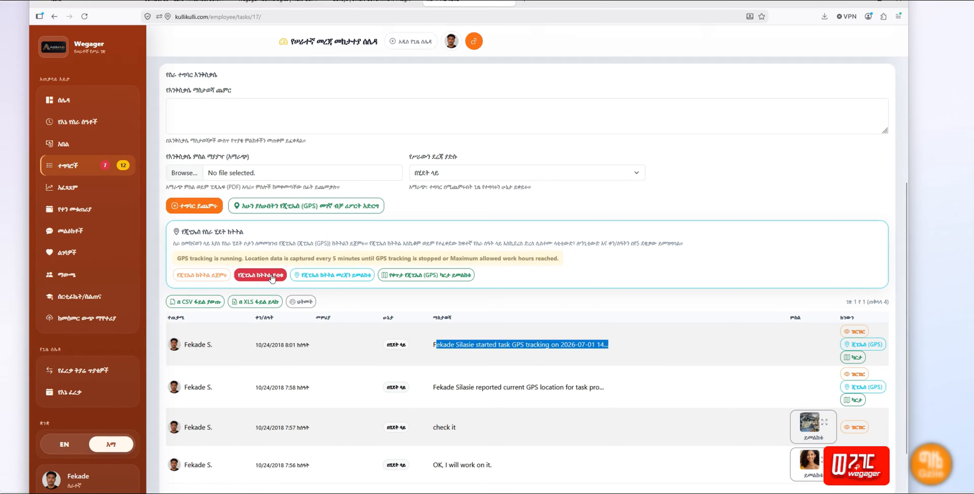
pyautogui.click(510, 357)
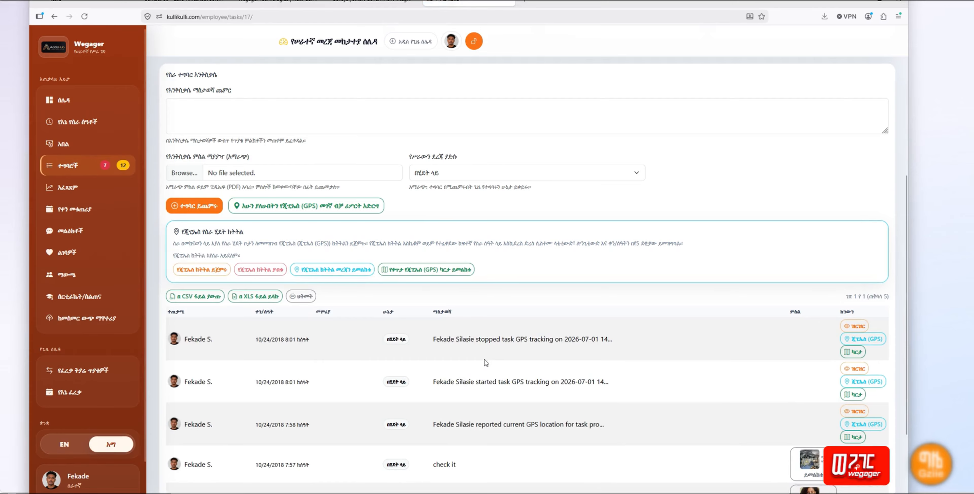
# Step: Highlight the newest log entry's date and the stopped-tracking and GPS location messages
pyautogui.moveTo(572, 344); pyautogui.dragTo(623, 341)
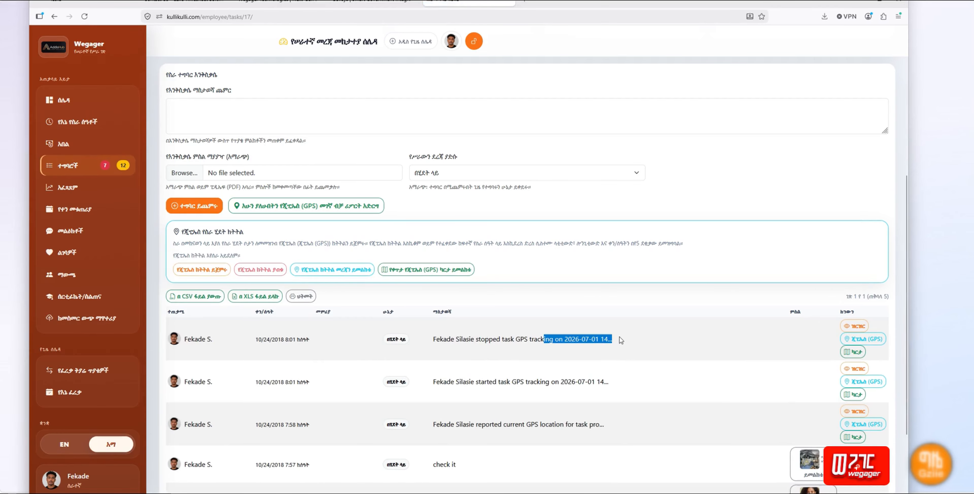
pyautogui.moveTo(264, 339); pyautogui.dragTo(338, 339)
pyautogui.click(264, 348)
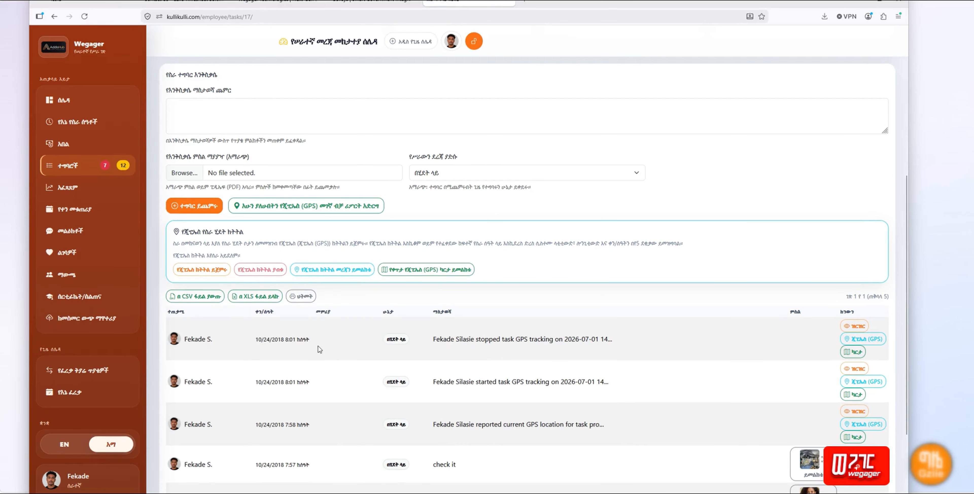
pyautogui.scroll(-3, 329, 381)
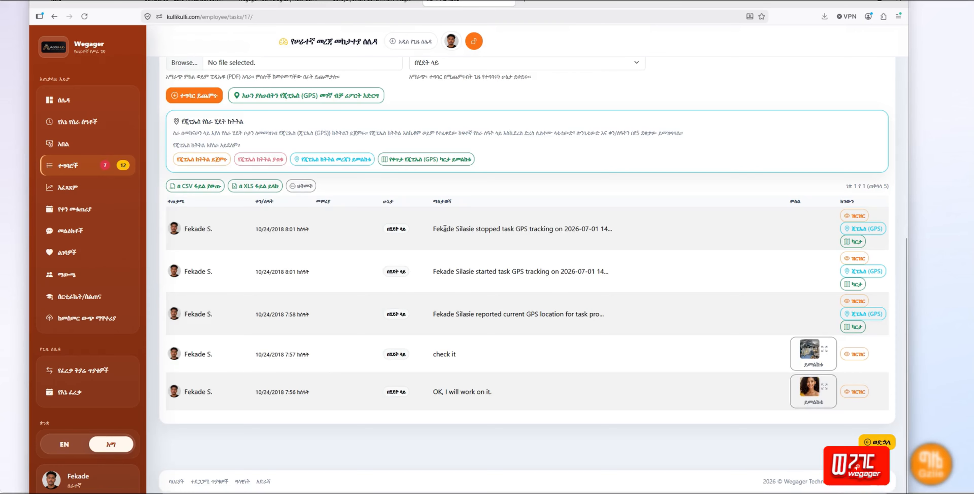
pyautogui.moveTo(435, 232); pyautogui.dragTo(619, 233)
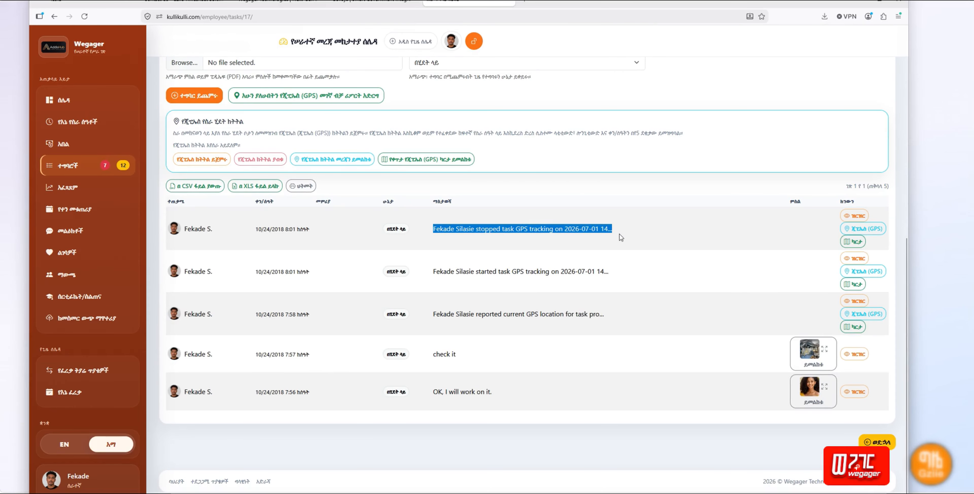
pyautogui.click(495, 268)
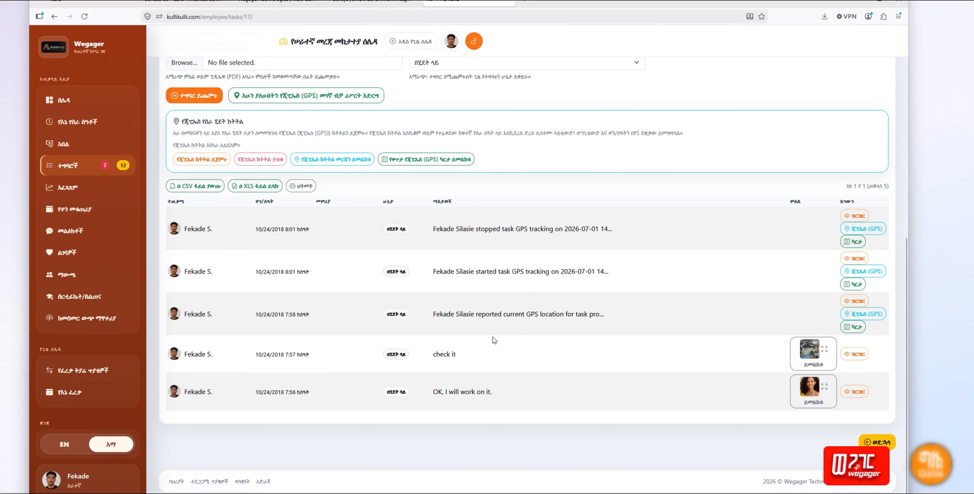
pyautogui.moveTo(475, 314); pyautogui.dragTo(600, 312)
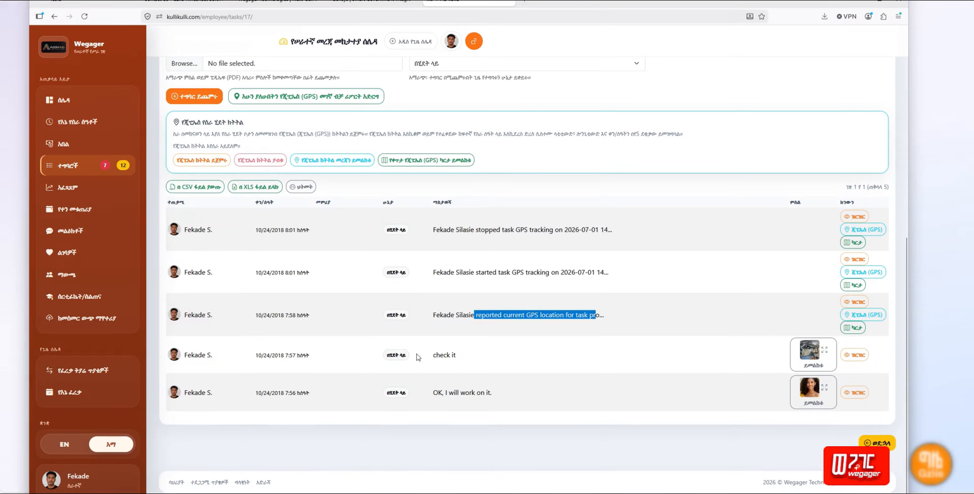
# Step: Look through the rest of task #17's activity log, then return to the ተግባሮች task list
pyautogui.scroll(10, 418, 356)
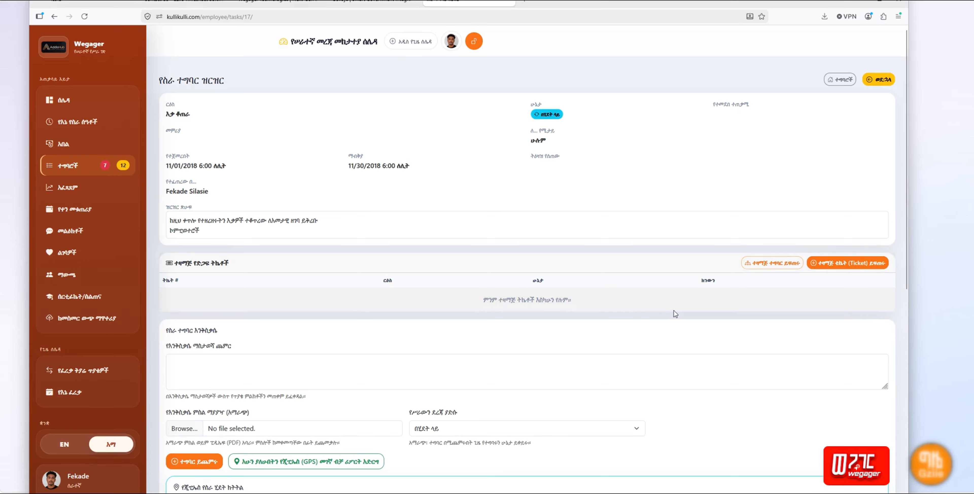
pyautogui.scroll(-1, 673, 310)
pyautogui.scroll(-3, 674, 306)
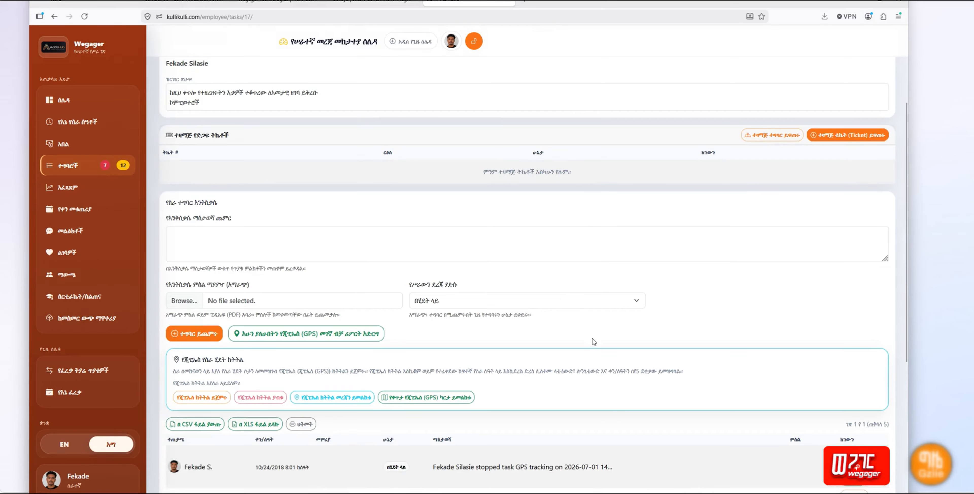
pyautogui.scroll(-6, 592, 333)
pyautogui.scroll(9, 589, 334)
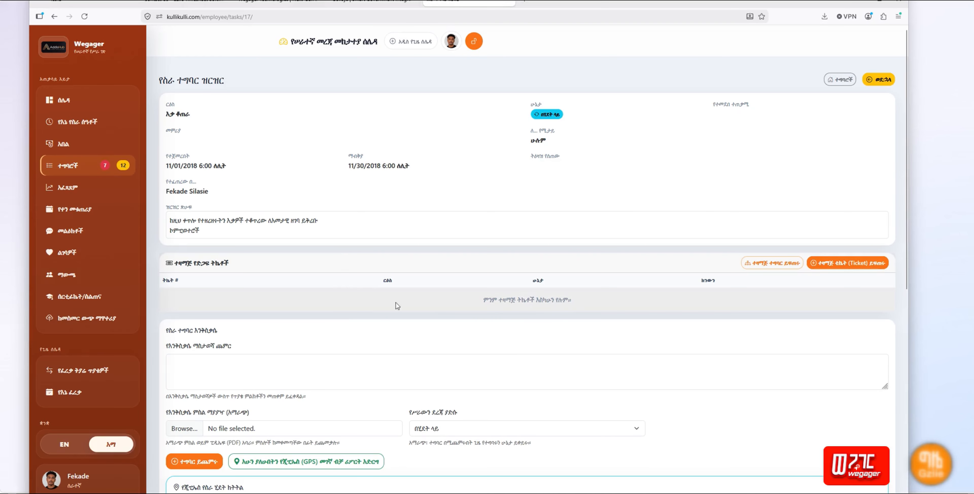
pyautogui.scroll(-6, 445, 336)
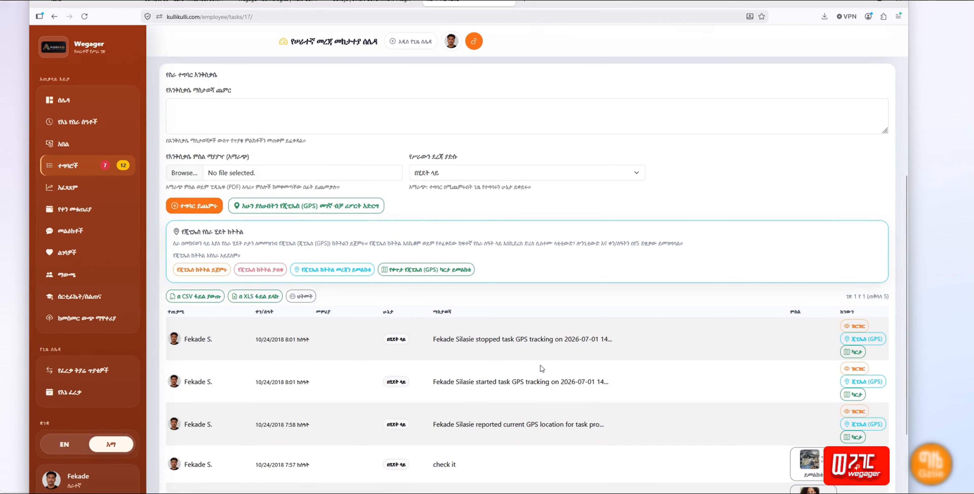
pyautogui.scroll(-1, 542, 368)
pyautogui.scroll(-3, 542, 368)
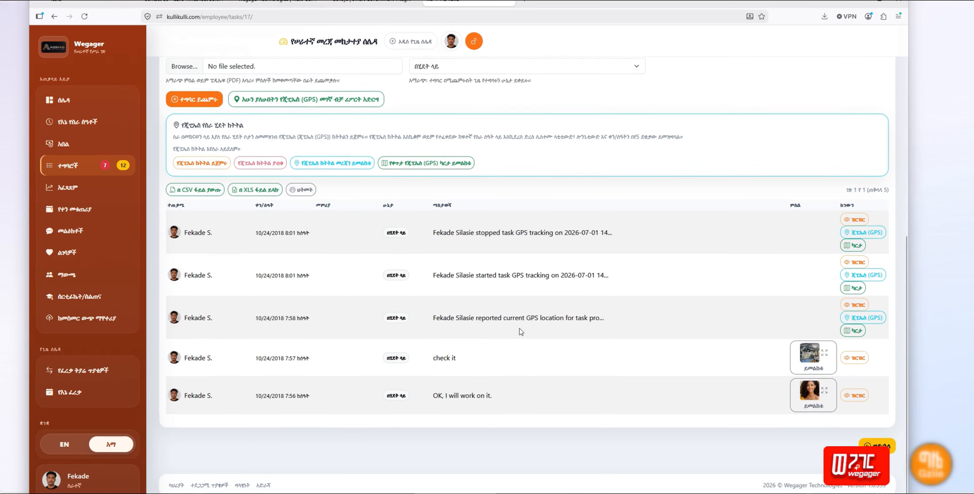
pyautogui.scroll(6, 519, 329)
pyautogui.scroll(4, 519, 332)
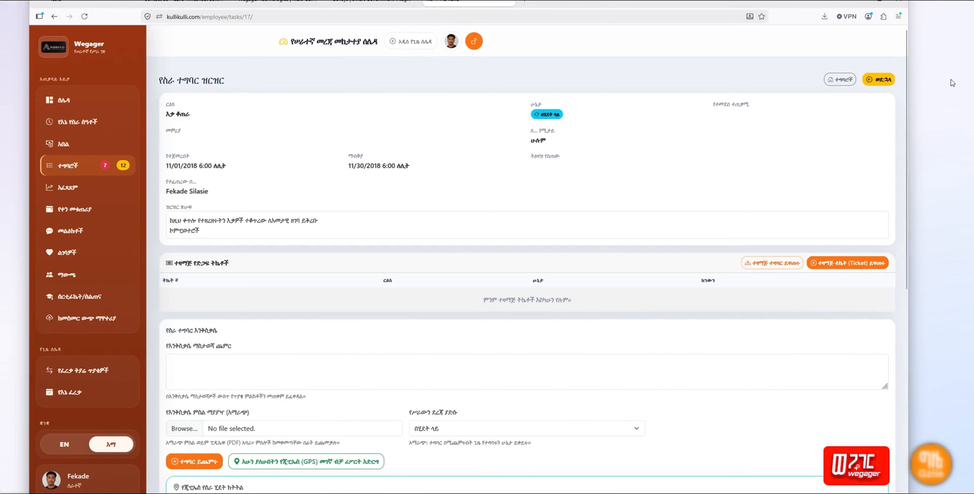
pyautogui.click(843, 84)
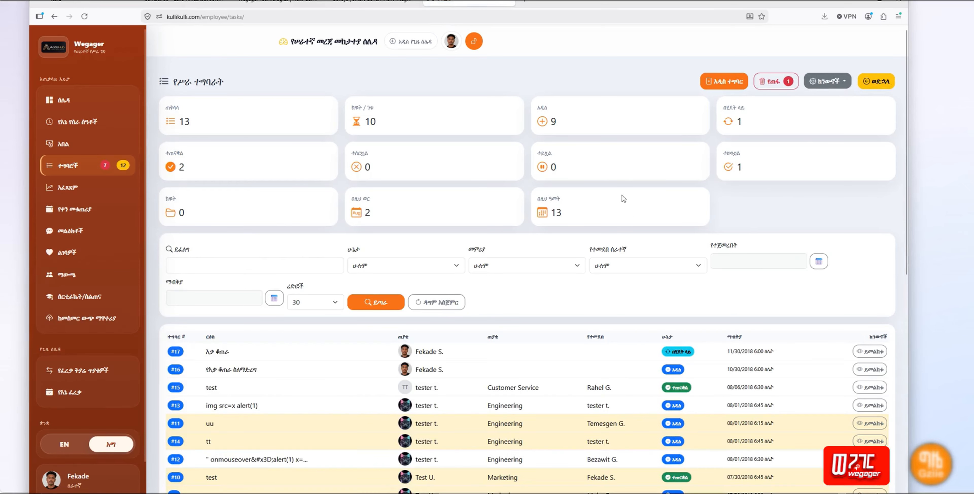
pyautogui.click(836, 85)
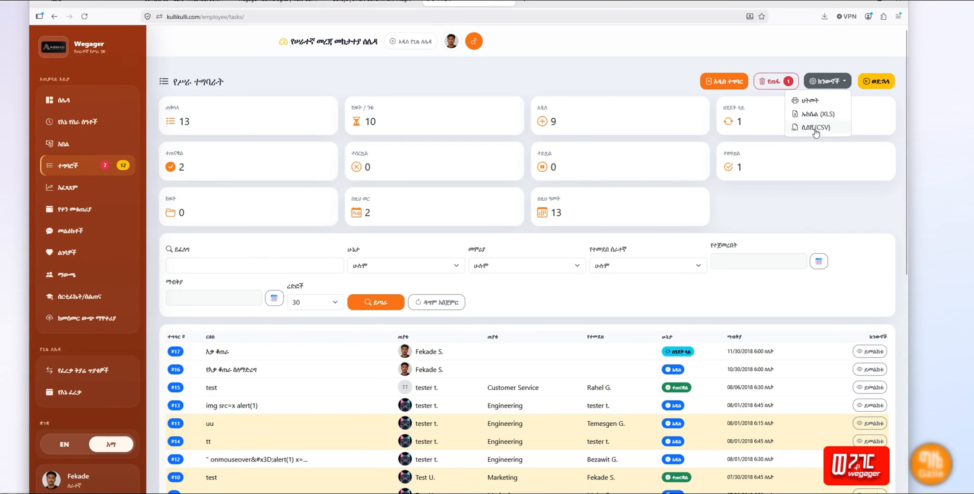
pyautogui.click(752, 300)
pyautogui.scroll(-3, 752, 301)
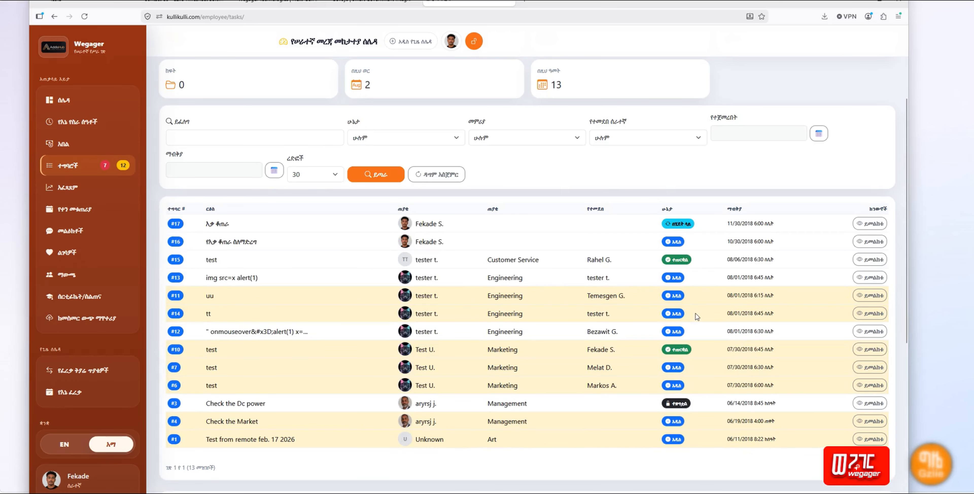
pyautogui.scroll(3, 695, 309)
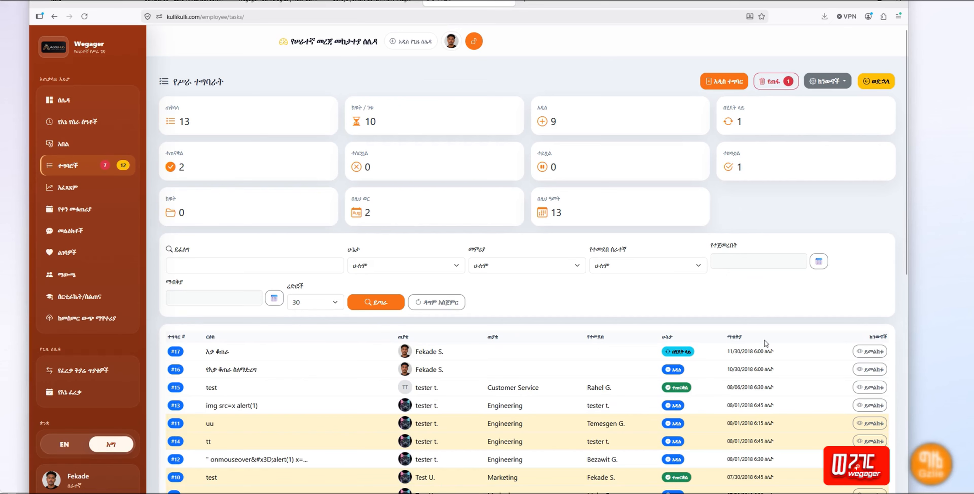
pyautogui.scroll(-5, 622, 265)
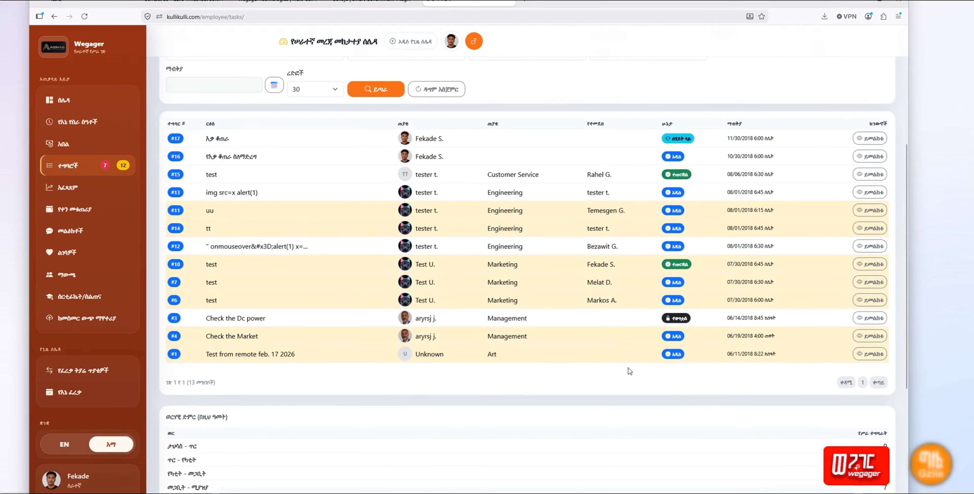
pyautogui.scroll(5, 629, 371)
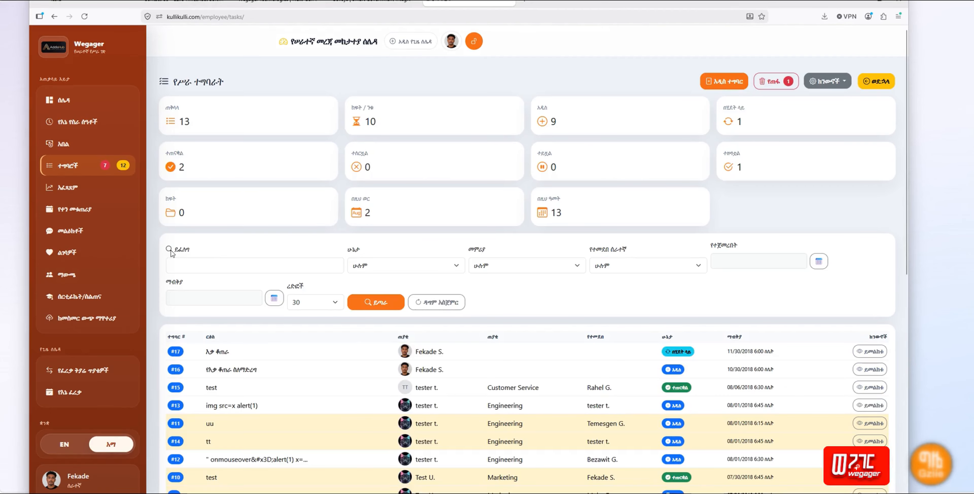
# Step: Filter the task list by the አዲስ (new) status, then by on hold
pyautogui.doubleClick(179, 250)
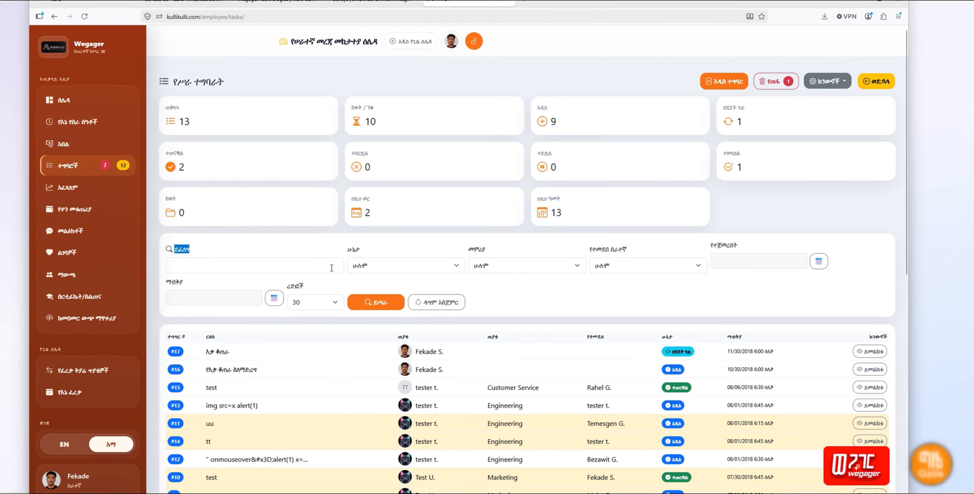
pyautogui.click(403, 265)
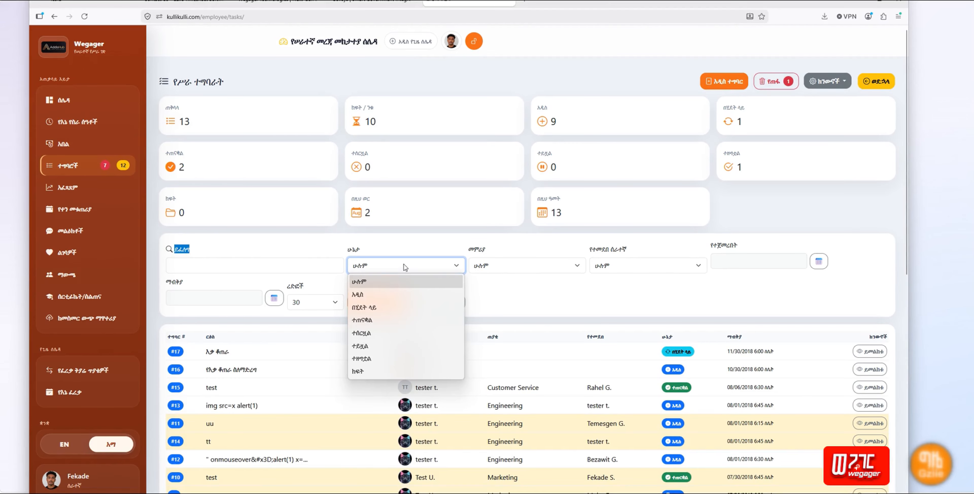
pyautogui.click(395, 295)
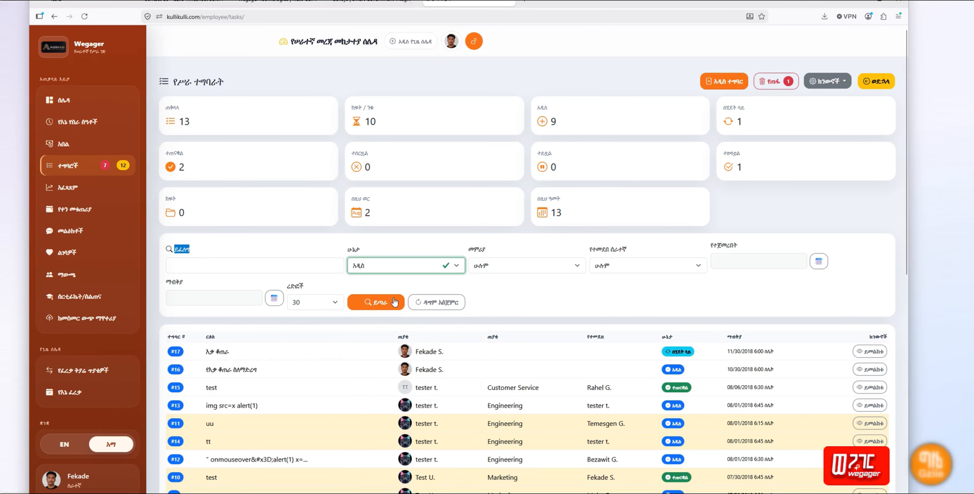
pyautogui.click(389, 305)
pyautogui.scroll(-5, 658, 332)
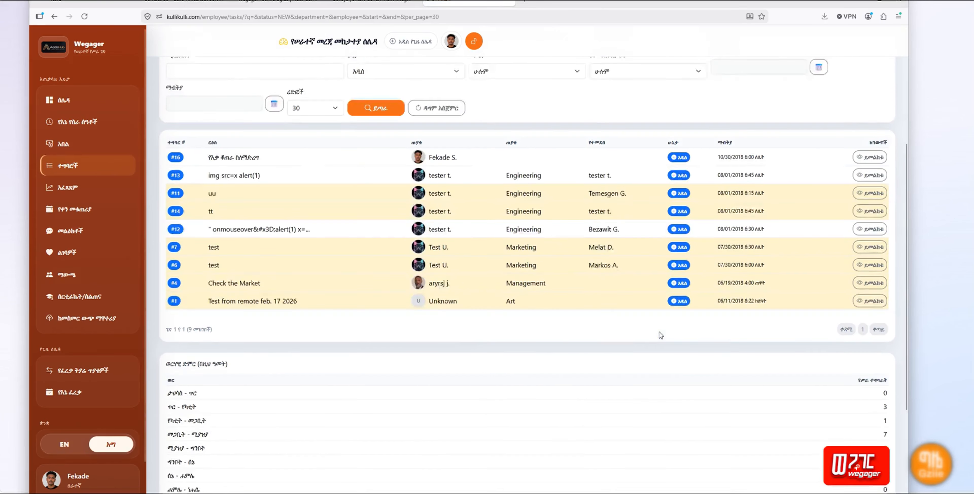
pyautogui.scroll(5, 674, 265)
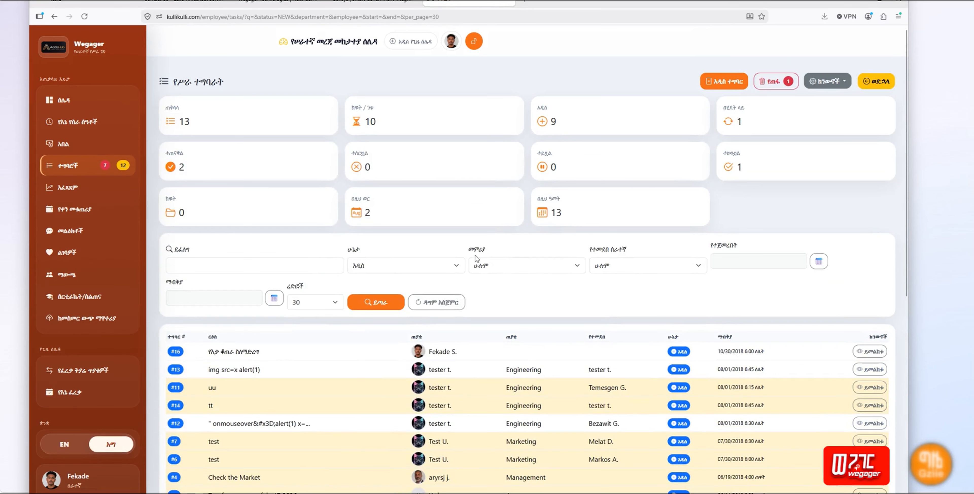
pyautogui.click(422, 266)
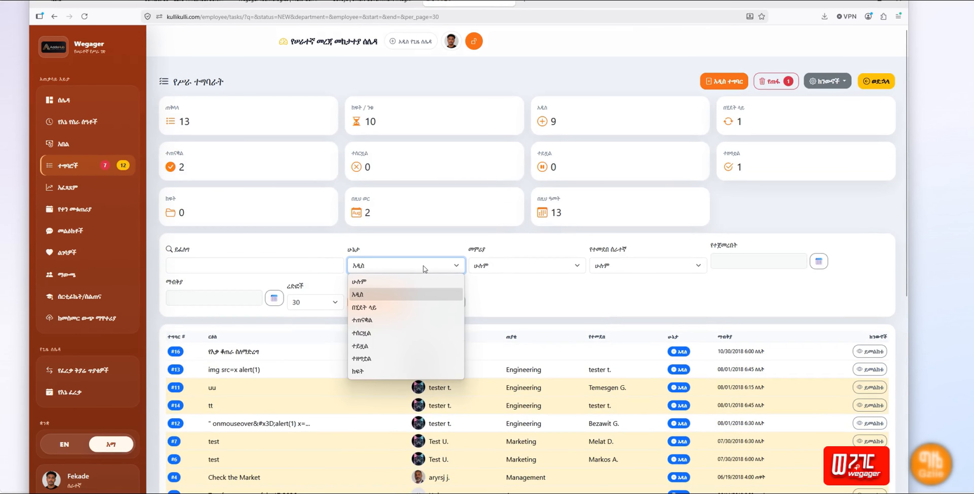
pyautogui.click(425, 351)
pyautogui.click(381, 301)
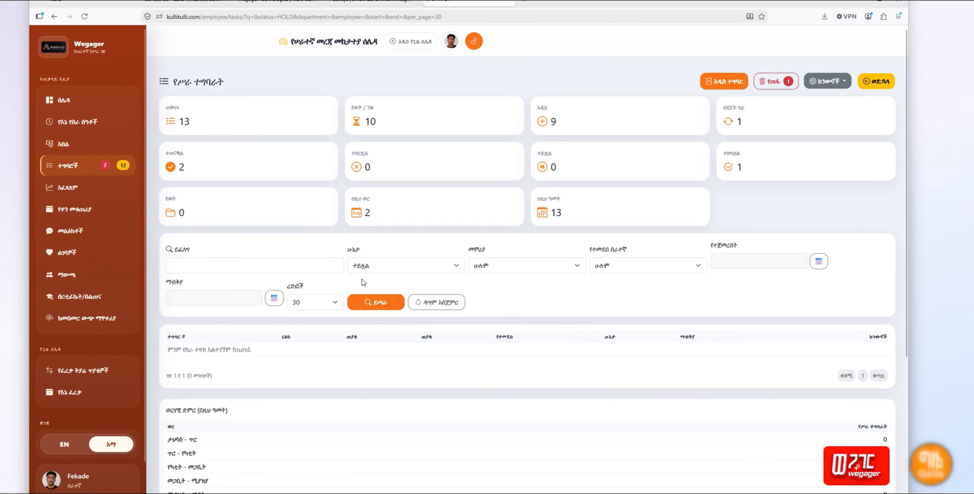
# Step: Filter the tasks by closed status, then by in progress
pyautogui.click(372, 266)
pyautogui.click(393, 359)
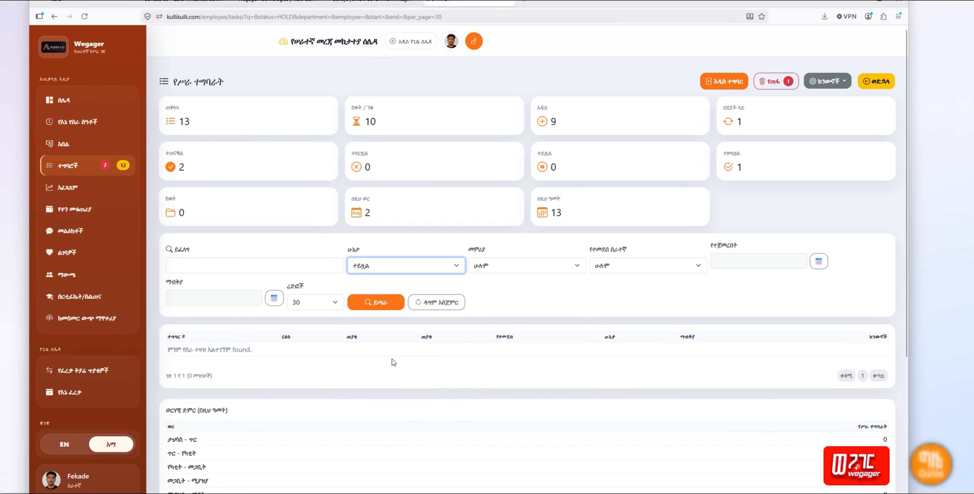
pyautogui.click(374, 303)
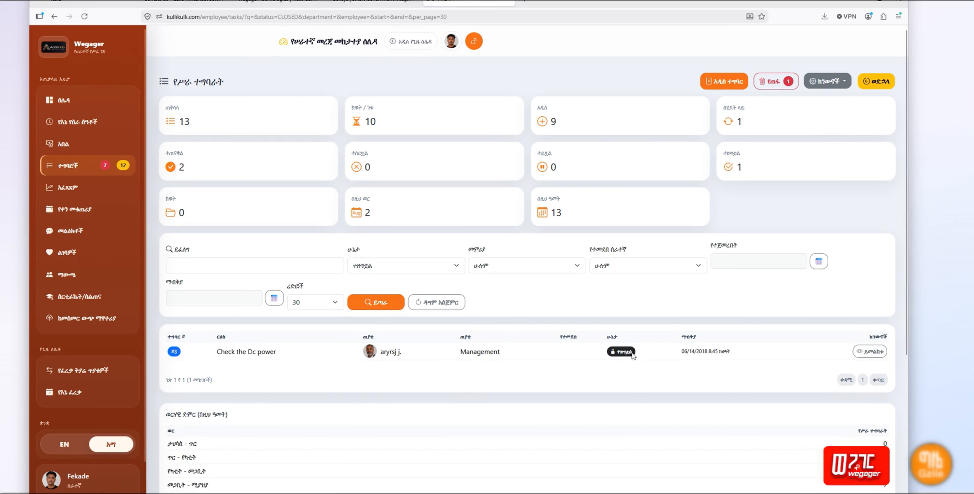
pyautogui.click(372, 266)
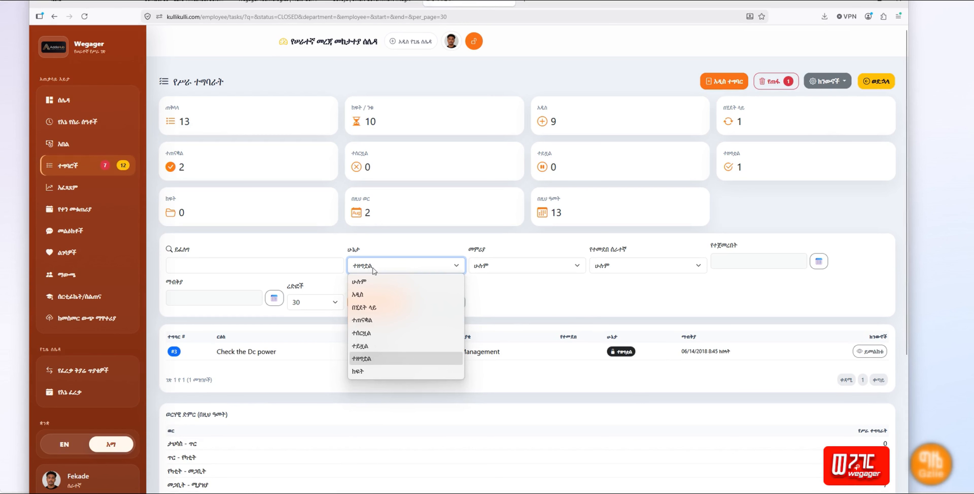
pyautogui.click(389, 307)
pyautogui.click(376, 302)
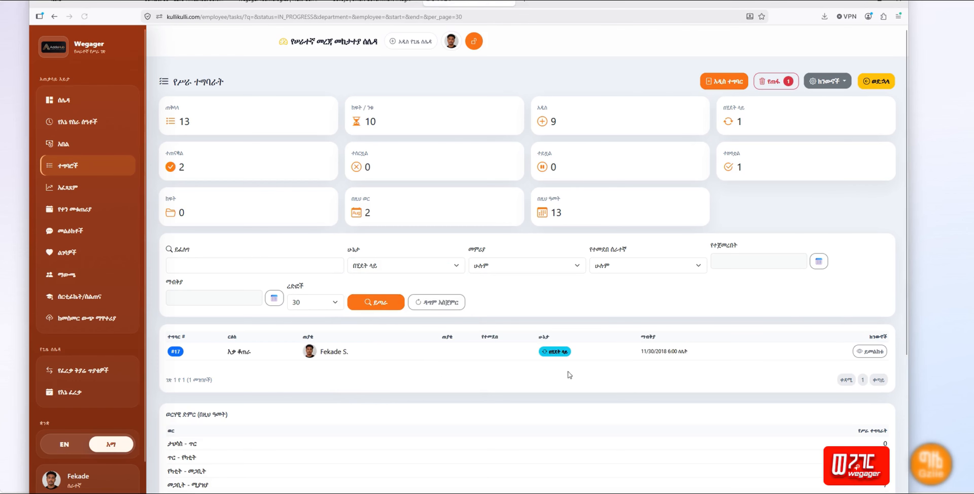
# Step: Filter by completed and then open status, and reset the filters to show all tasks
pyautogui.click(380, 269)
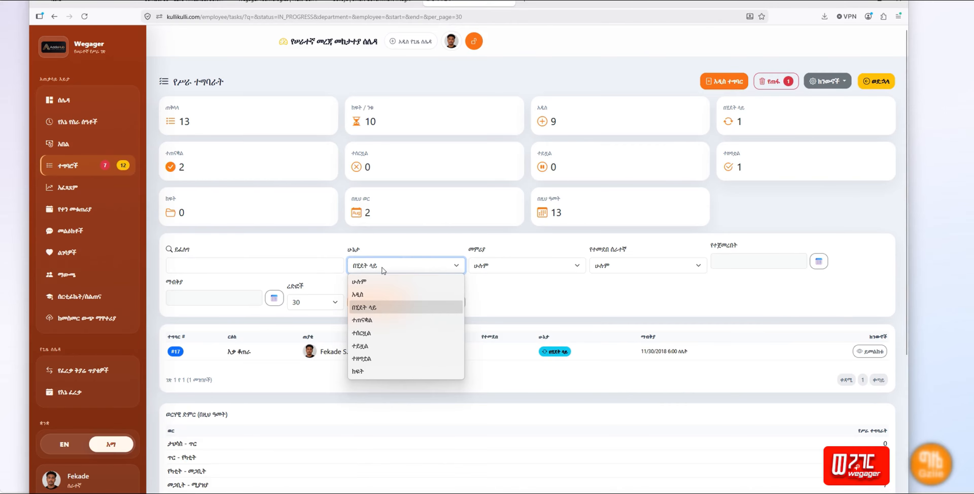
pyautogui.click(381, 320)
pyautogui.click(383, 306)
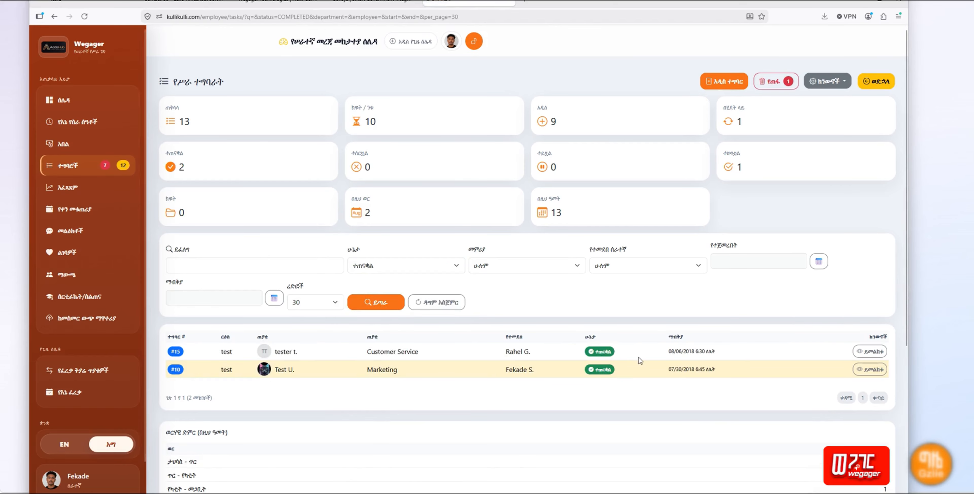
pyautogui.click(388, 266)
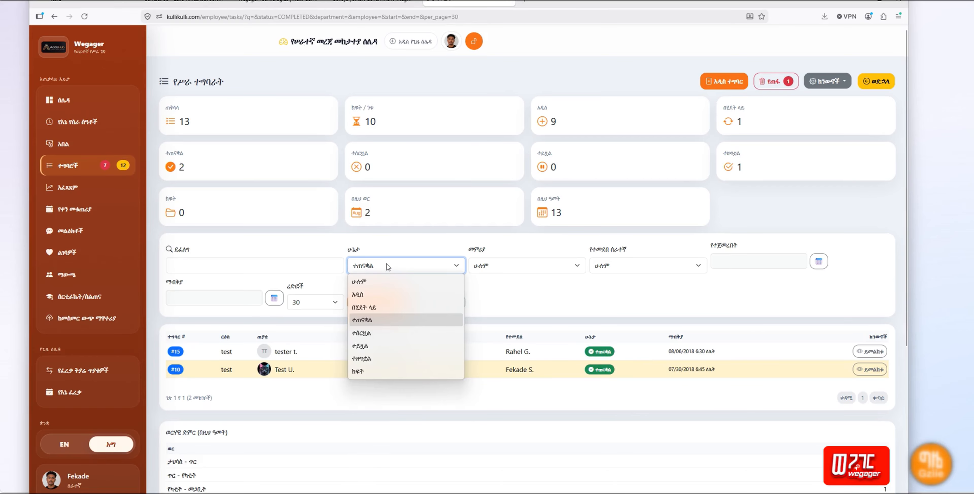
pyautogui.click(359, 371)
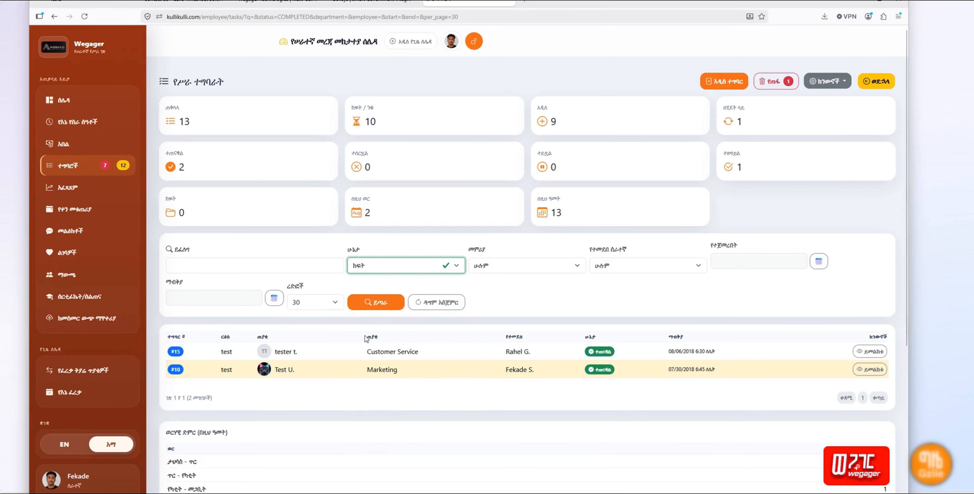
pyautogui.click(368, 304)
pyautogui.click(435, 303)
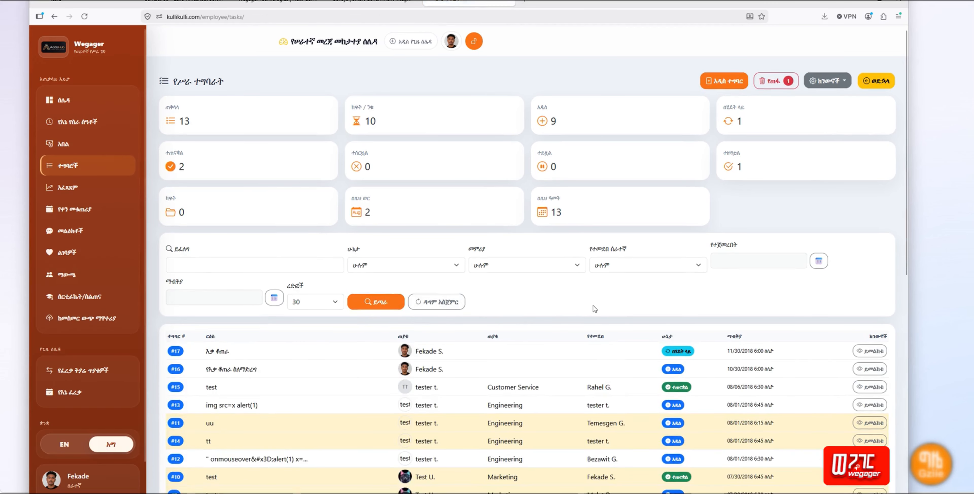
# Step: Open the Print page listing all 13 tasks, then go back to the task list tab
pyautogui.scroll(-4, 582, 309)
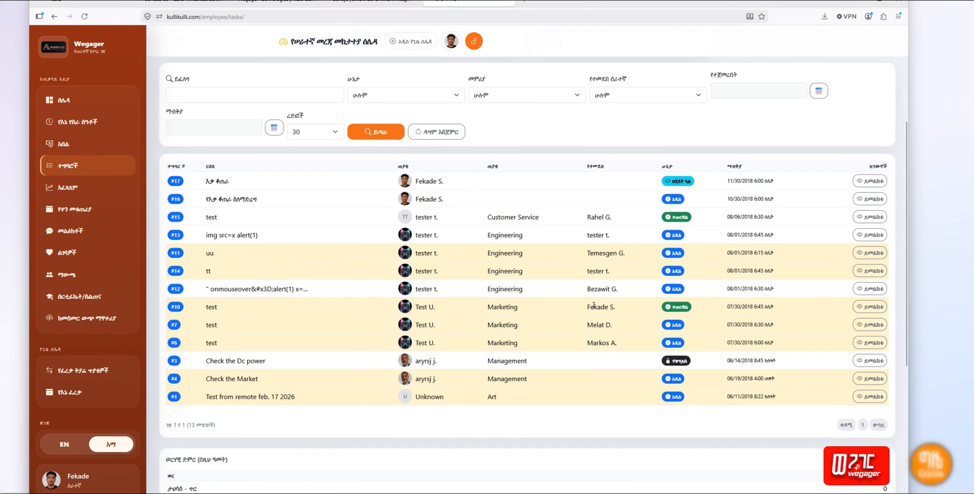
pyautogui.scroll(4, 593, 305)
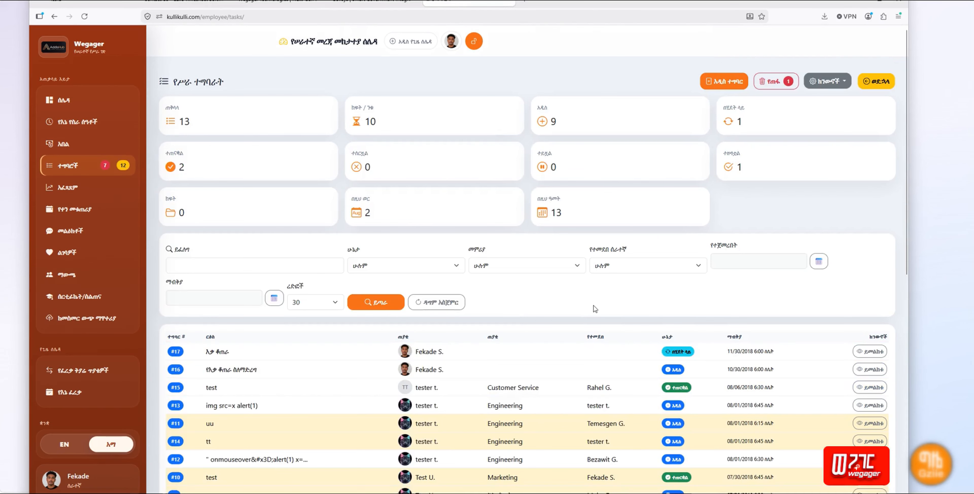
pyautogui.click(843, 87)
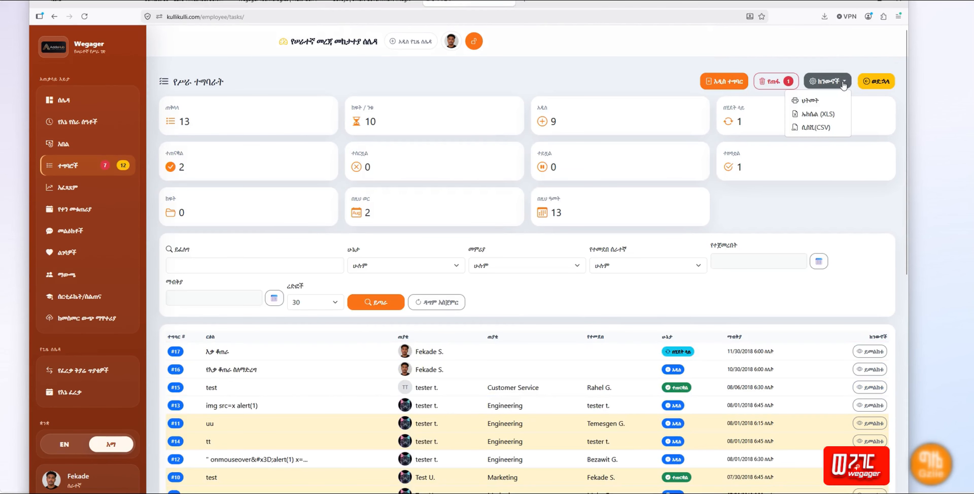
pyautogui.click(807, 100)
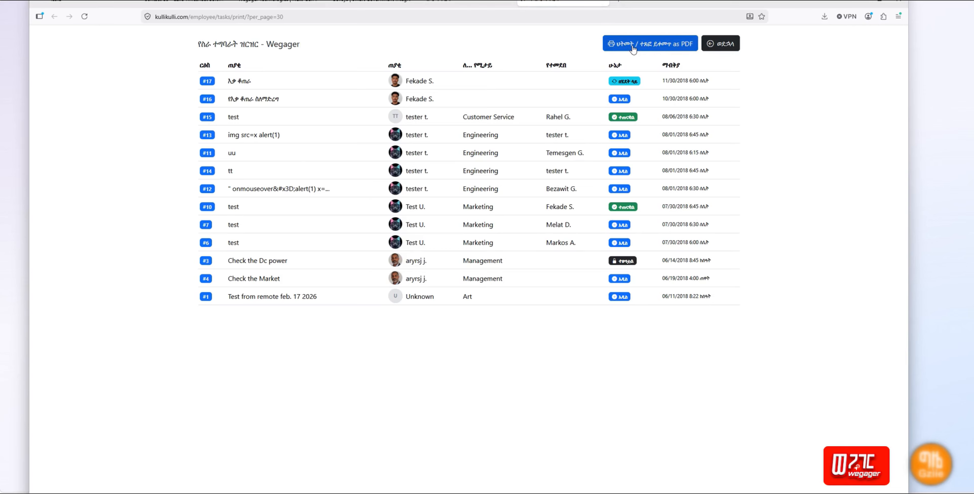
pyautogui.click(460, 4)
pyautogui.scroll(-1, 820, 221)
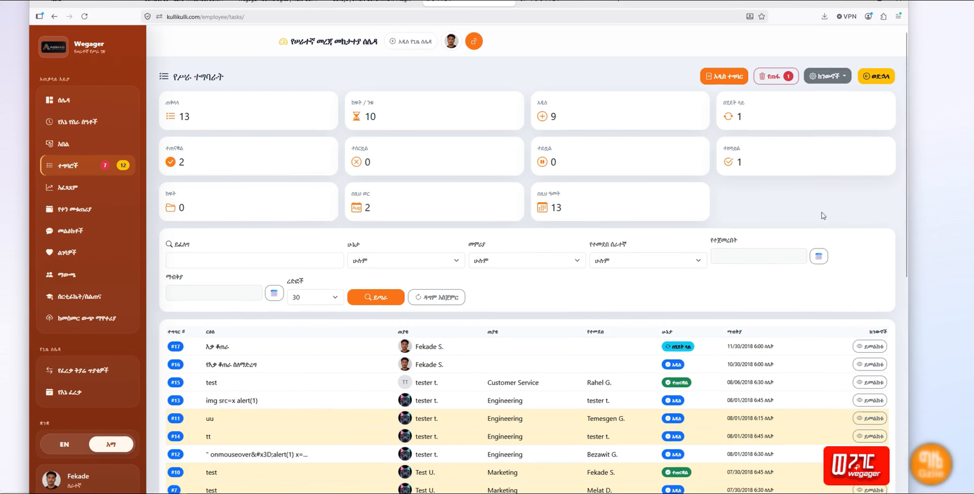
pyautogui.scroll(-7, 822, 212)
pyautogui.scroll(7, 822, 212)
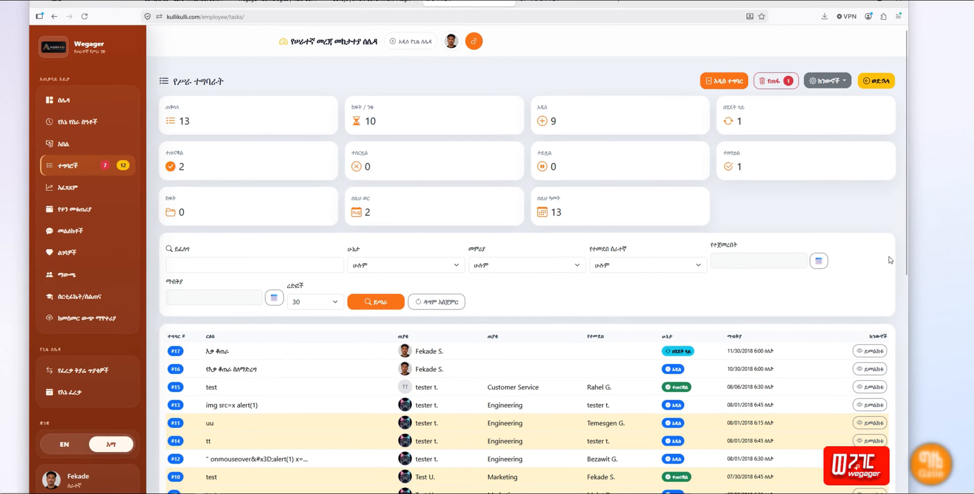
pyautogui.scroll(-5, 889, 260)
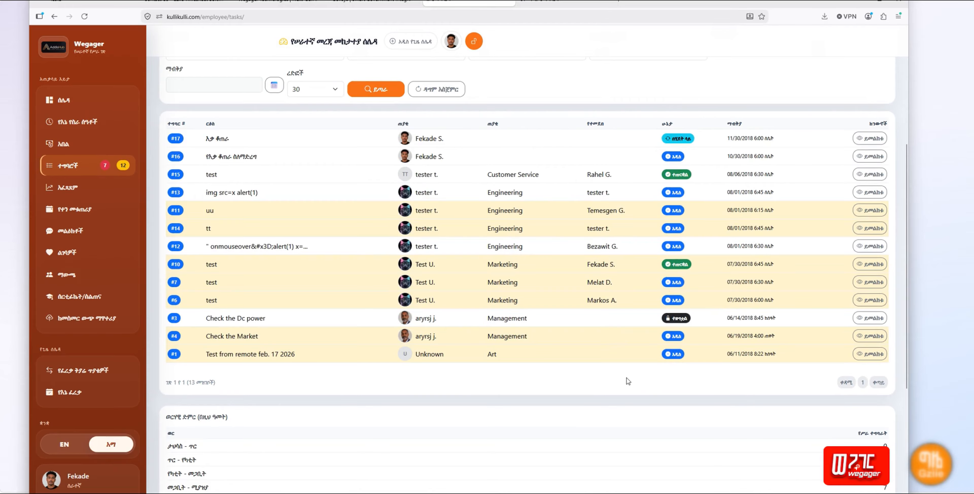
pyautogui.scroll(-5, 628, 380)
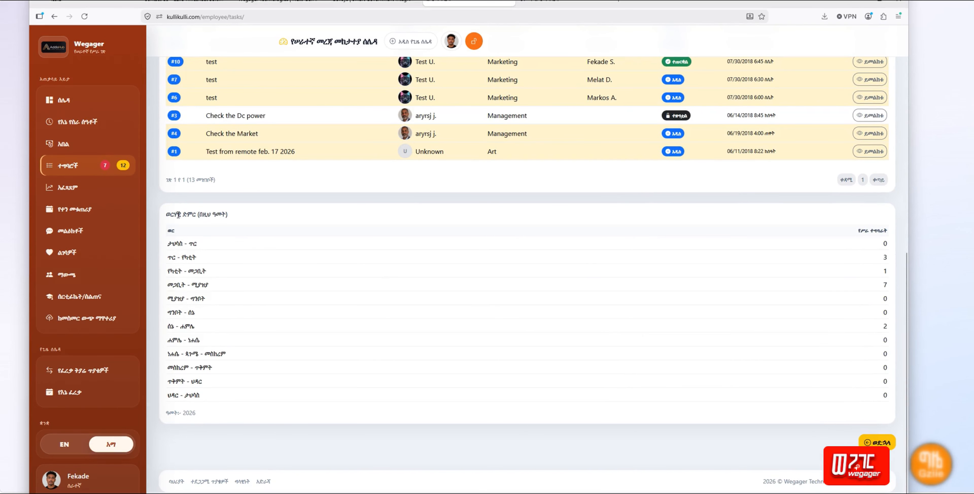
pyautogui.tripleClick(174, 215)
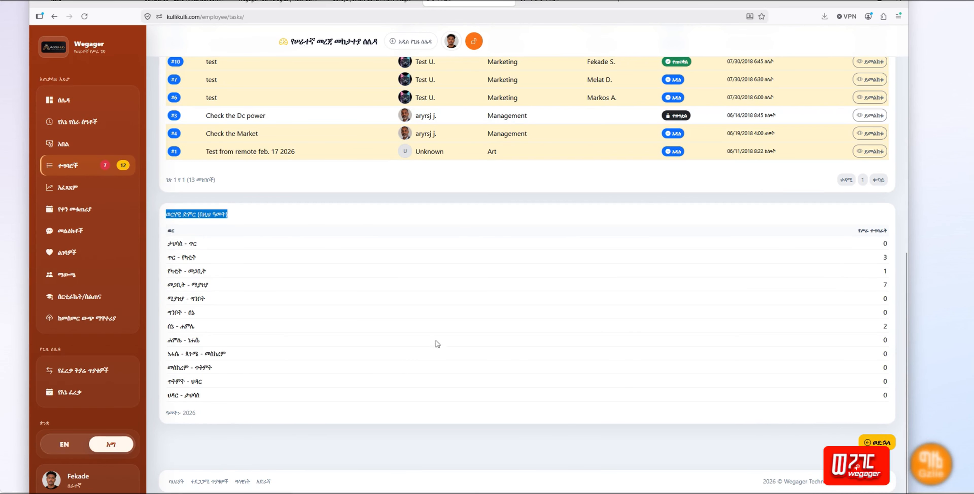
pyautogui.doubleClick(890, 328)
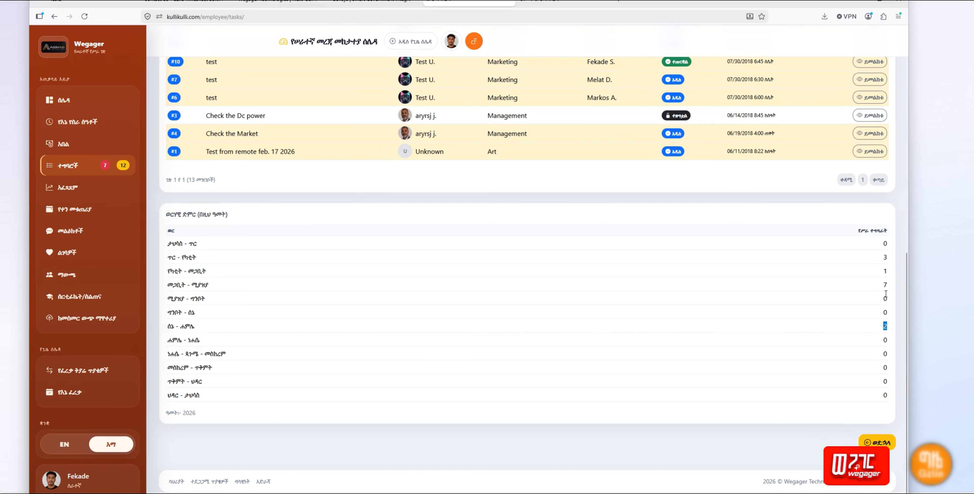
pyautogui.doubleClick(884, 285)
pyautogui.click(890, 272)
pyautogui.doubleClick(890, 272)
pyautogui.doubleClick(887, 259)
pyautogui.scroll(10, 338, 286)
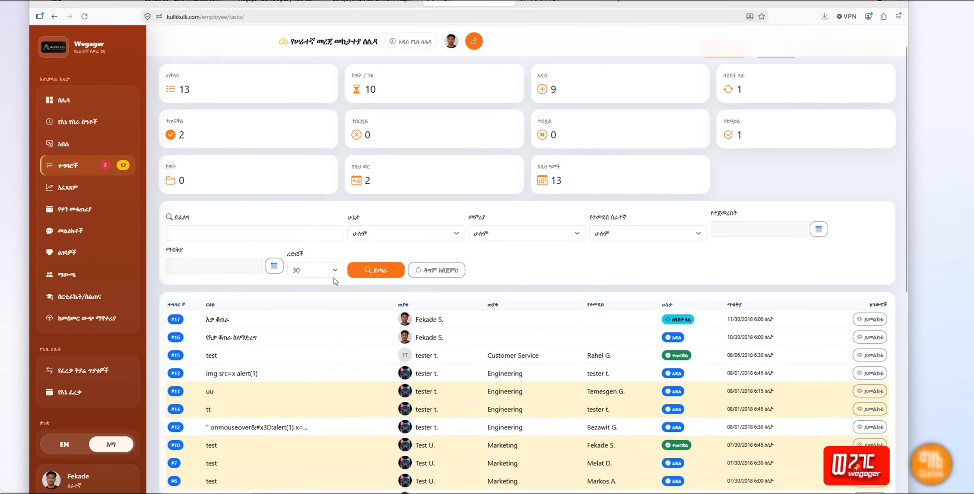
# Step: Review the 13-task list and monthly summary, then log out with the orange header button
pyautogui.scroll(1, 813, 197)
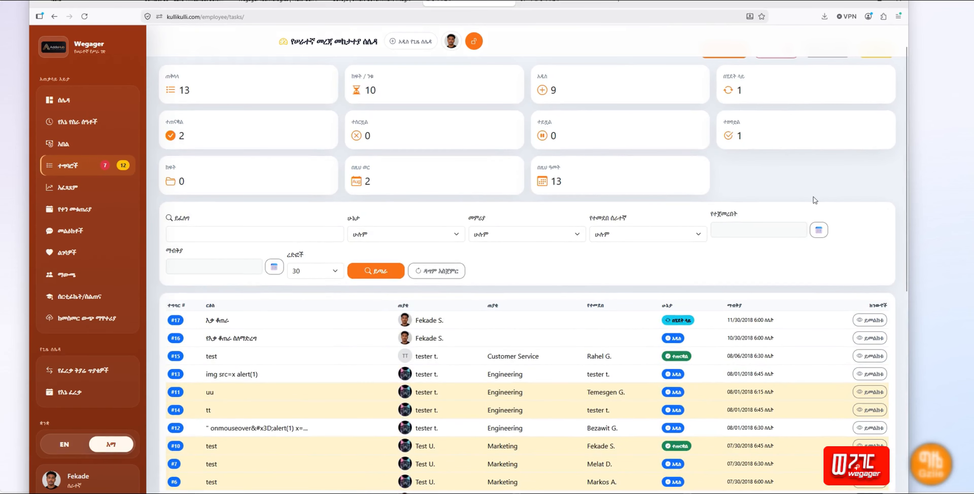
pyautogui.scroll(1, 814, 199)
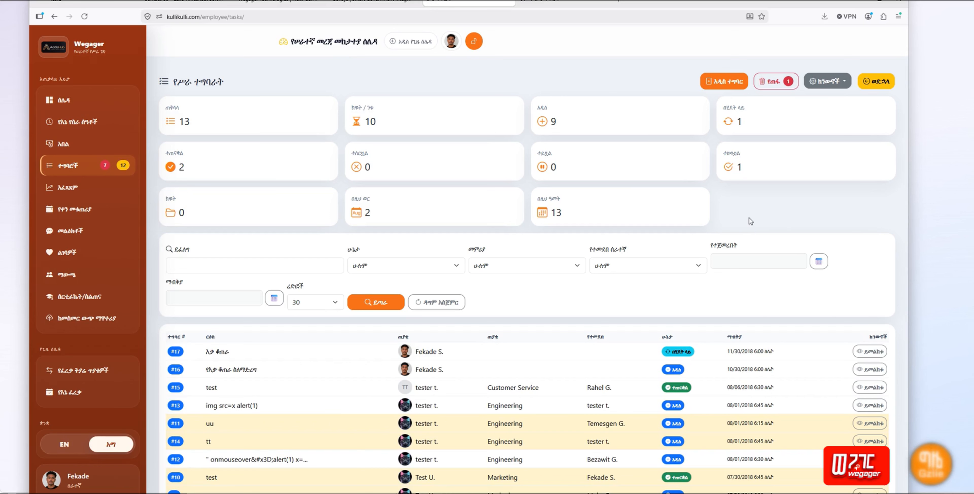
pyautogui.scroll(-1, 762, 218)
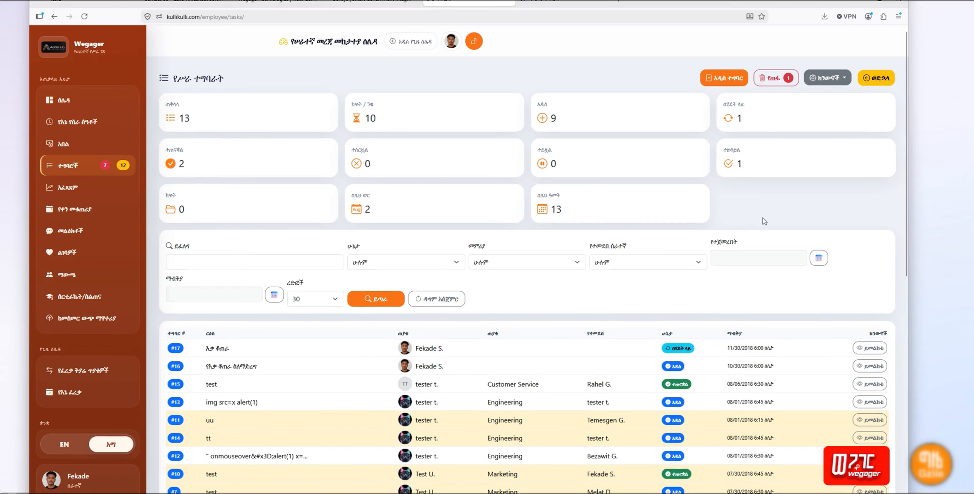
pyautogui.scroll(-5, 763, 221)
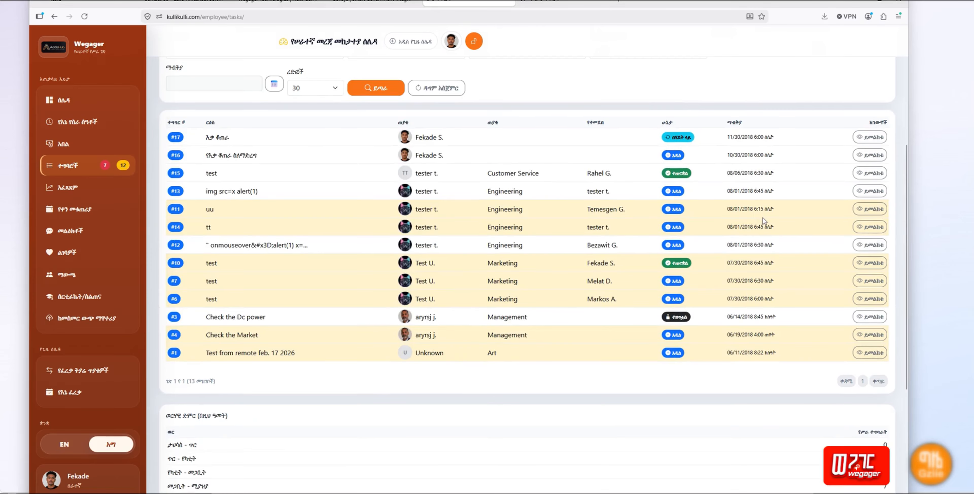
pyautogui.scroll(-5, 763, 218)
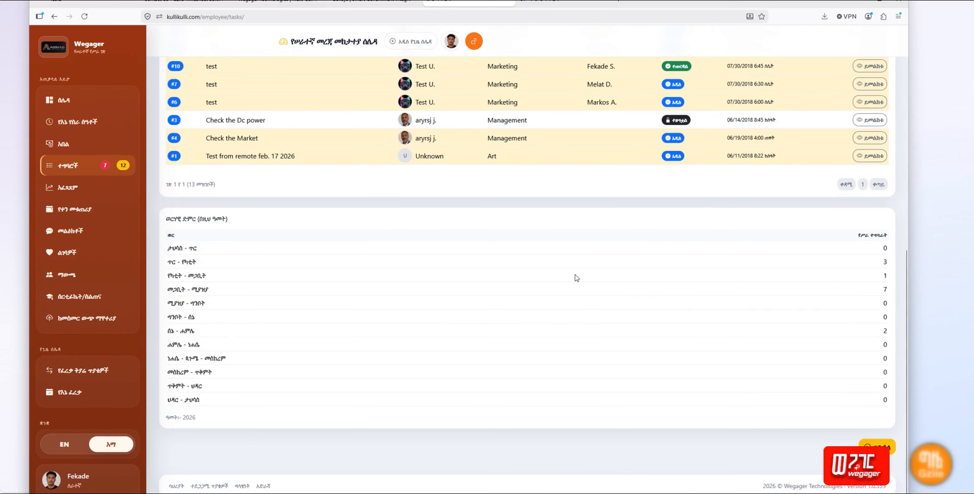
pyautogui.scroll(10, 576, 278)
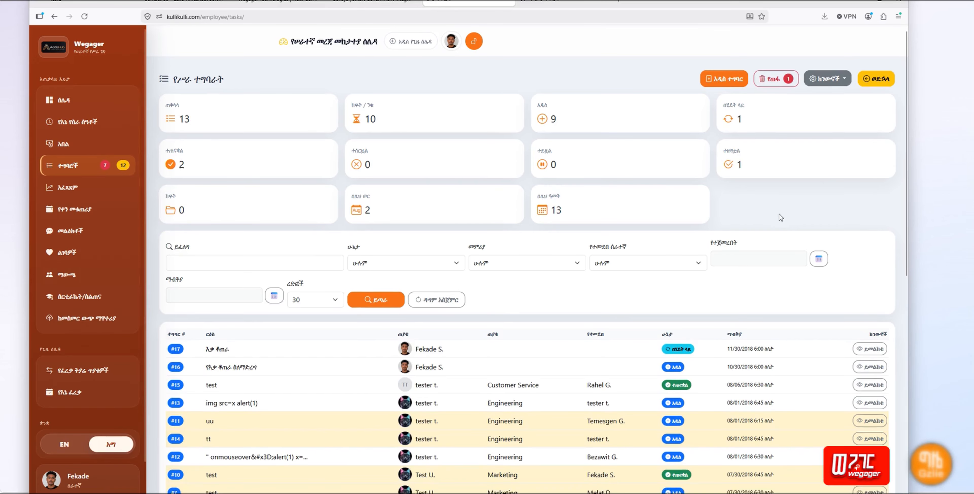
pyautogui.scroll(-5, 779, 216)
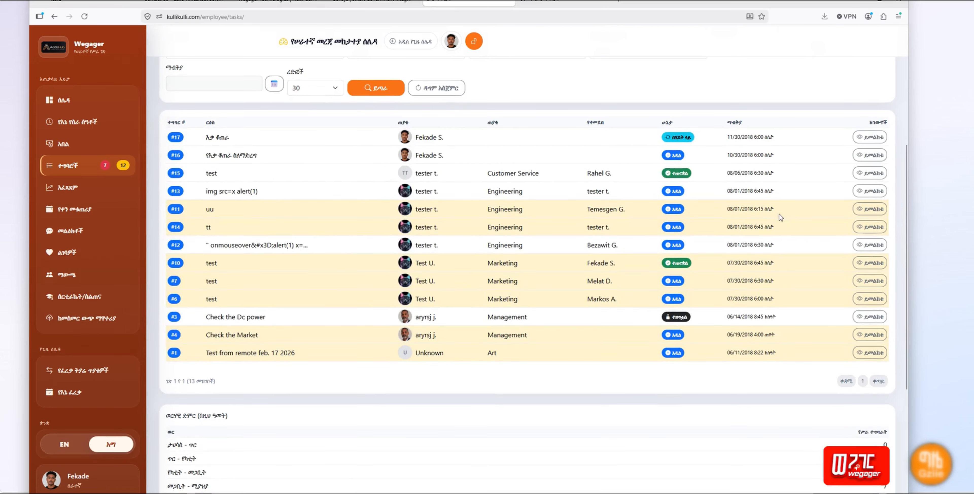
pyautogui.scroll(-5, 779, 214)
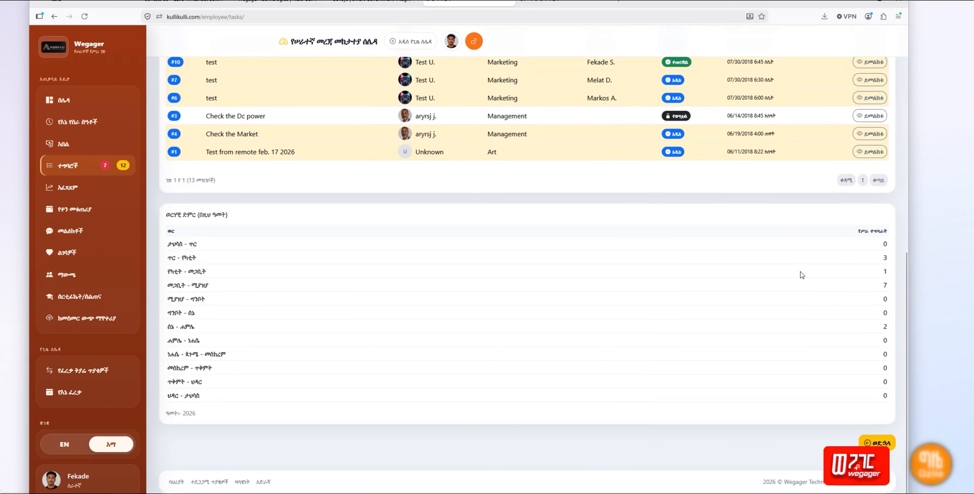
pyautogui.scroll(10, 802, 275)
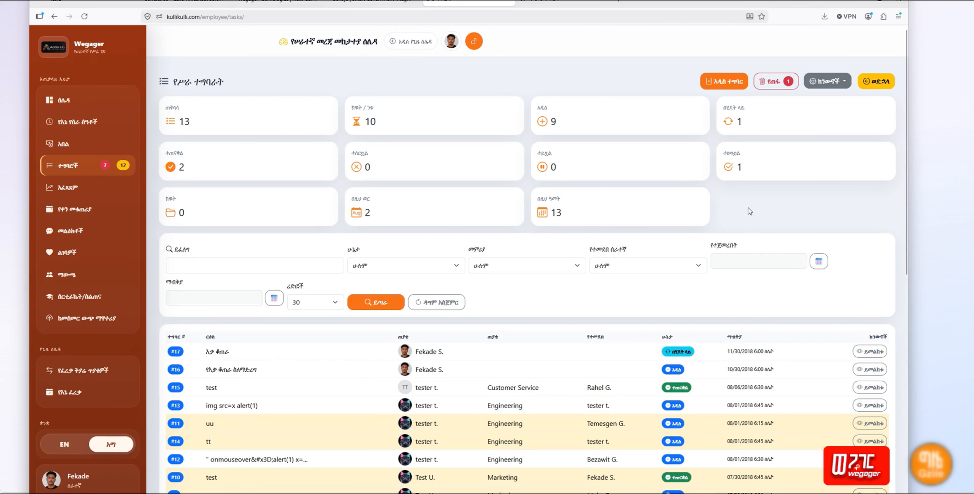
pyautogui.click(473, 41)
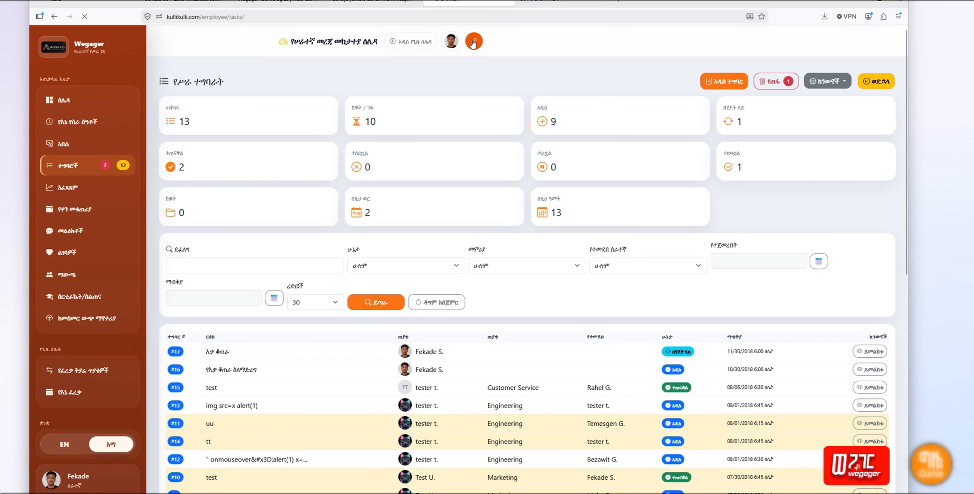